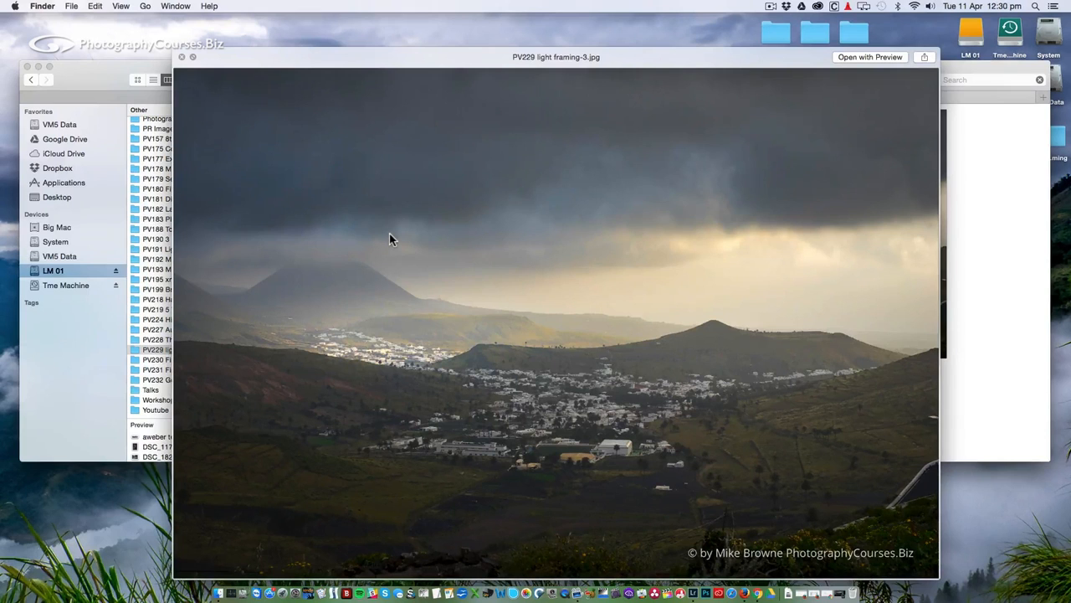
# Preview PV229 light framing-4.jpg, close Quick Look and minimize the Finder window.
pyautogui.press('Down')
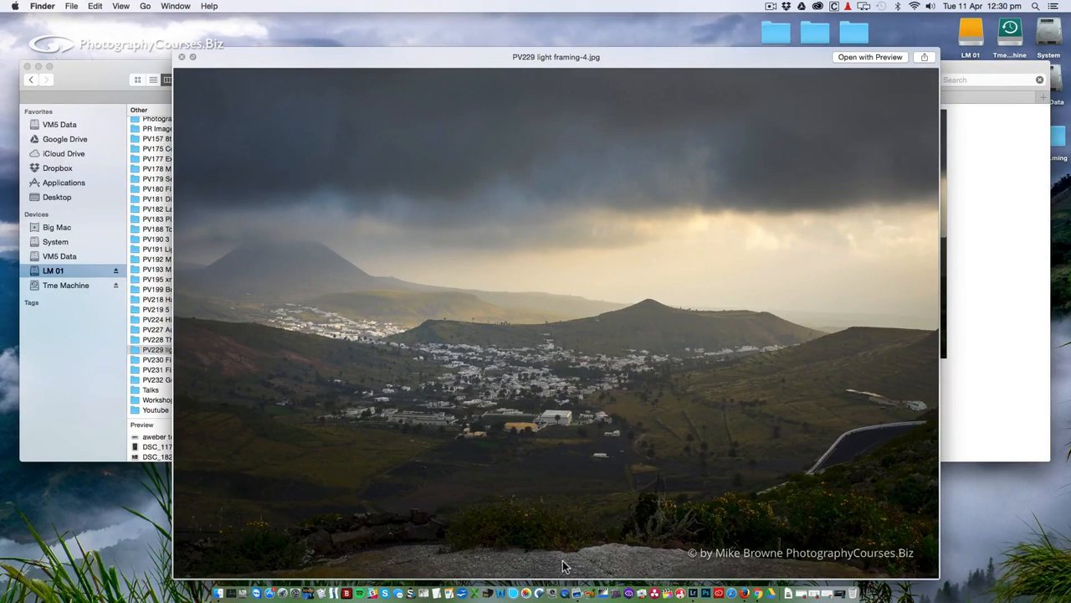
pyautogui.click(182, 58)
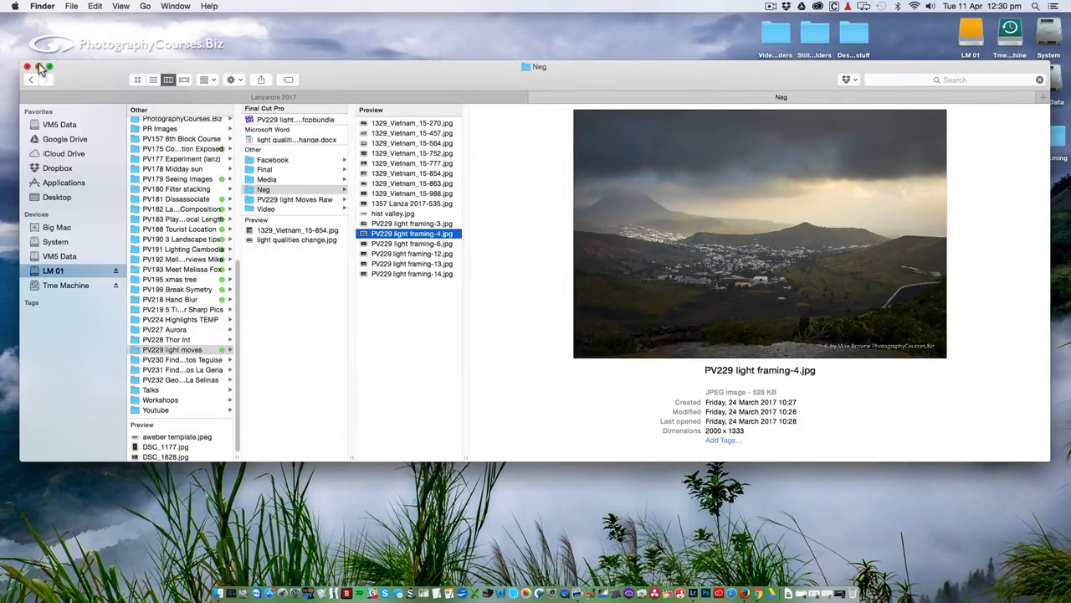
pyautogui.click(39, 66)
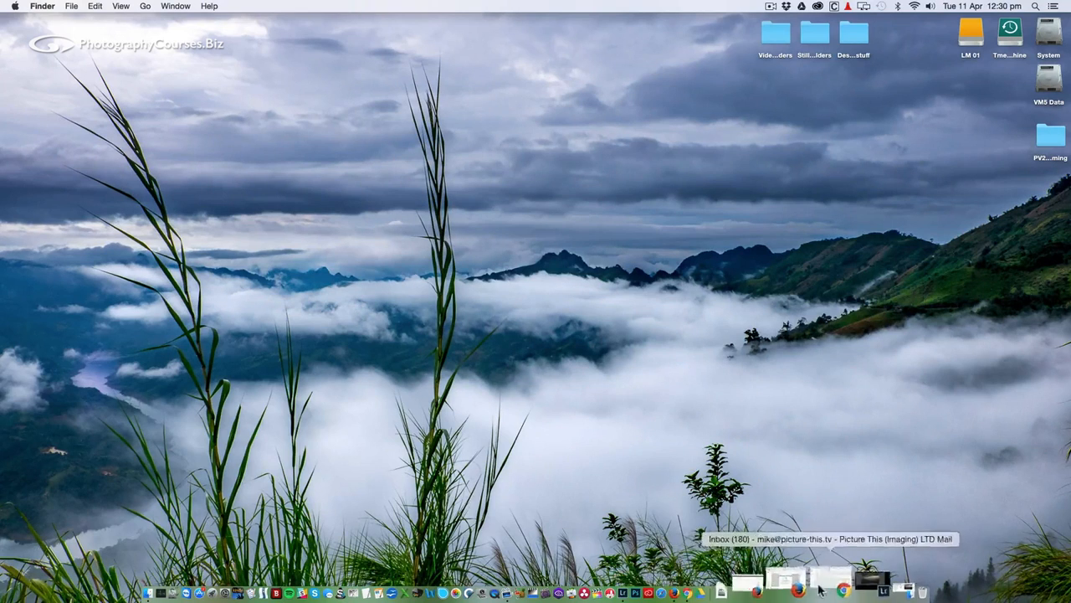
# Return to Lightroom and view the Moves-3 and Moves-8 photos from the filmstrip.
pyautogui.click(841, 588)
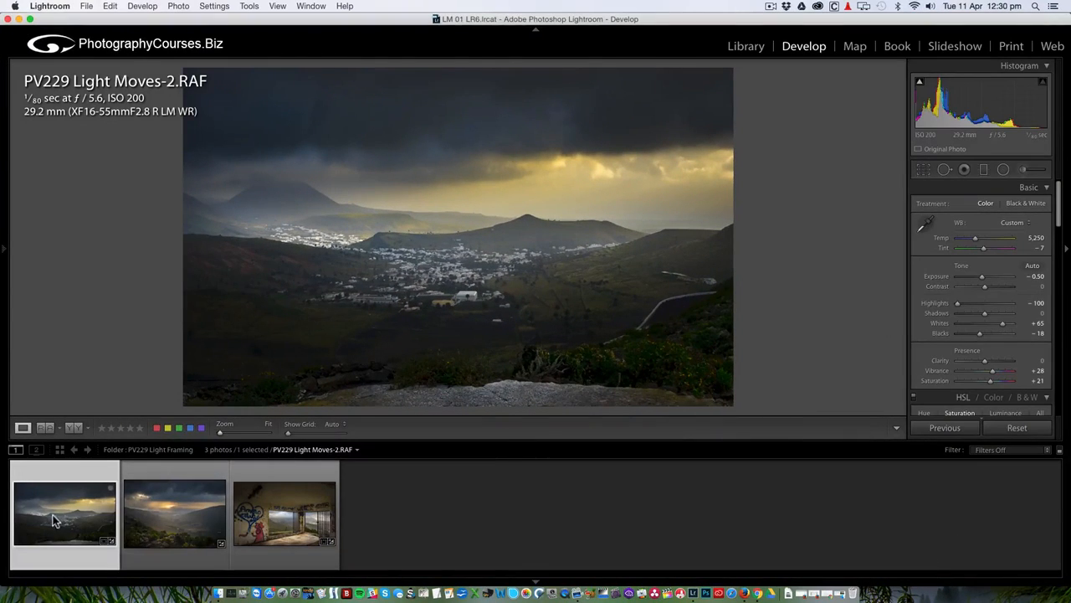
pyautogui.click(172, 516)
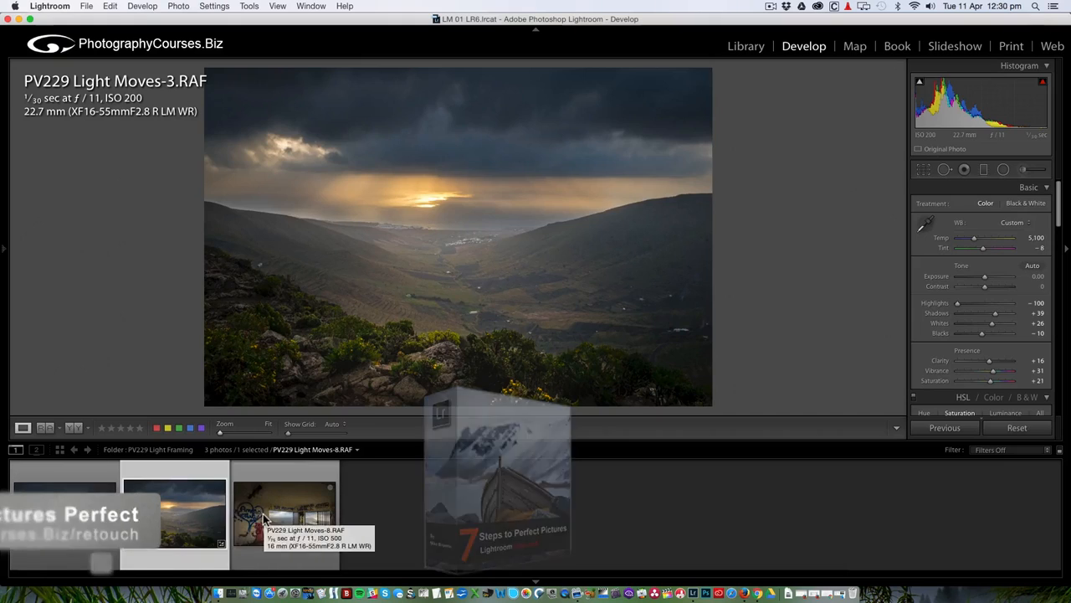
pyautogui.click(264, 519)
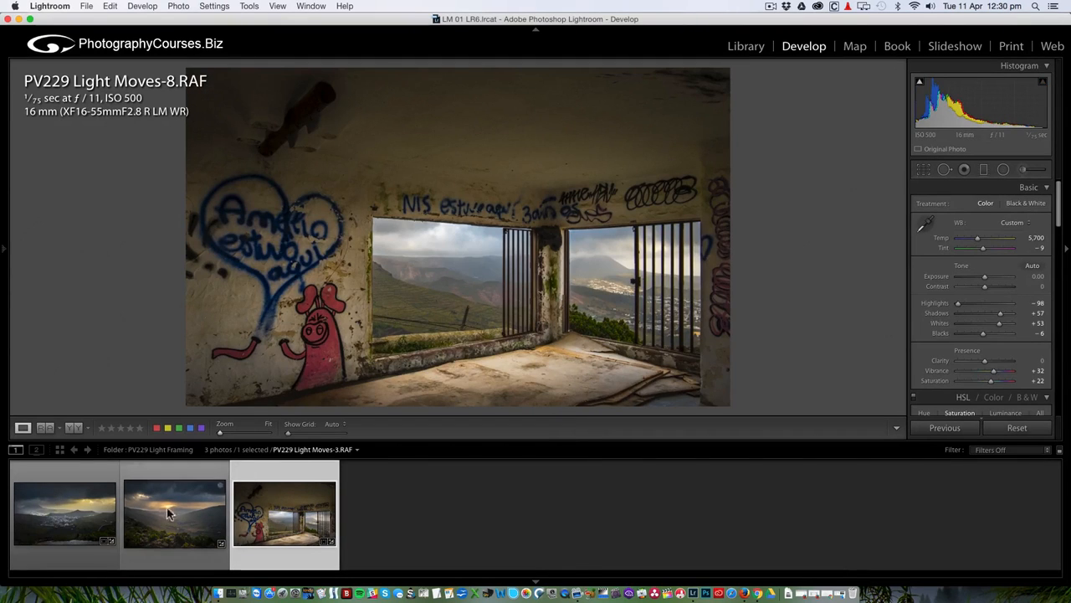
# Reset PV229 Light Moves-2 and Moves-8 to default develop settings.
pyautogui.click(97, 511)
pyautogui.click(1018, 428)
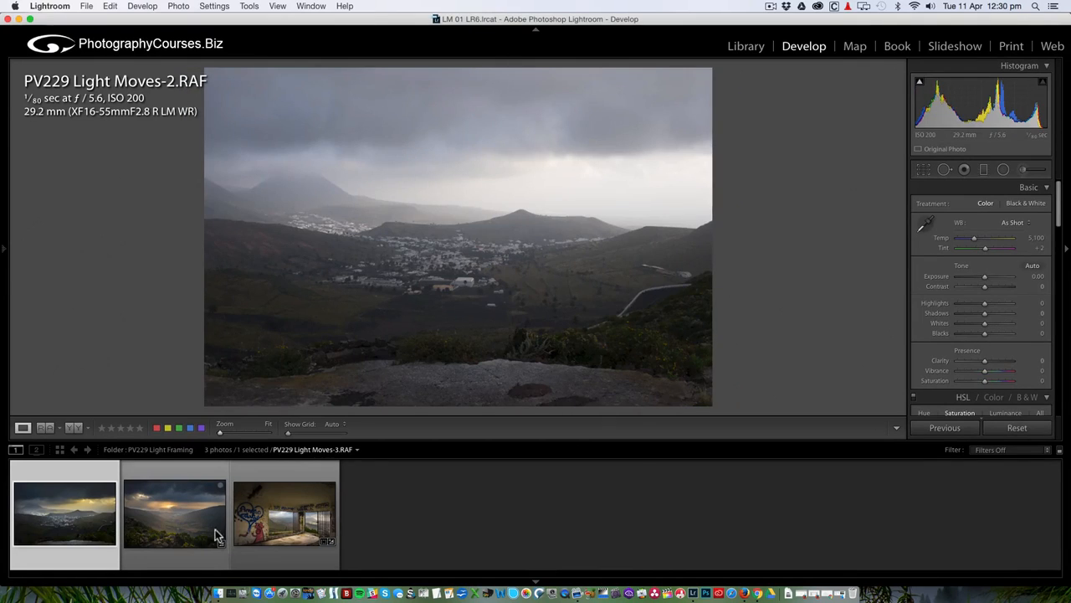
pyautogui.click(268, 523)
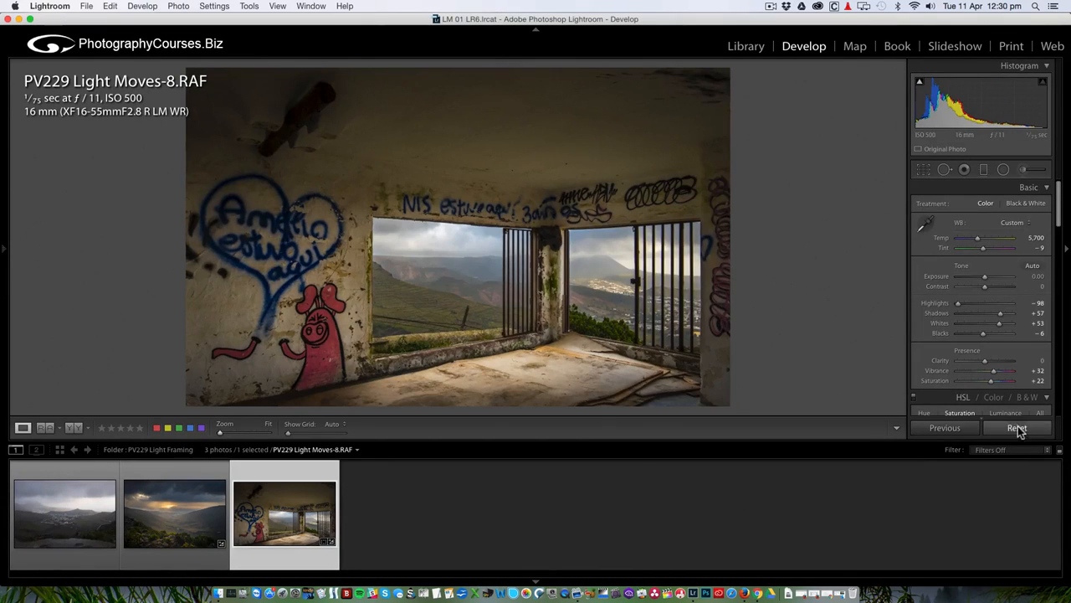
pyautogui.click(1004, 430)
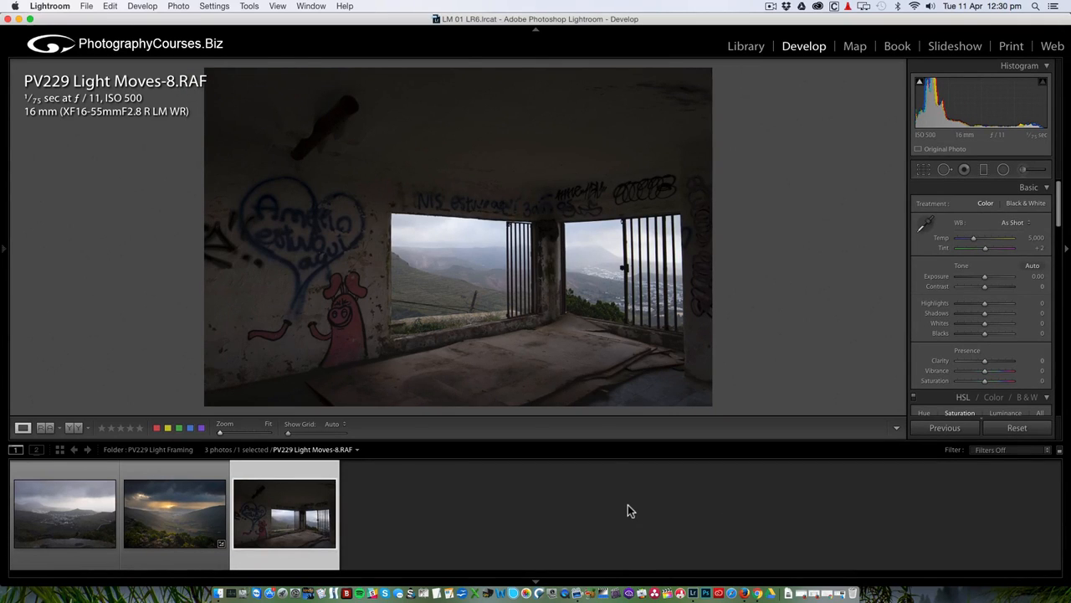
# Give Moves-2 Highlights −78, Shadows +23, Whites +39, Blacks −12, Vibrance/Saturation +17, then compare Before/After.
pyautogui.click(65, 512)
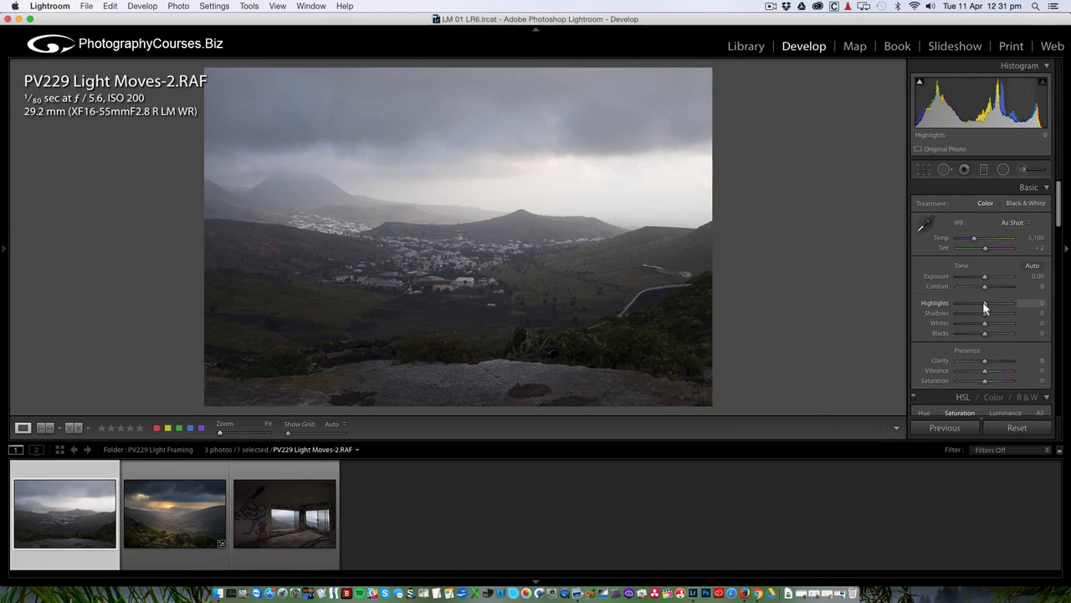
pyautogui.moveTo(984, 302); pyautogui.dragTo(963, 304)
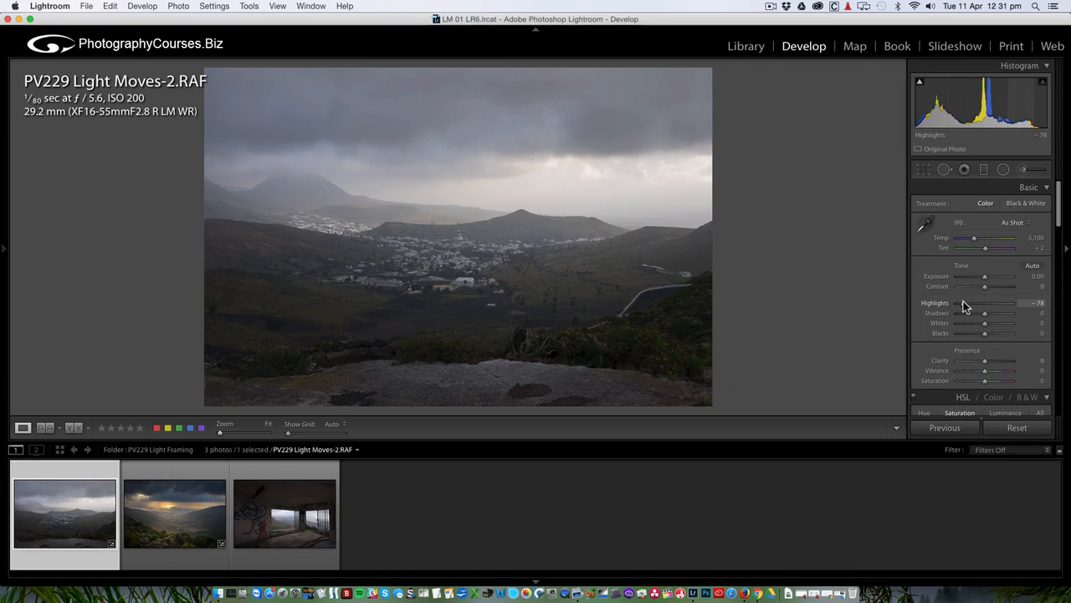
pyautogui.moveTo(985, 313); pyautogui.dragTo(990, 313)
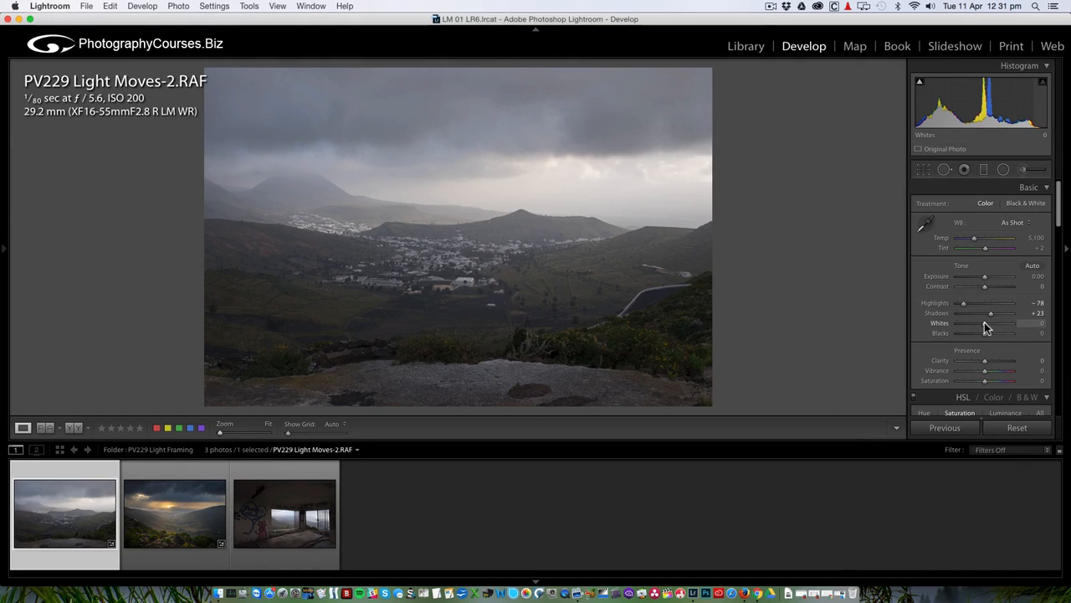
pyautogui.moveTo(984, 322)
pyautogui.mouseDown()
pyautogui.moveTo(1002, 325)
pyautogui.moveTo(995, 319)
pyautogui.moveTo(984, 337)
pyautogui.mouseUp()
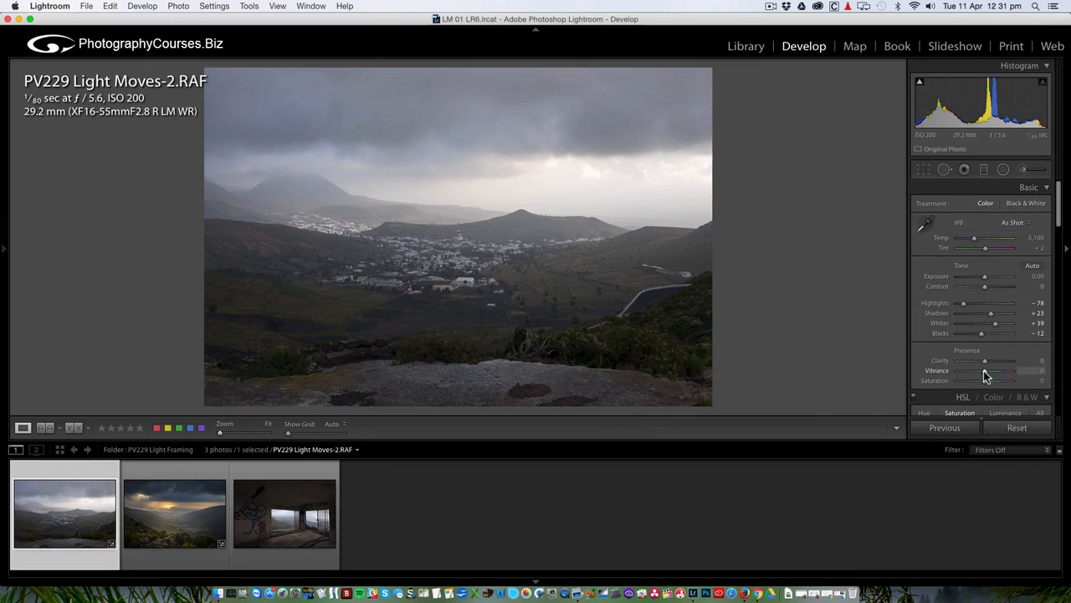
pyautogui.moveTo(984, 371)
pyautogui.mouseDown()
pyautogui.moveTo(994, 371)
pyautogui.moveTo(990, 383)
pyautogui.mouseUp()
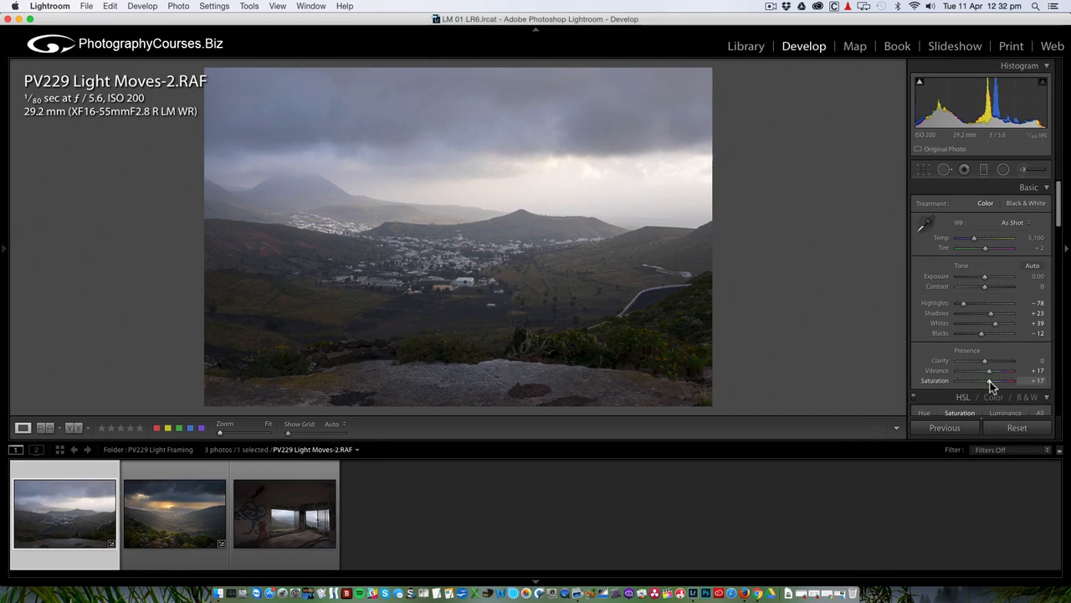
pyautogui.click(74, 428)
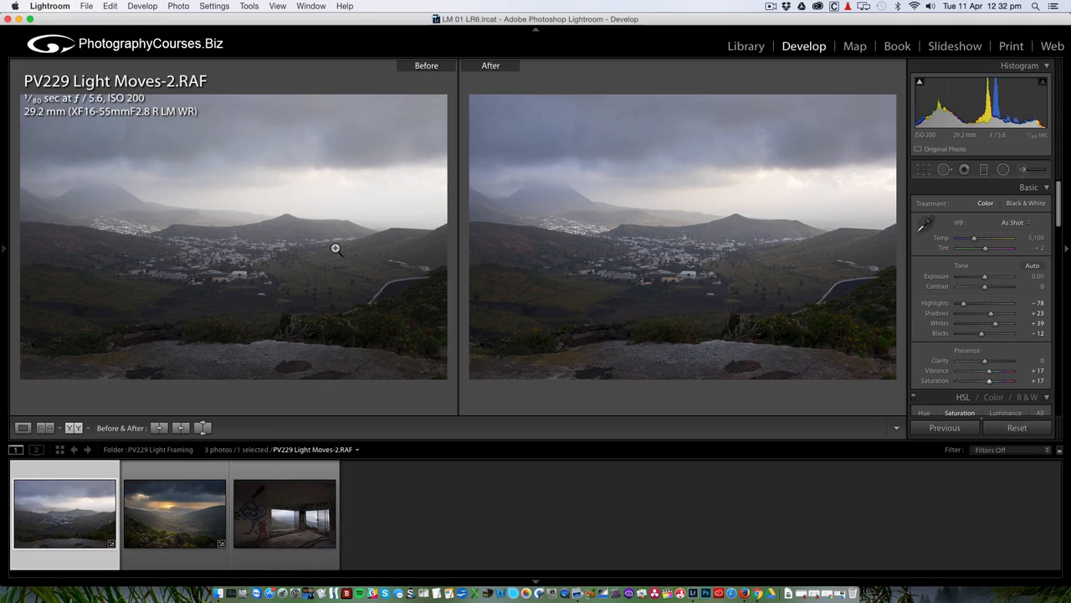
pyautogui.click(23, 429)
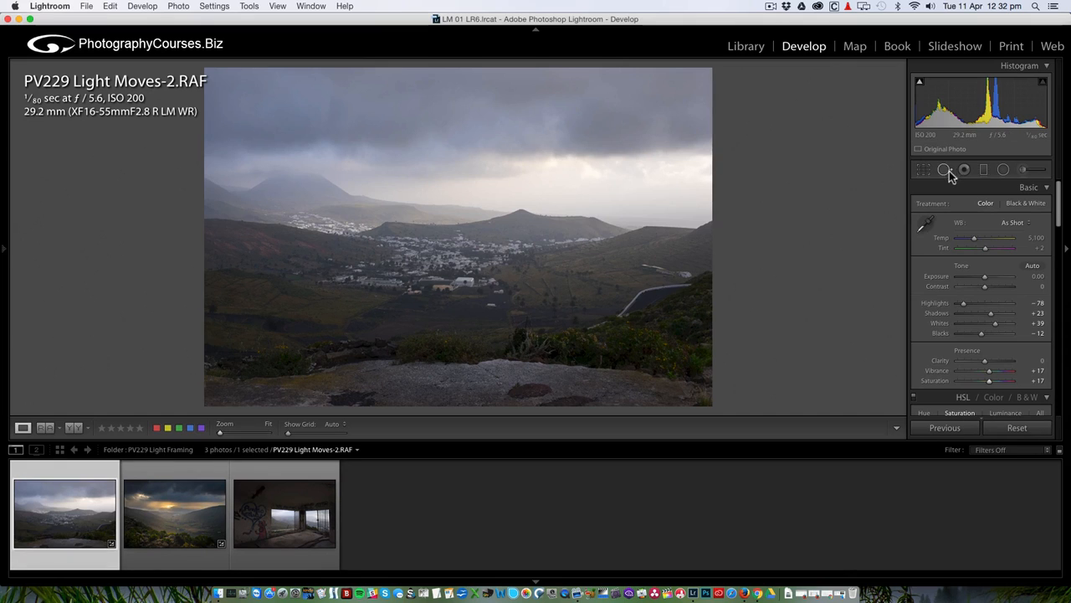
# Draw a graduated filter down over the sky, narrowed and tilted to follow the horizon.
pyautogui.click(983, 170)
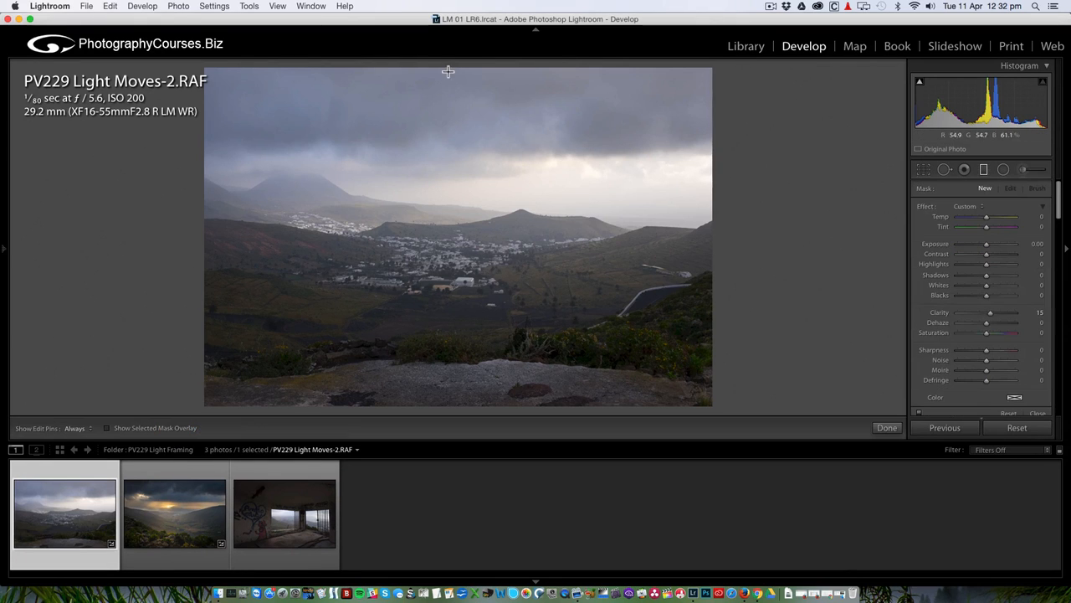
pyautogui.moveTo(445, 65); pyautogui.dragTo(440, 170)
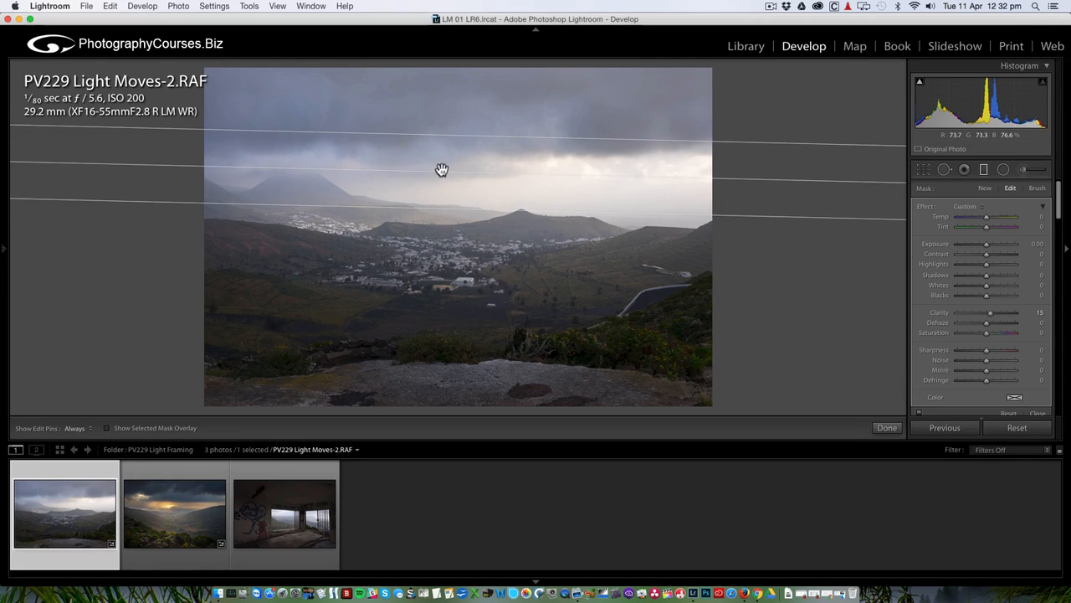
pyautogui.moveTo(441, 170); pyautogui.dragTo(440, 187)
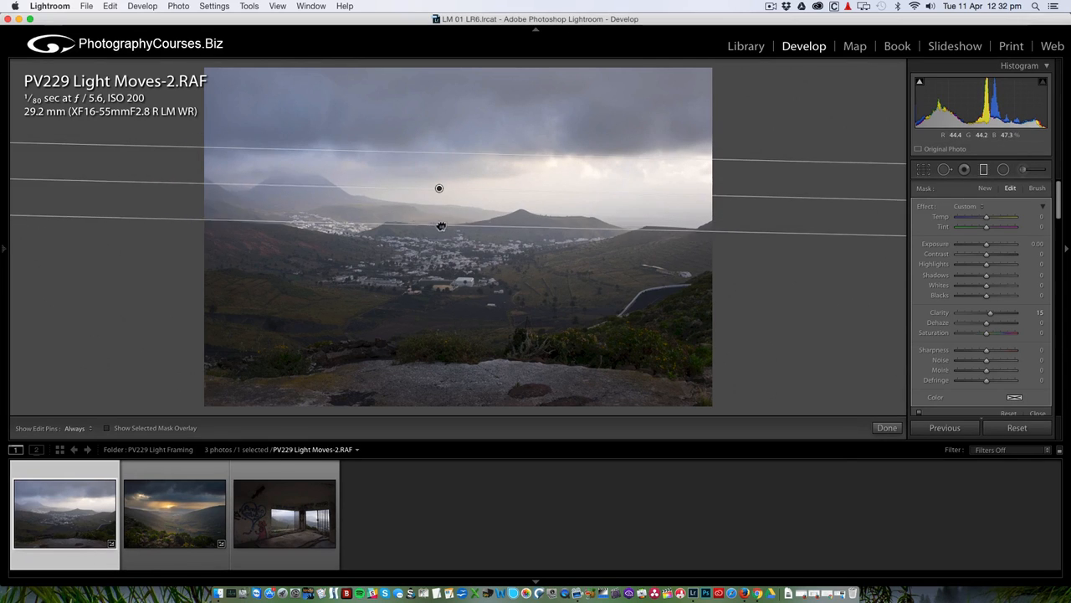
pyautogui.moveTo(441, 226); pyautogui.dragTo(439, 189)
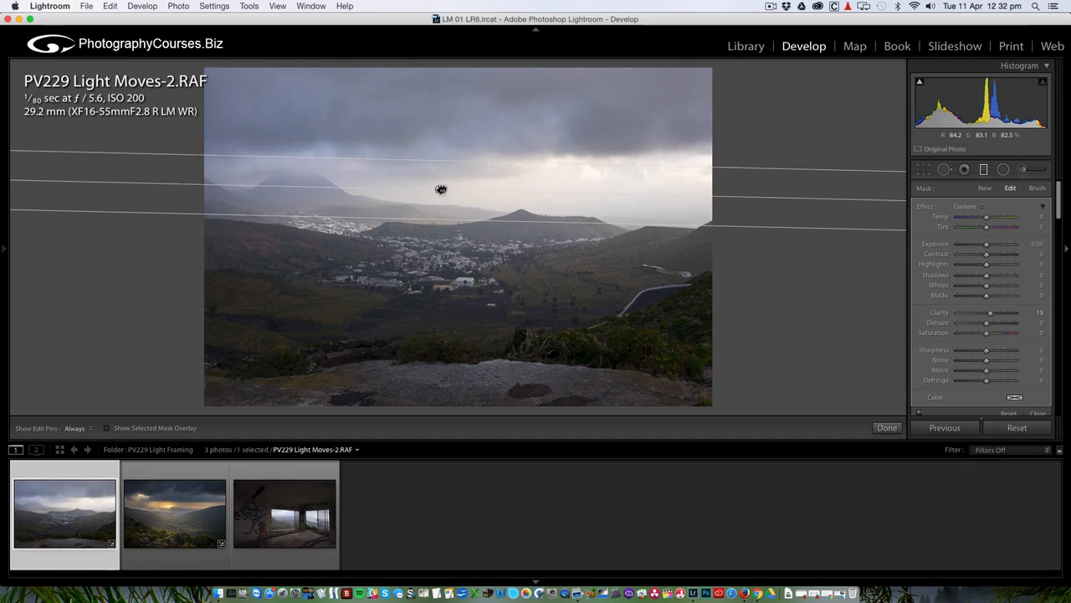
pyautogui.moveTo(749, 198); pyautogui.dragTo(748, 196)
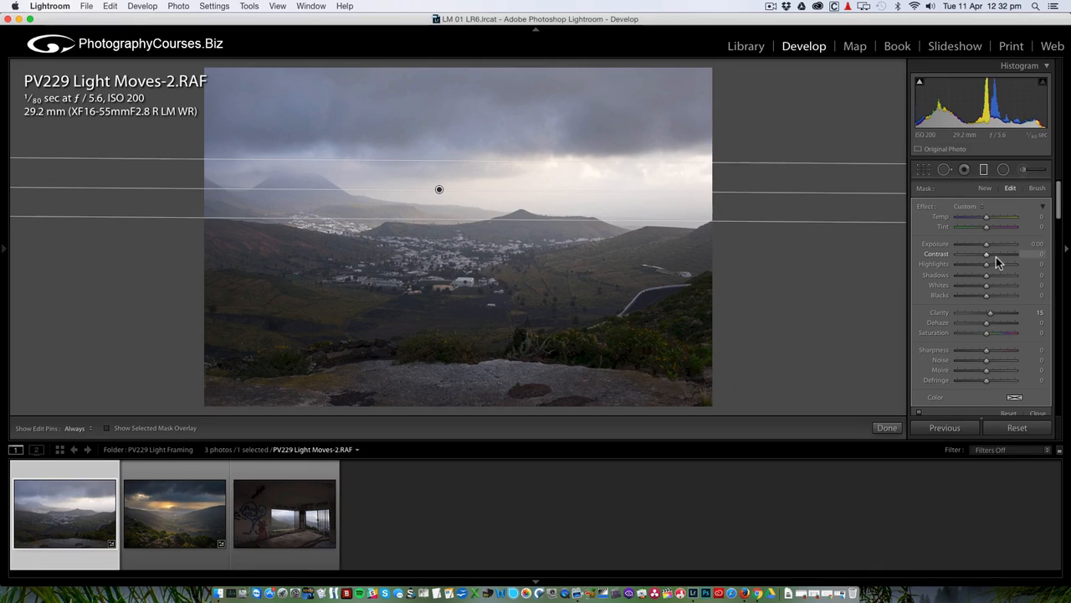
# Set the sky filter to Clarity 0, Dehaze 24, Exposure −0.28 and Temp 14.
pyautogui.doubleClick(944, 313)
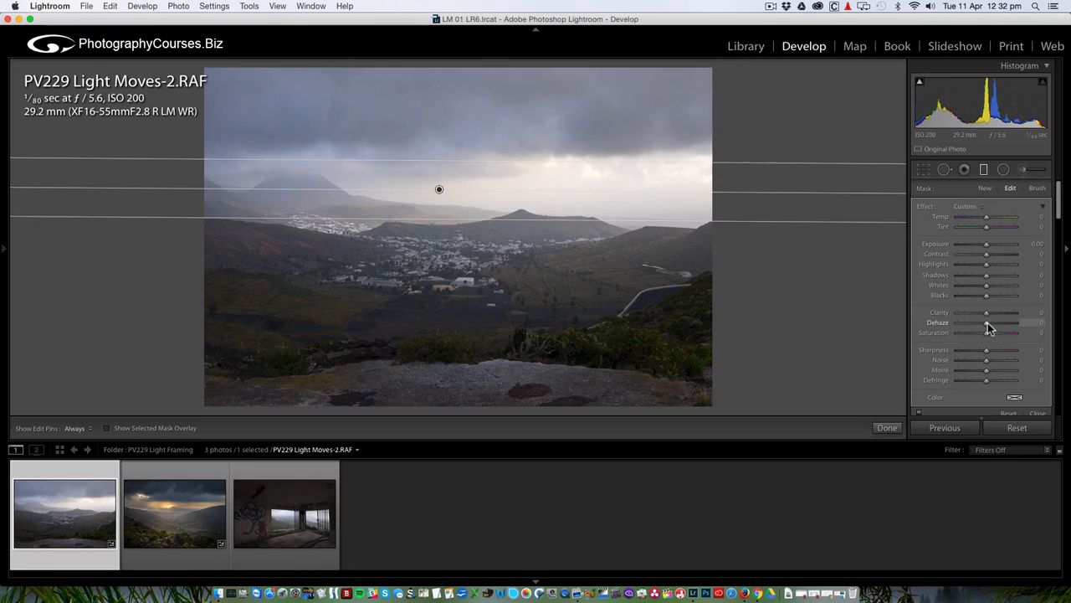
pyautogui.moveTo(986, 322); pyautogui.dragTo(995, 323)
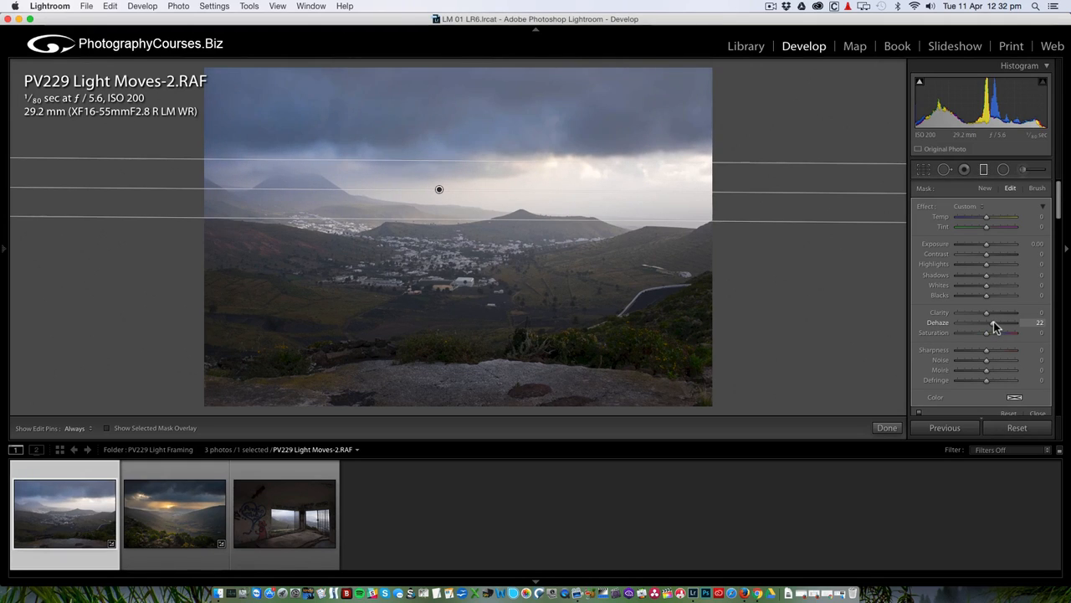
pyautogui.click(985, 245)
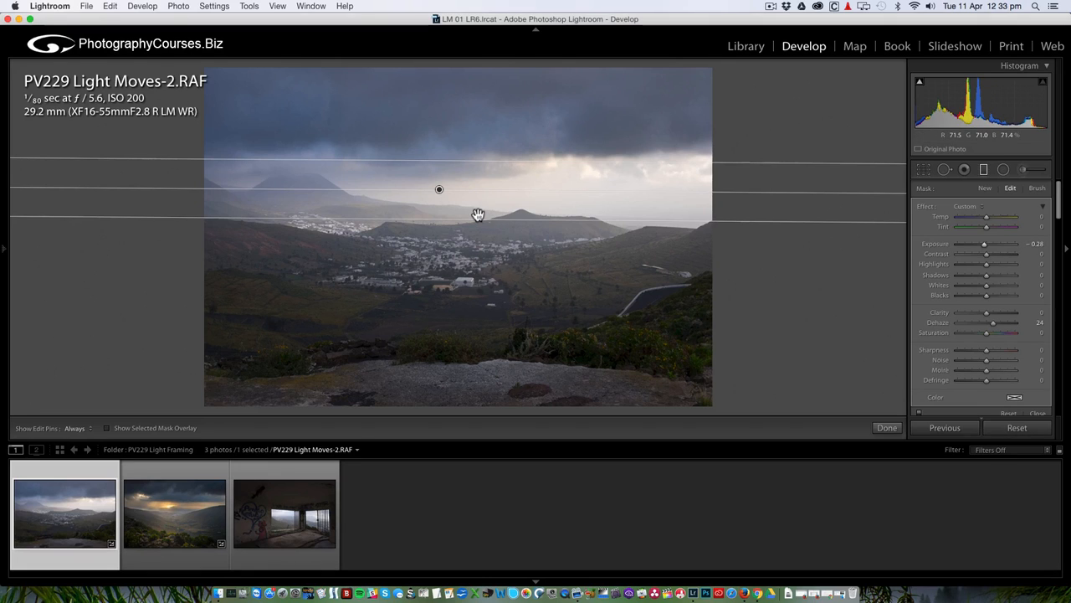
pyautogui.moveTo(439, 189); pyautogui.dragTo(439, 195)
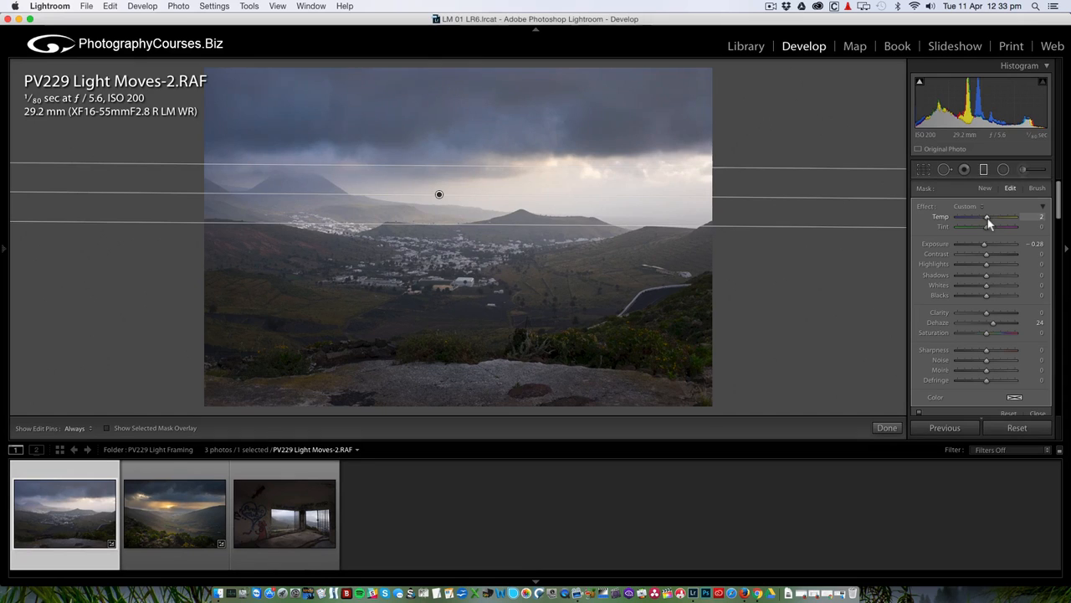
pyautogui.moveTo(989, 218); pyautogui.dragTo(993, 221)
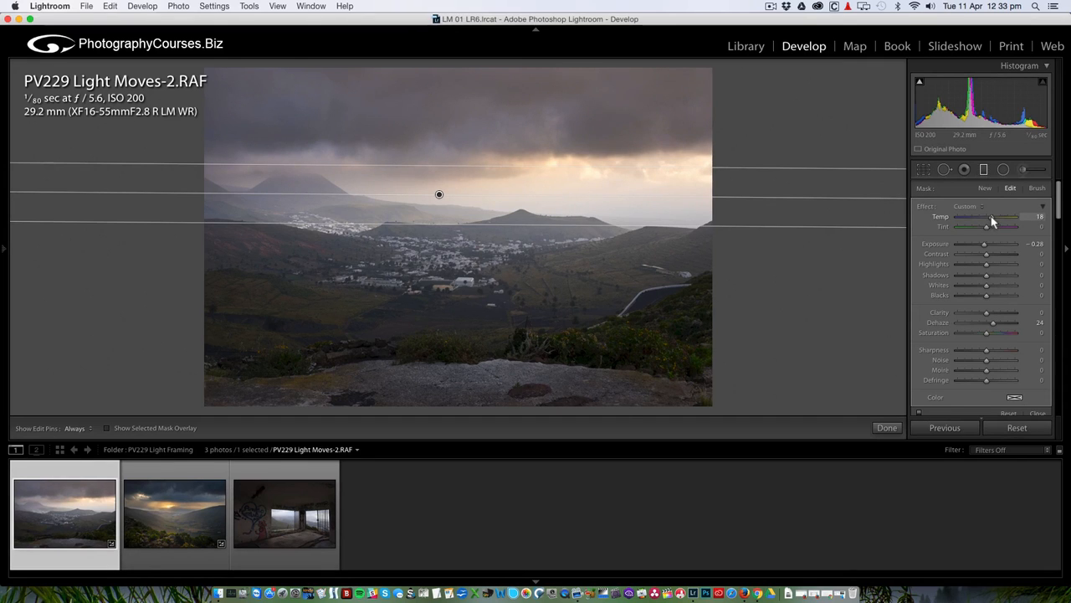
pyautogui.moveTo(993, 221); pyautogui.dragTo(991, 221)
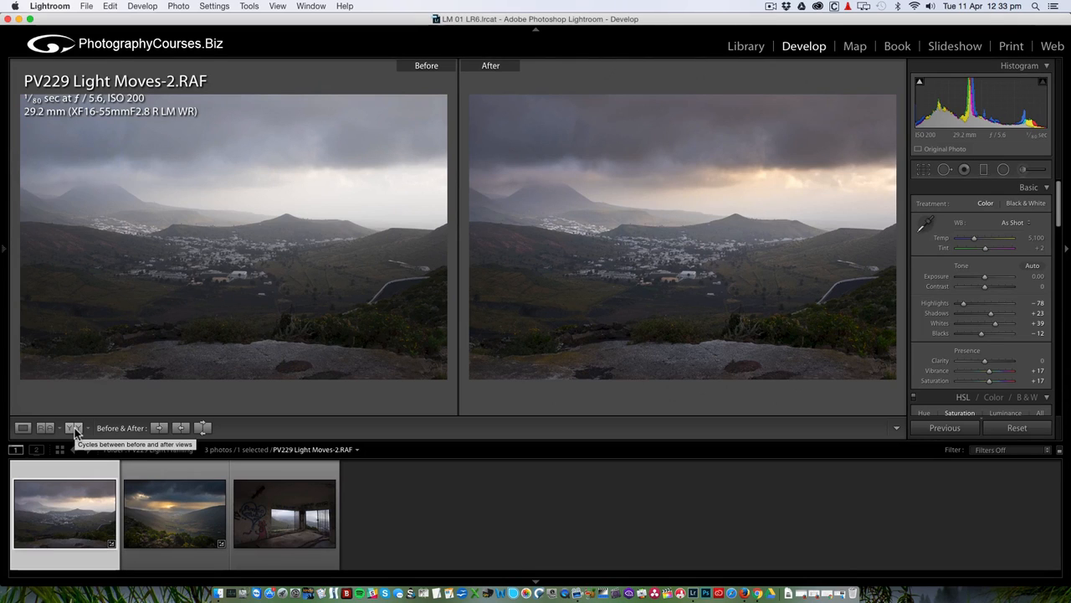
# Show Moves-2 alone in Loupe view and pick the Adjustment Brush.
pyautogui.click(23, 427)
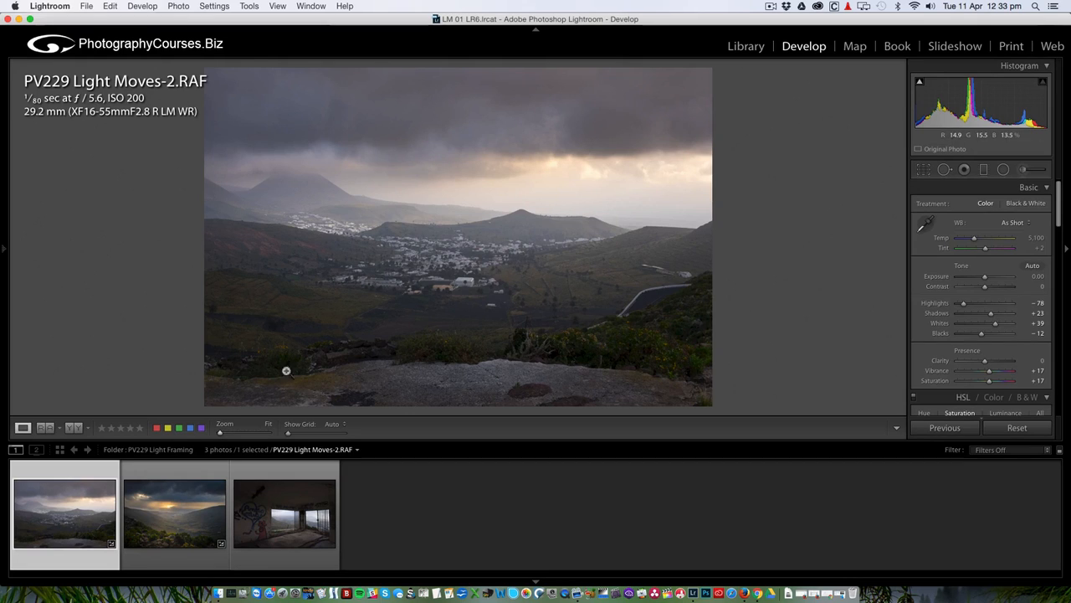
pyautogui.click(1024, 170)
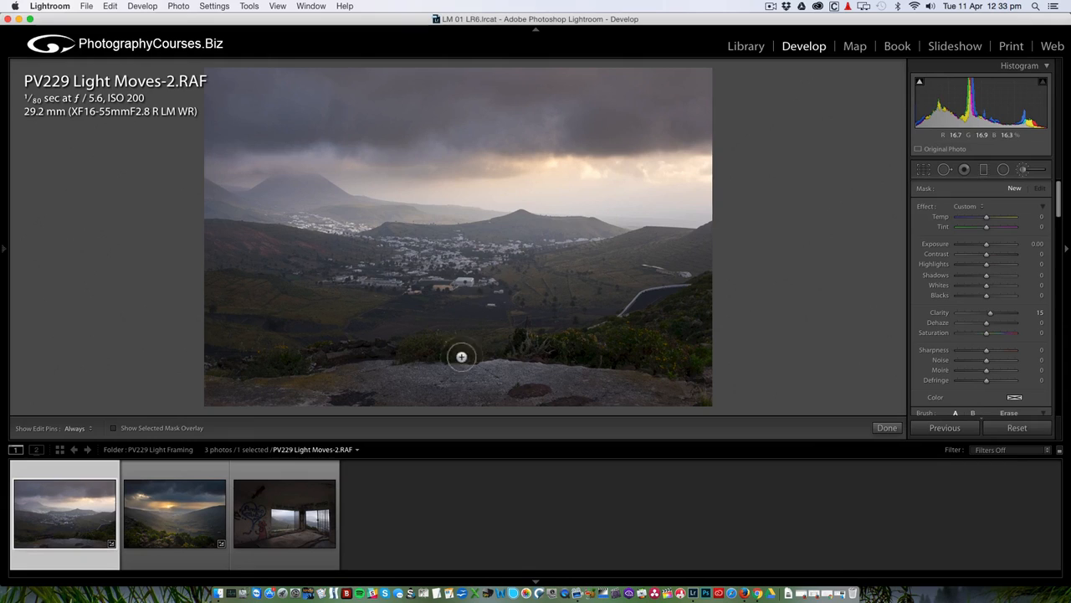
# With brush Clarity reset to 0, paint a mask across the bottom rocky foreground.
pyautogui.scroll(8, 462, 369)
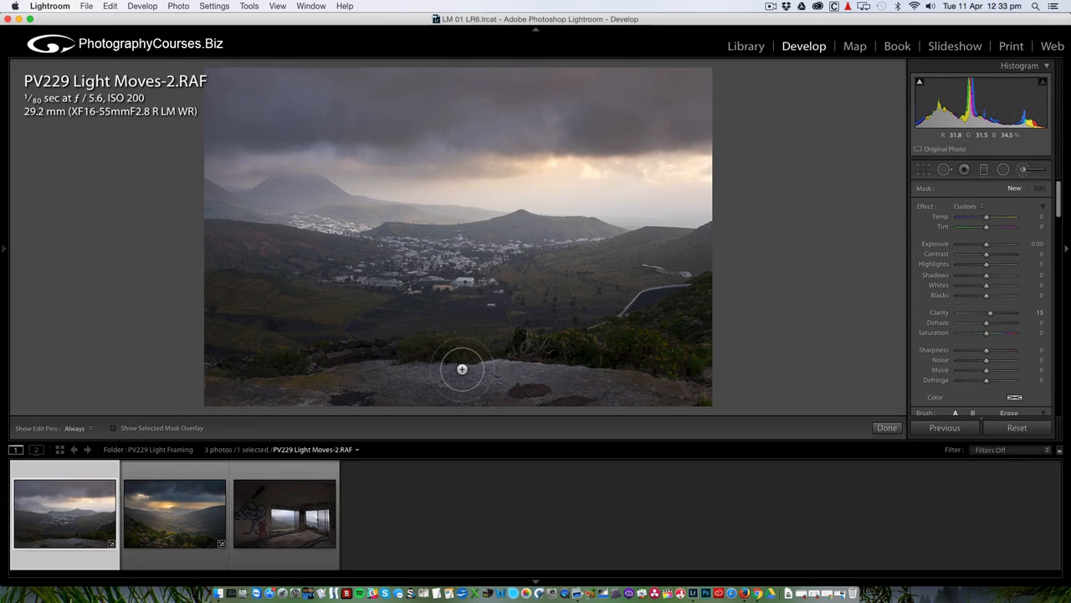
pyautogui.doubleClick(940, 313)
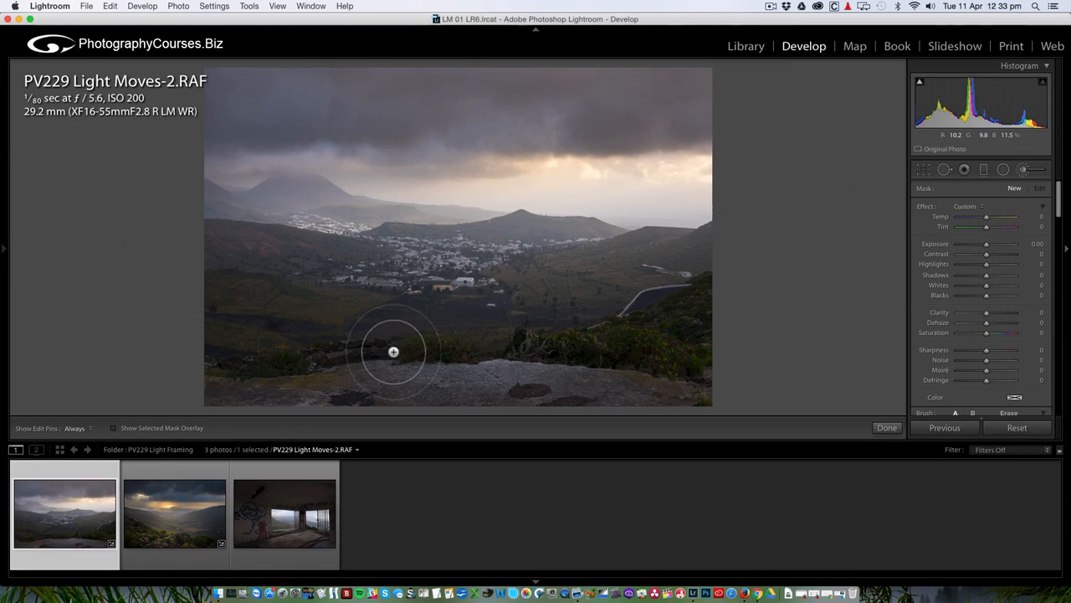
pyautogui.click(114, 428)
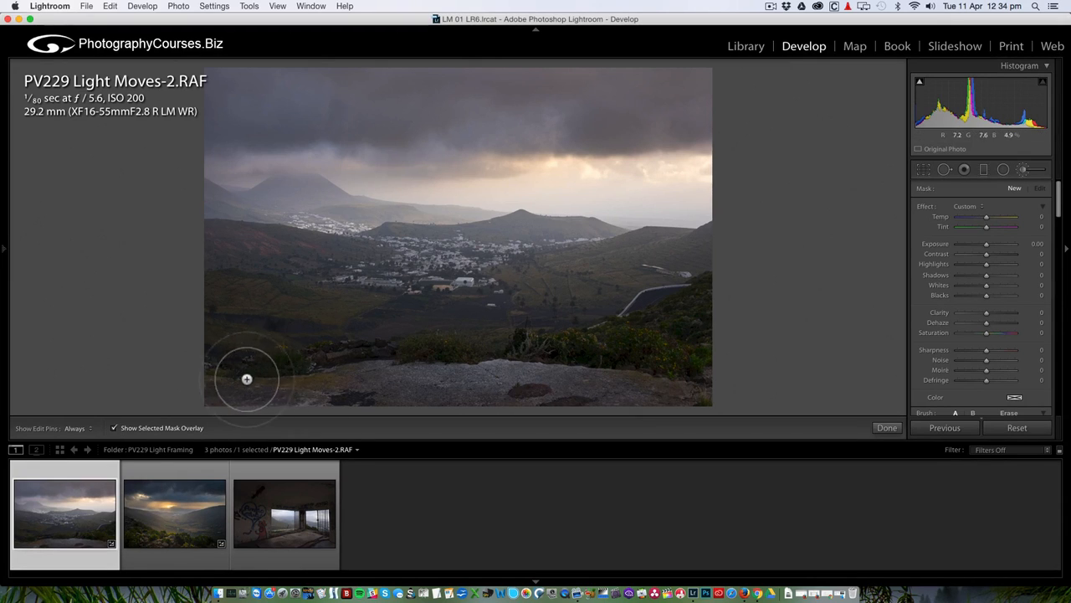
pyautogui.press('h')
pyautogui.moveTo(226, 384)
pyautogui.mouseDown()
pyautogui.moveTo(624, 353)
pyautogui.moveTo(728, 311)
pyautogui.mouseUp()
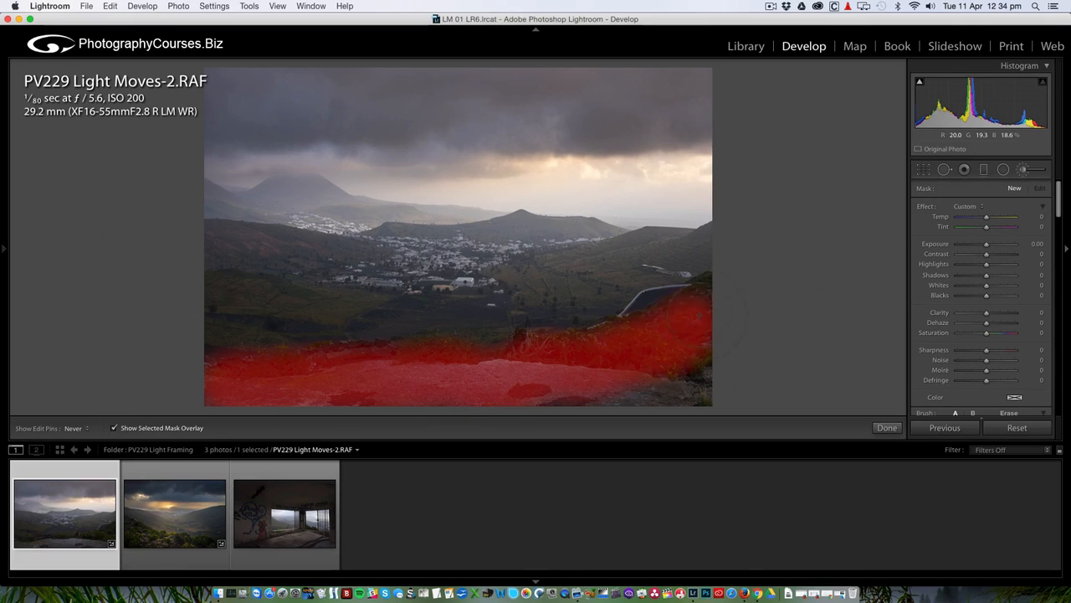
pyautogui.moveTo(727, 381)
pyautogui.mouseDown()
pyautogui.moveTo(590, 387)
pyautogui.moveTo(726, 391)
pyautogui.moveTo(592, 369)
pyautogui.moveTo(426, 371)
pyautogui.moveTo(340, 403)
pyautogui.moveTo(246, 382)
pyautogui.moveTo(192, 388)
pyautogui.moveTo(201, 395)
pyautogui.mouseUp()
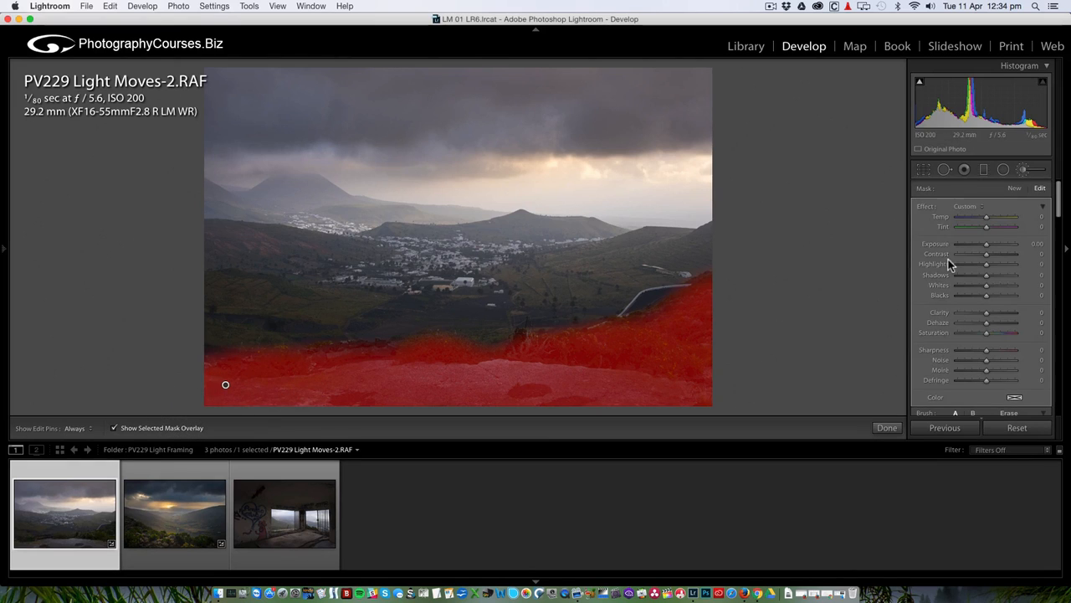
pyautogui.click(115, 428)
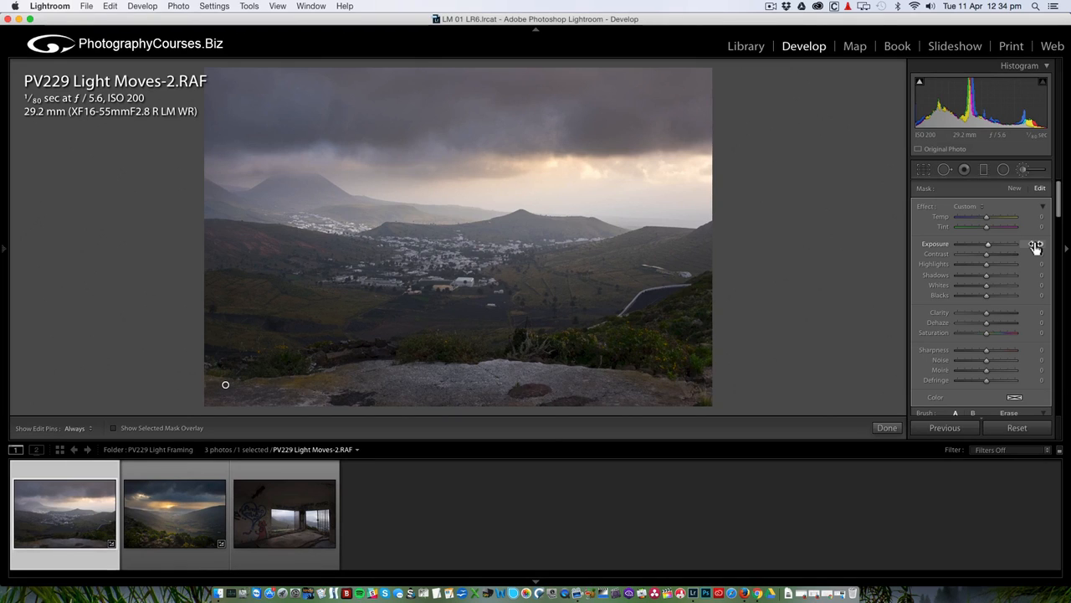
# Give the foreground brush Exposure 0.50, Dehaze 13, Highlights 18, Saturation 30, then compare Before/After.
pyautogui.press('Up')
pyautogui.moveTo(986, 324); pyautogui.dragTo(989, 323)
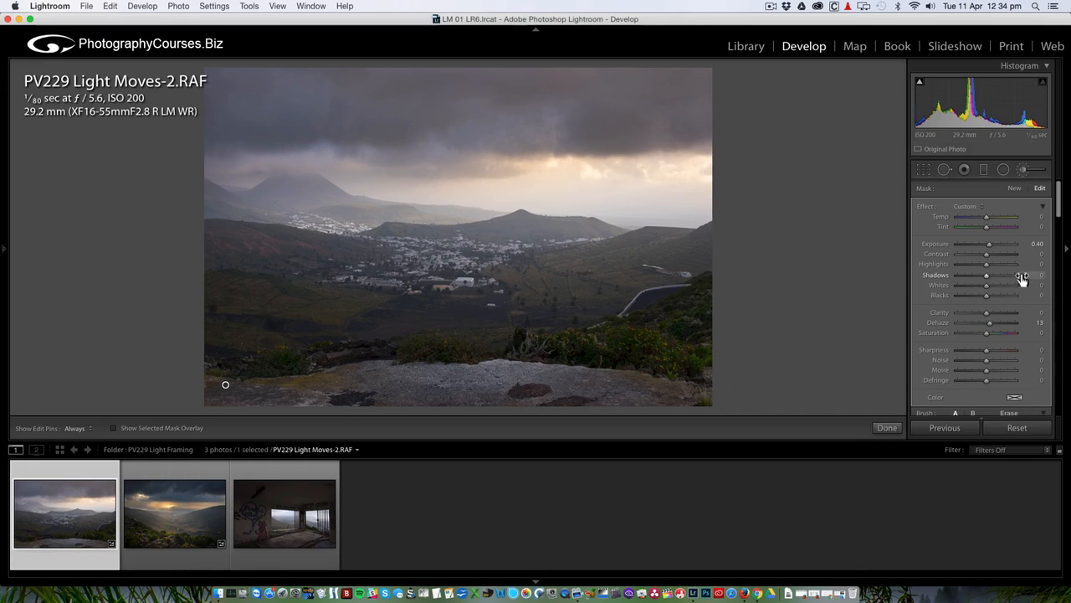
pyautogui.moveTo(987, 265); pyautogui.dragTo(991, 271)
pyautogui.moveTo(1036, 244); pyautogui.dragTo(1047, 243)
pyautogui.moveTo(992, 333)
pyautogui.mouseDown()
pyautogui.moveTo(977, 335)
pyautogui.moveTo(994, 334)
pyautogui.mouseUp()
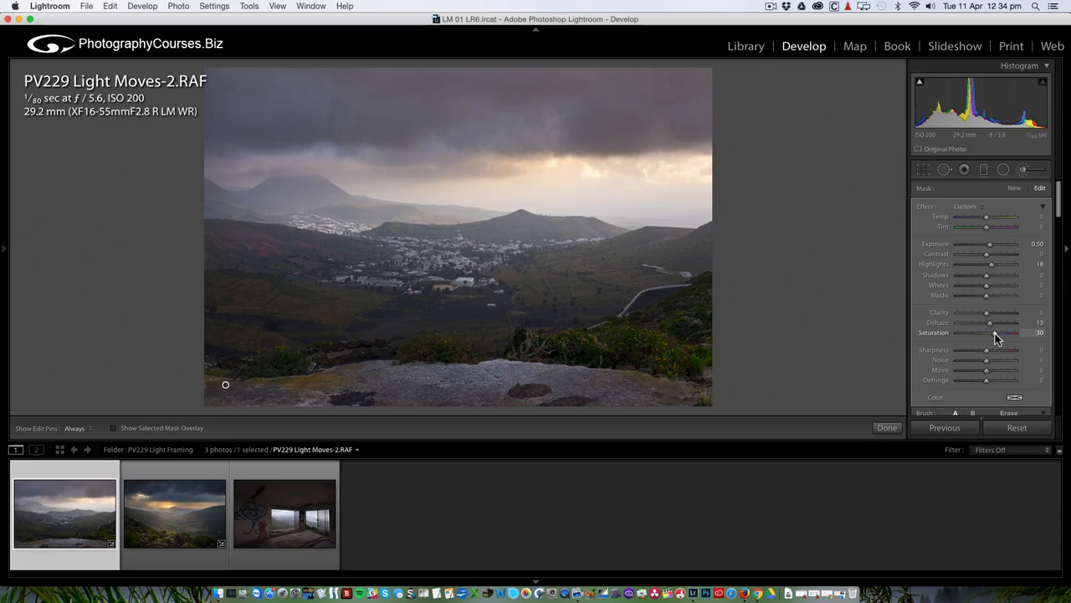
pyautogui.click(1022, 169)
pyautogui.click(74, 428)
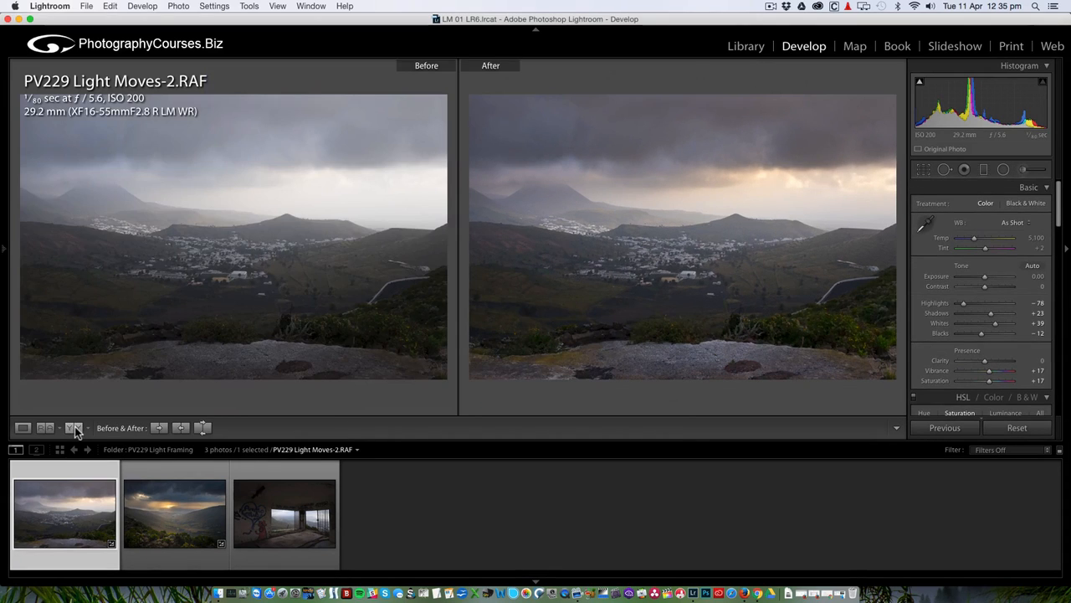
pyautogui.click(23, 428)
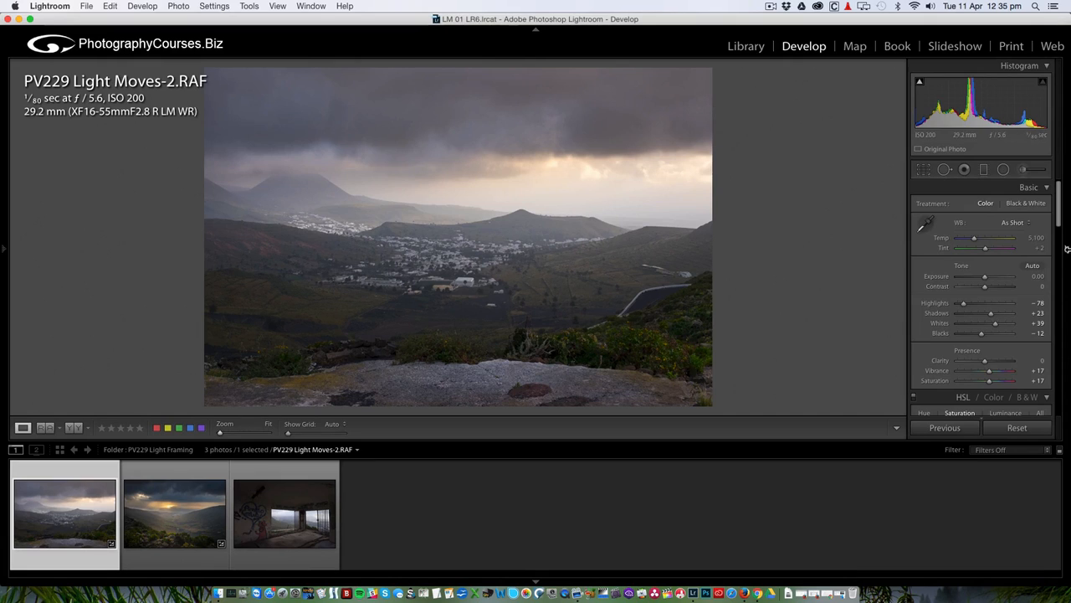
# Draw a widened elliptical radial filter over the distant village.
pyautogui.click(1004, 170)
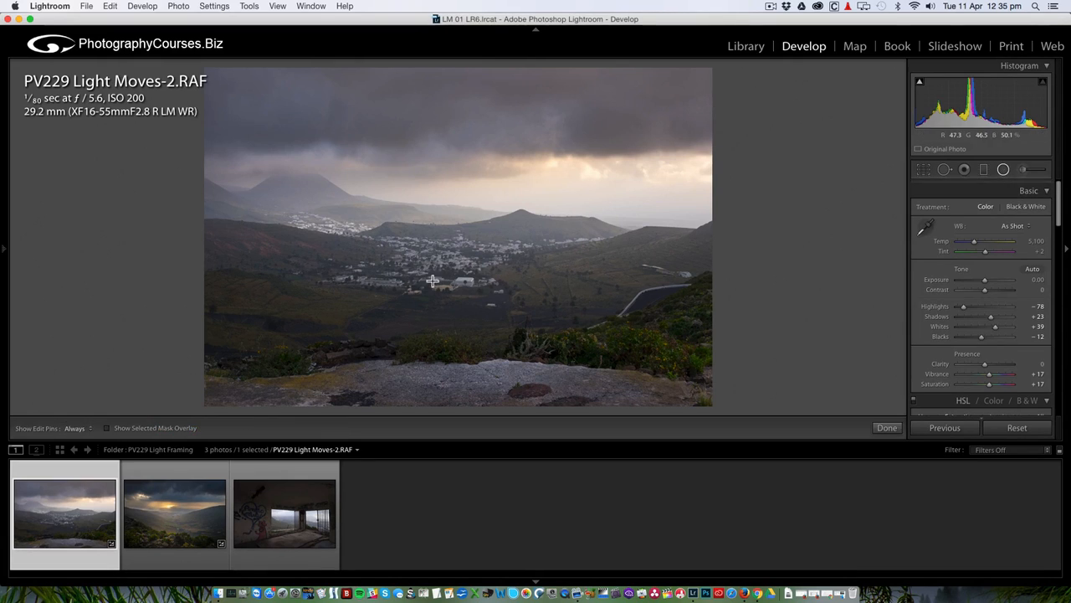
pyautogui.moveTo(347, 227)
pyautogui.mouseDown()
pyautogui.moveTo(284, 201)
pyautogui.moveTo(329, 220)
pyautogui.mouseUp()
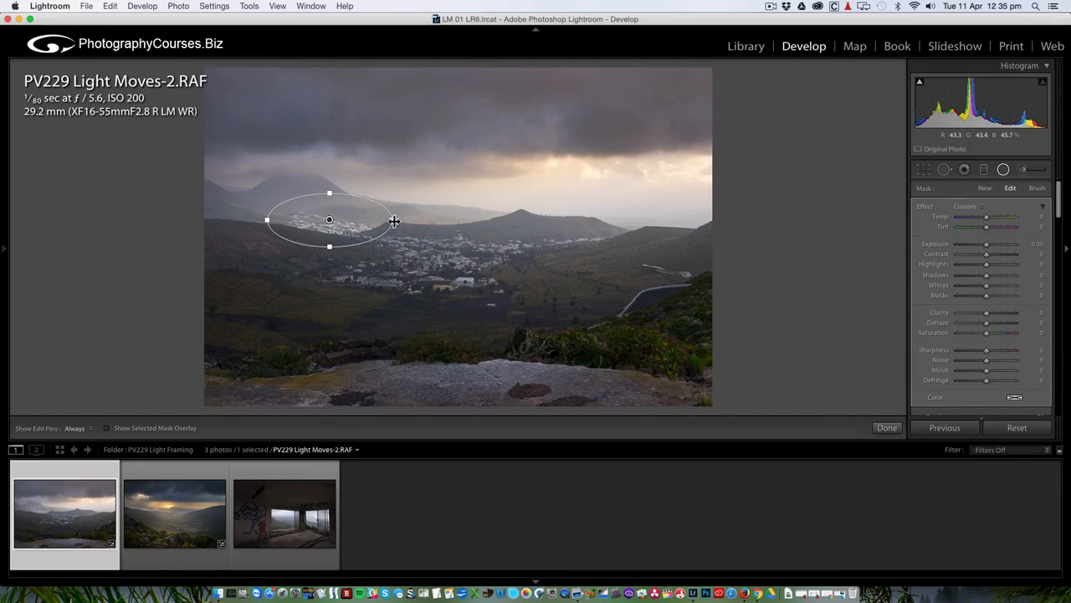
pyautogui.moveTo(394, 219); pyautogui.dragTo(419, 219)
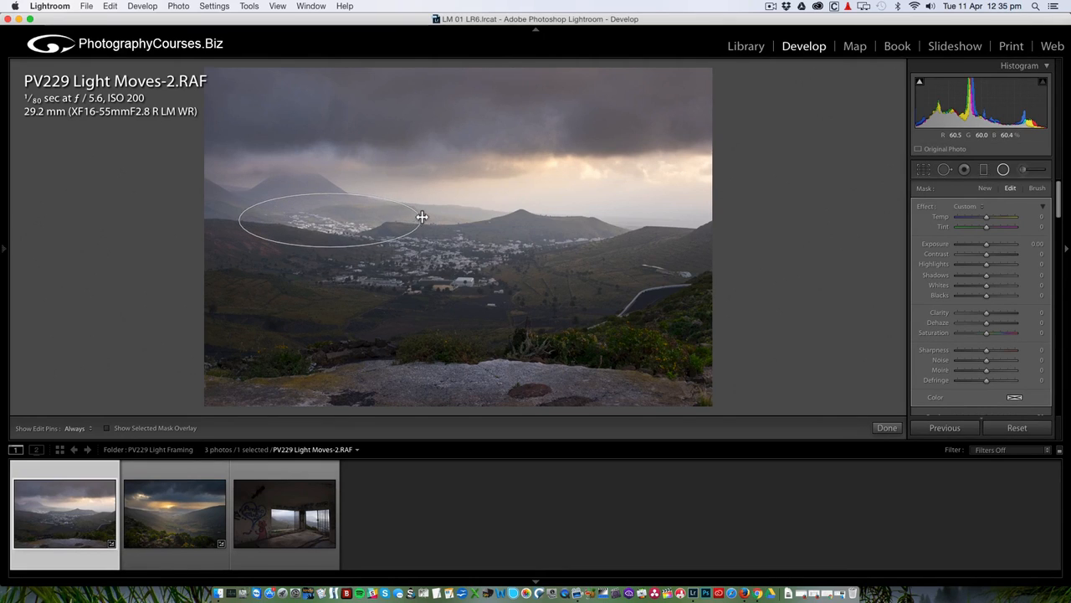
pyautogui.moveTo(329, 221); pyautogui.dragTo(342, 216)
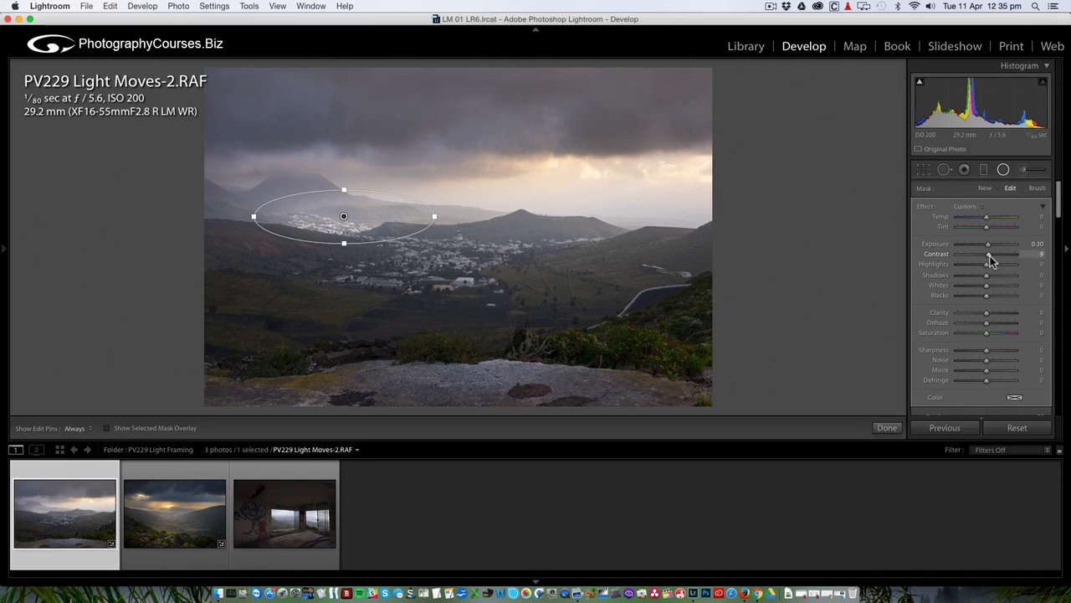
# Give the village filter Exposure 0.30, Contrast 9, Clarity 20 and Blacks −16.
pyautogui.moveTo(987, 313)
pyautogui.mouseDown()
pyautogui.moveTo(1046, 313)
pyautogui.moveTo(979, 315)
pyautogui.moveTo(995, 316)
pyautogui.mouseUp()
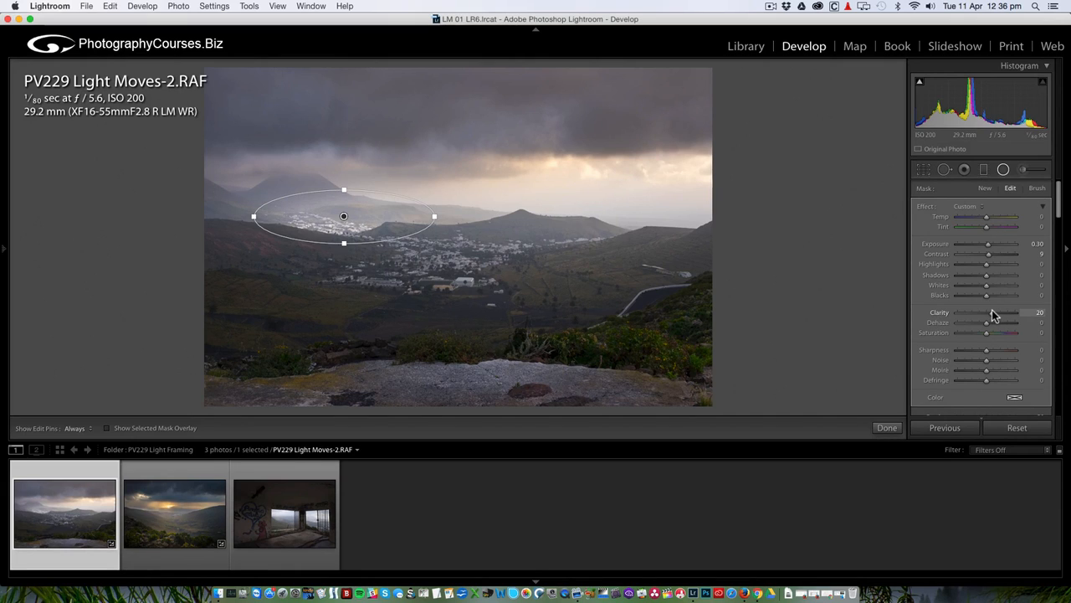
pyautogui.moveTo(987, 295); pyautogui.dragTo(982, 294)
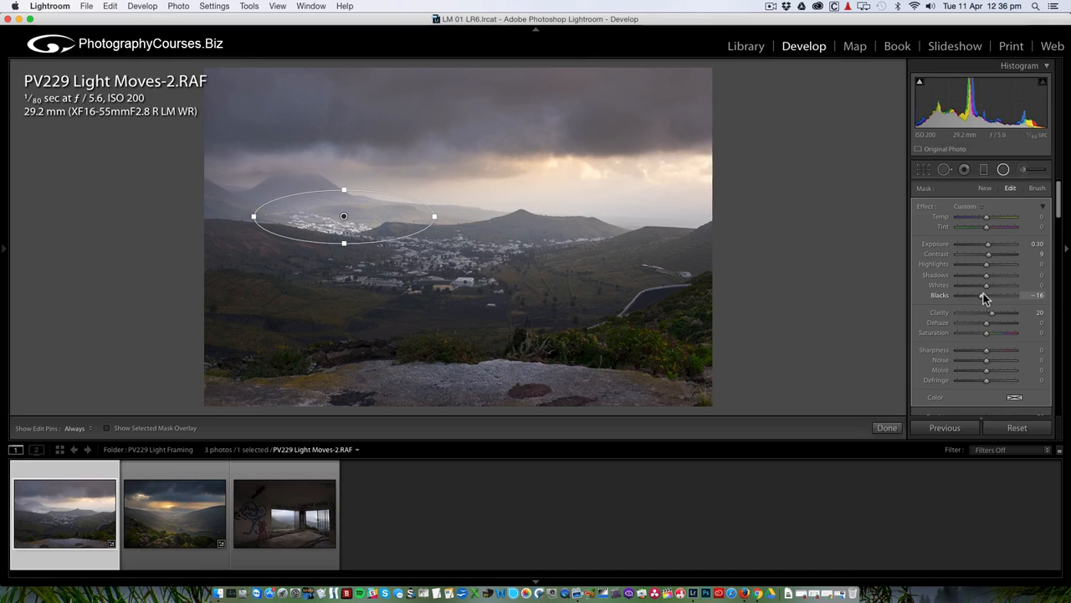
pyautogui.click(1005, 170)
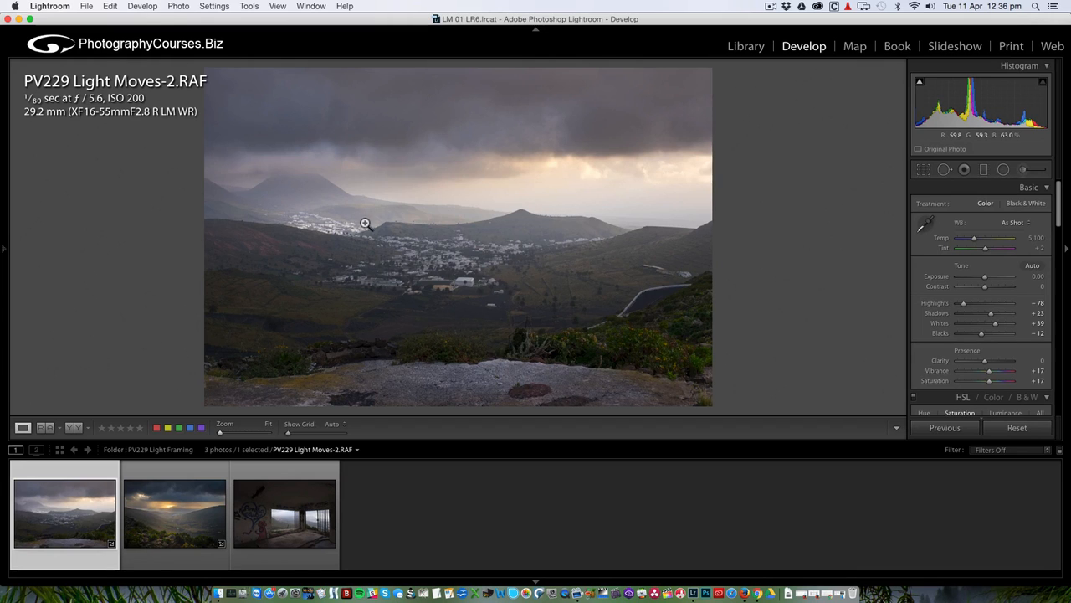
# Sample a neutral village spot at 1:1 for Custom white balance Temp 5,350, Tint −9.
pyautogui.click(438, 255)
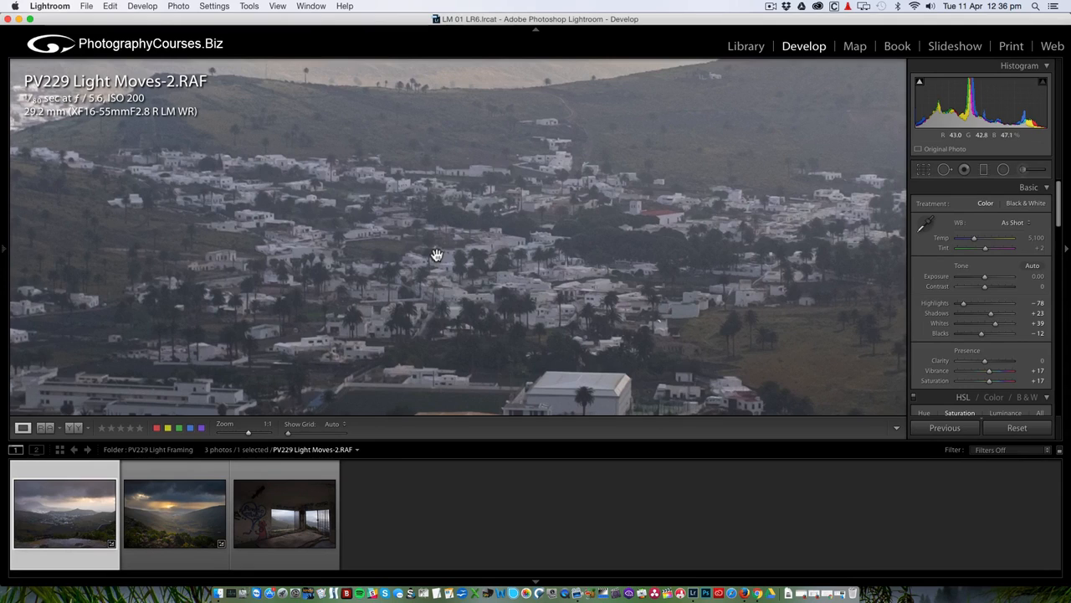
pyautogui.click(929, 229)
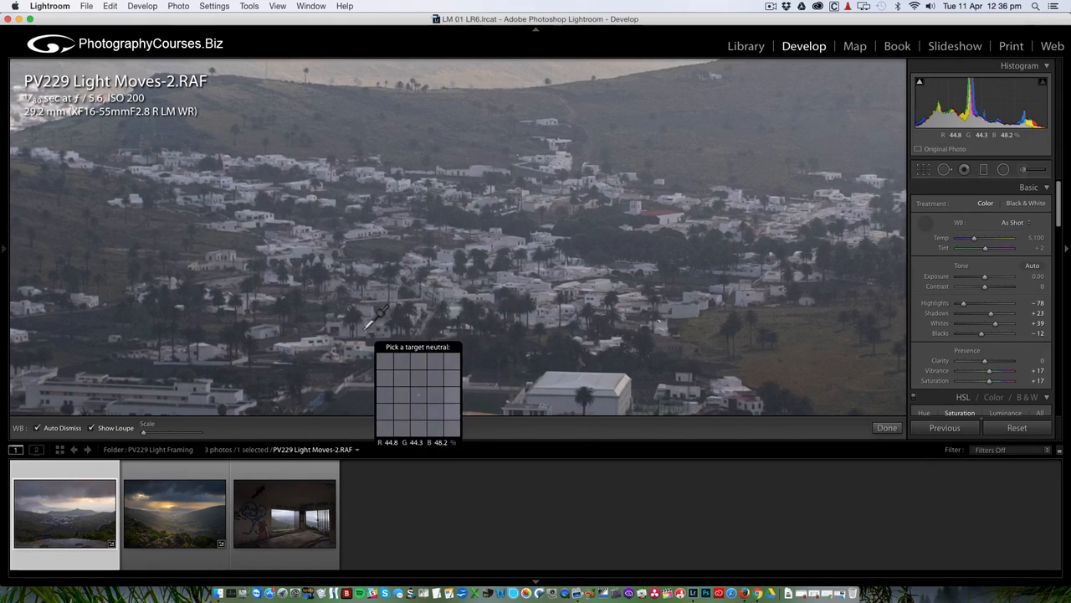
pyautogui.click(545, 282)
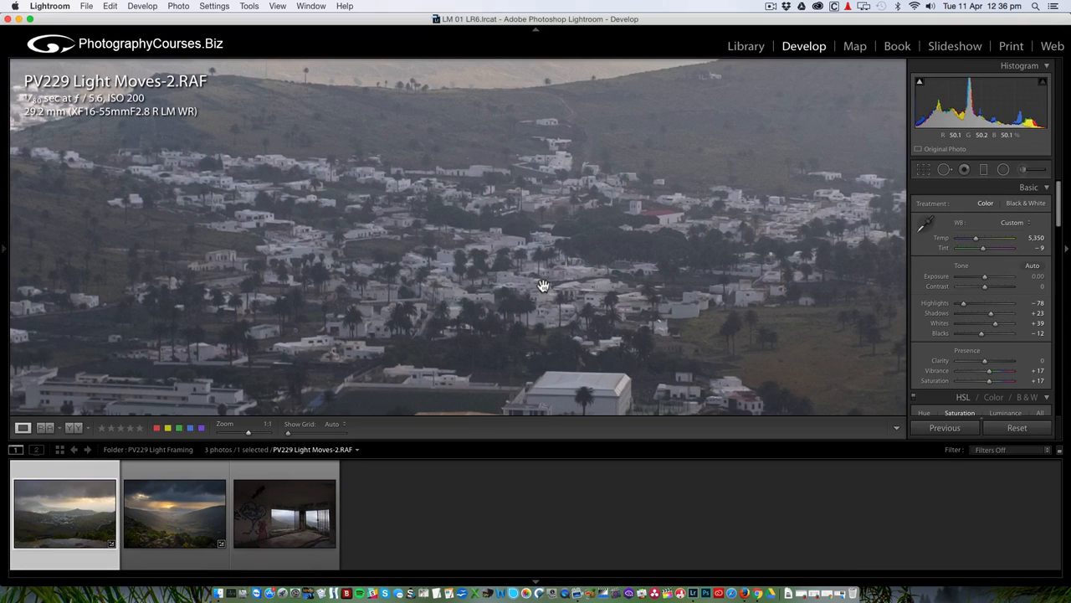
pyautogui.click(669, 260)
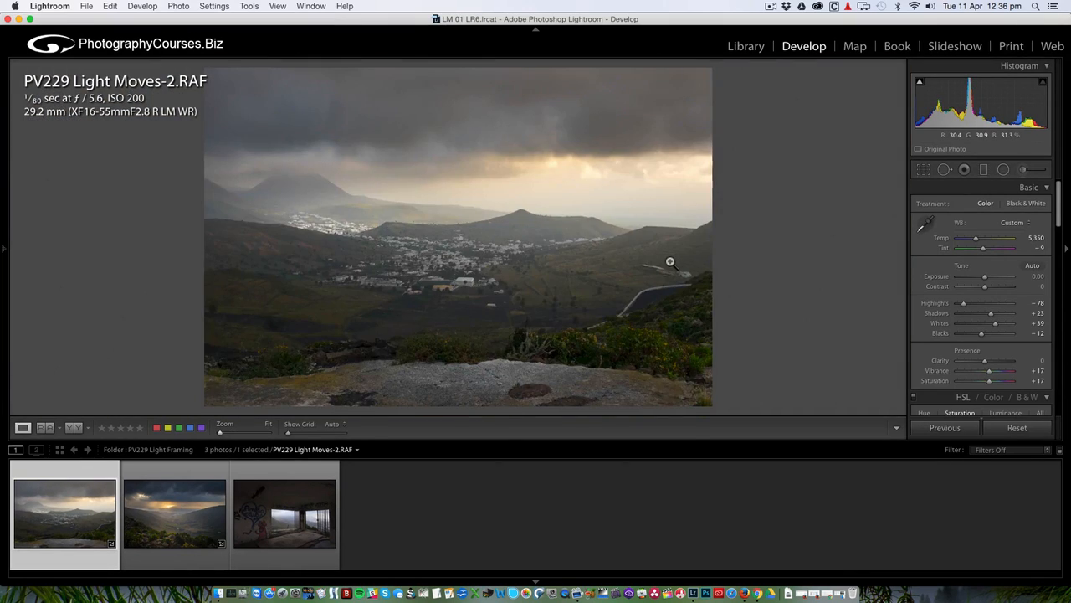
# After a Before/After check, set global Dehaze Amount to +16 in the Effects panel.
pyautogui.click(73, 429)
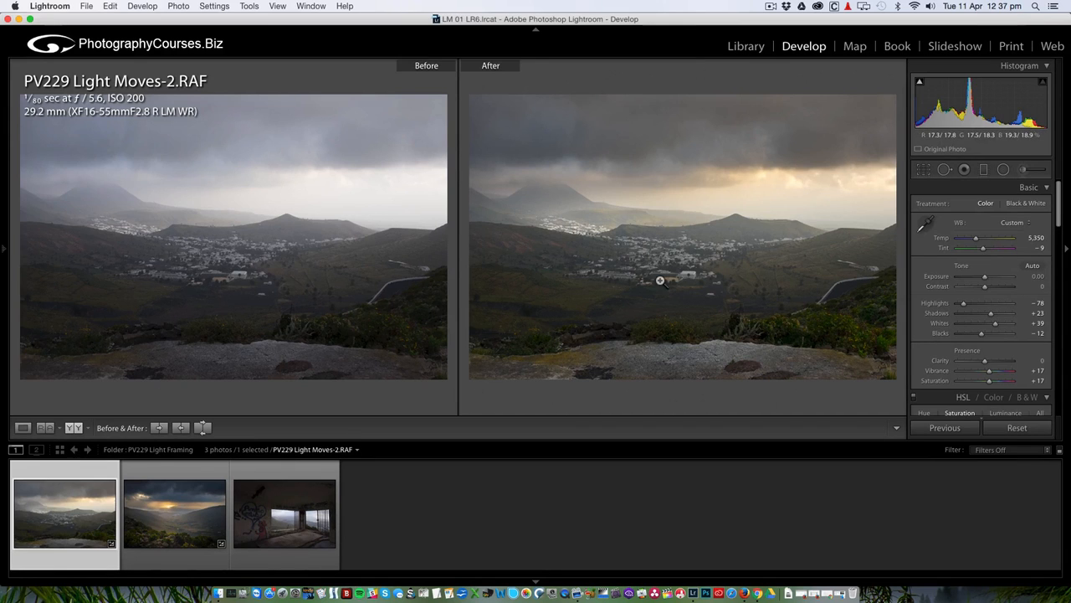
pyautogui.click(22, 427)
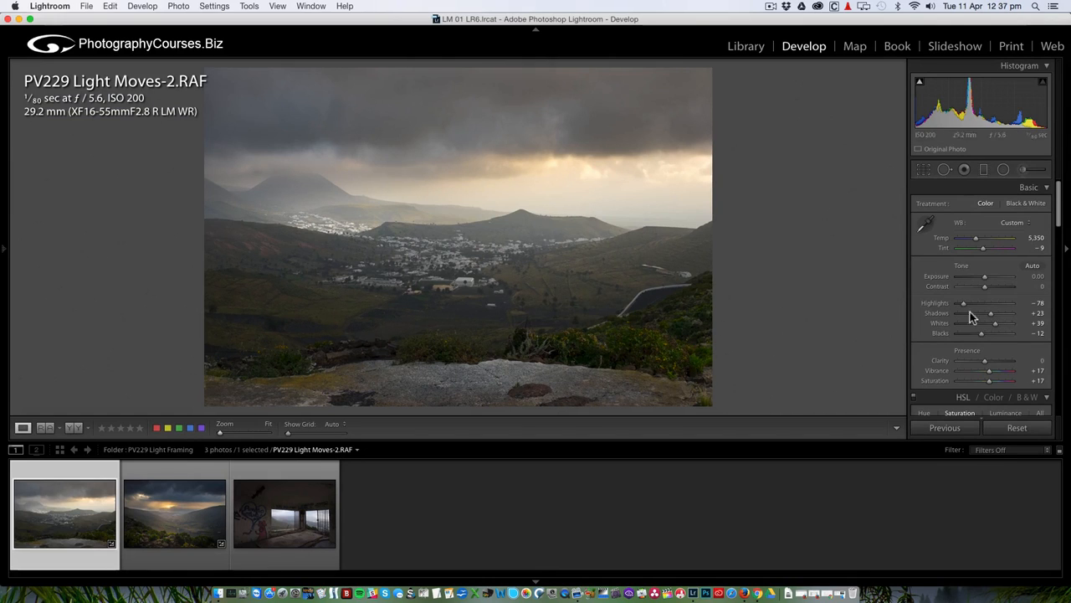
pyautogui.scroll(-2, 994, 310)
pyautogui.scroll(-15, 994, 314)
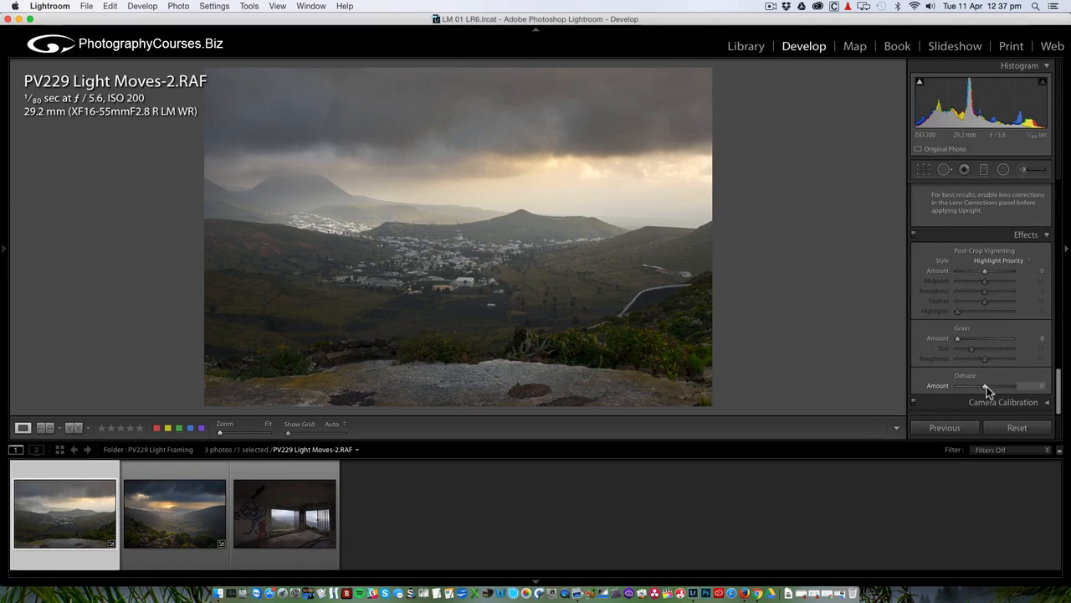
pyautogui.moveTo(988, 391); pyautogui.dragTo(992, 387)
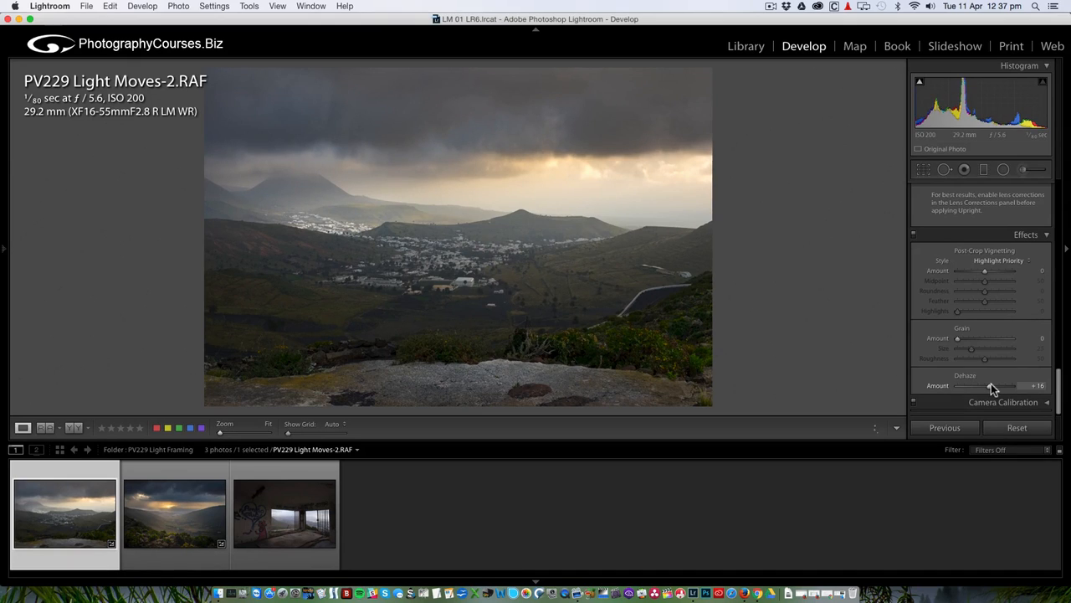
pyautogui.scroll(15, 991, 383)
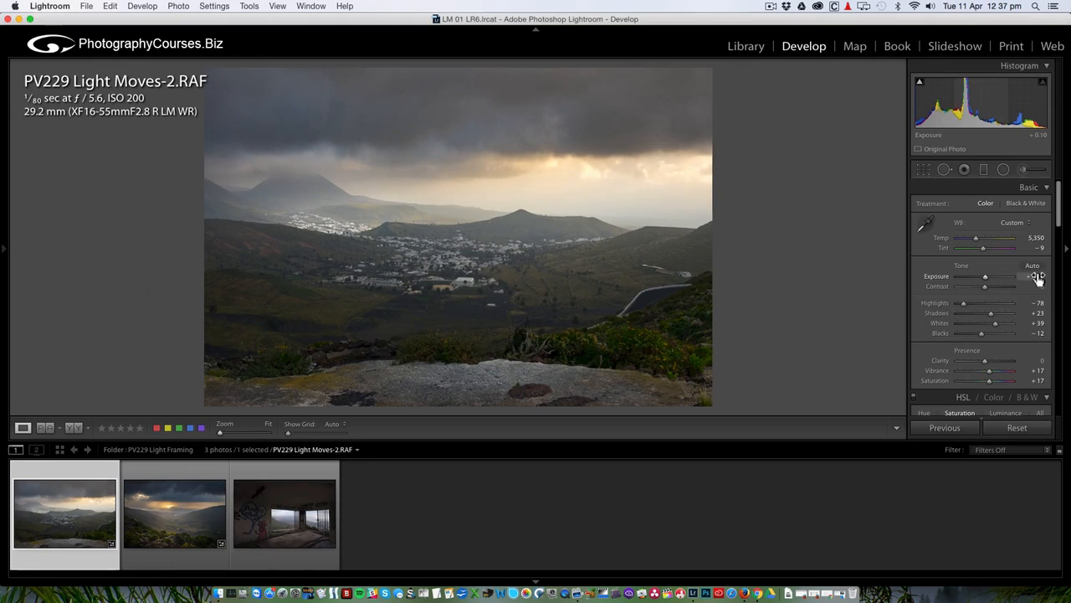
# Set Exposure +0.10, Whites +30, Blacks −18, Vibrance +35, Saturation +25, then compare Before/After.
pyautogui.moveTo(1040, 278); pyautogui.dragTo(1043, 278)
pyautogui.moveTo(996, 324); pyautogui.dragTo(982, 334)
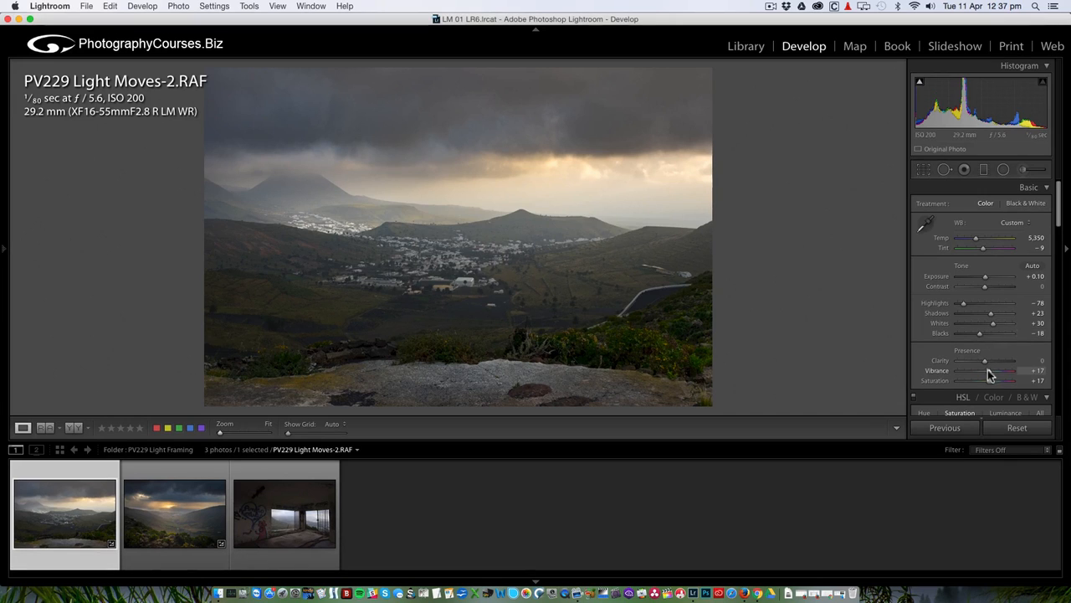
pyautogui.moveTo(988, 370); pyautogui.dragTo(991, 371)
pyautogui.moveTo(991, 381); pyautogui.dragTo(994, 387)
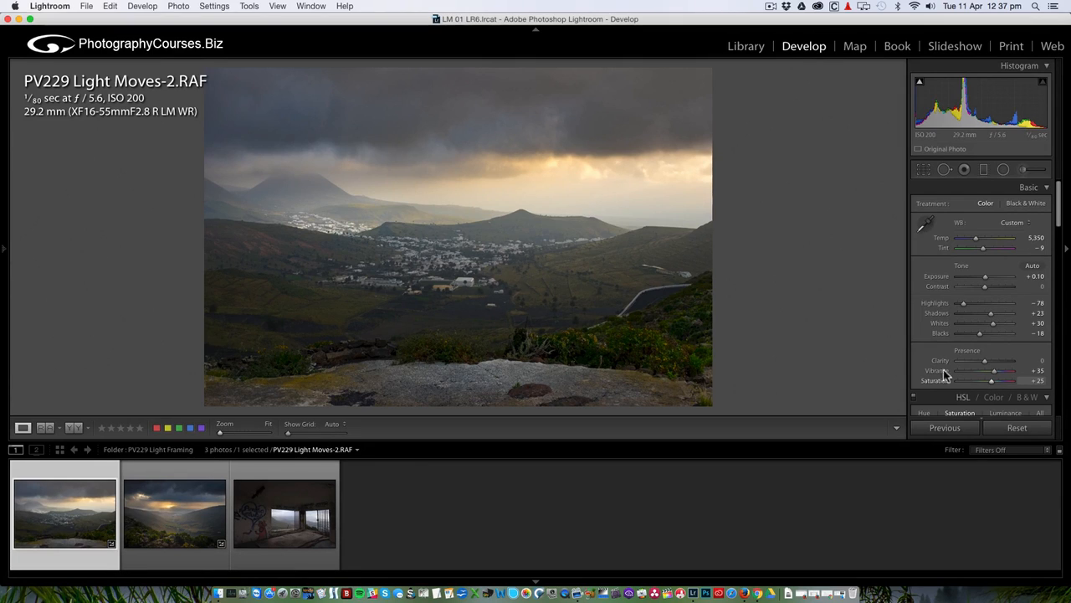
pyautogui.click(75, 428)
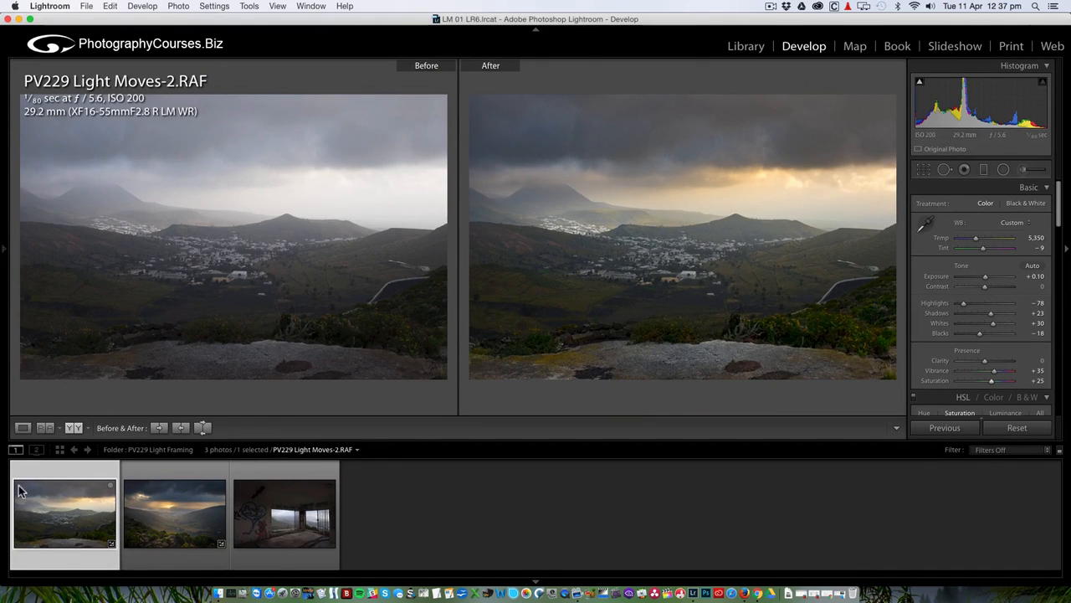
pyautogui.click(24, 428)
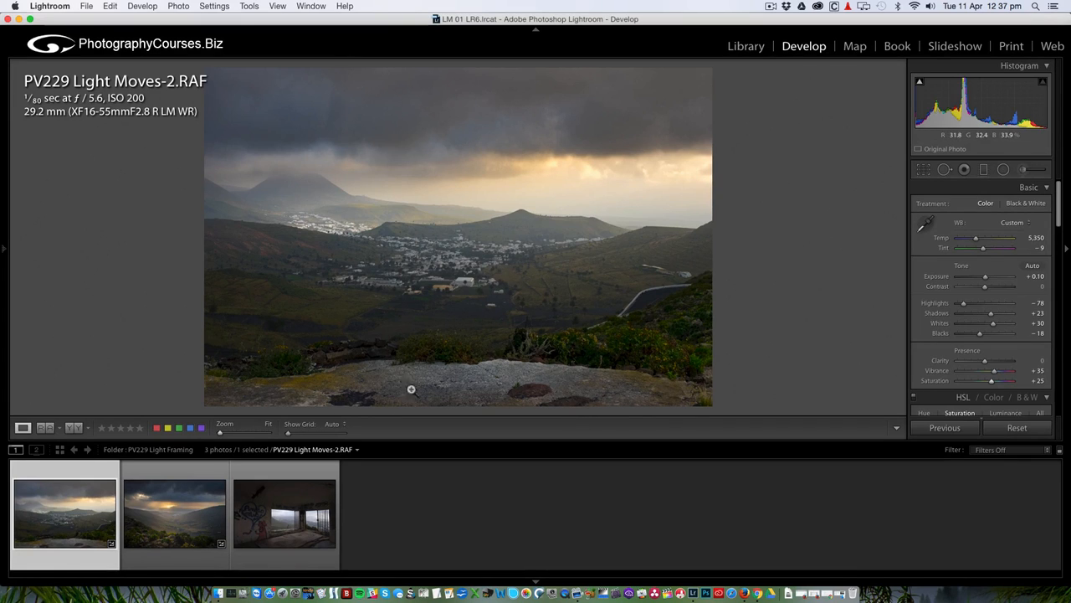
# Trim a thin strip off the bottom of the photo with the crop overlay.
pyautogui.click(924, 170)
pyautogui.moveTo(459, 408); pyautogui.dragTo(460, 393)
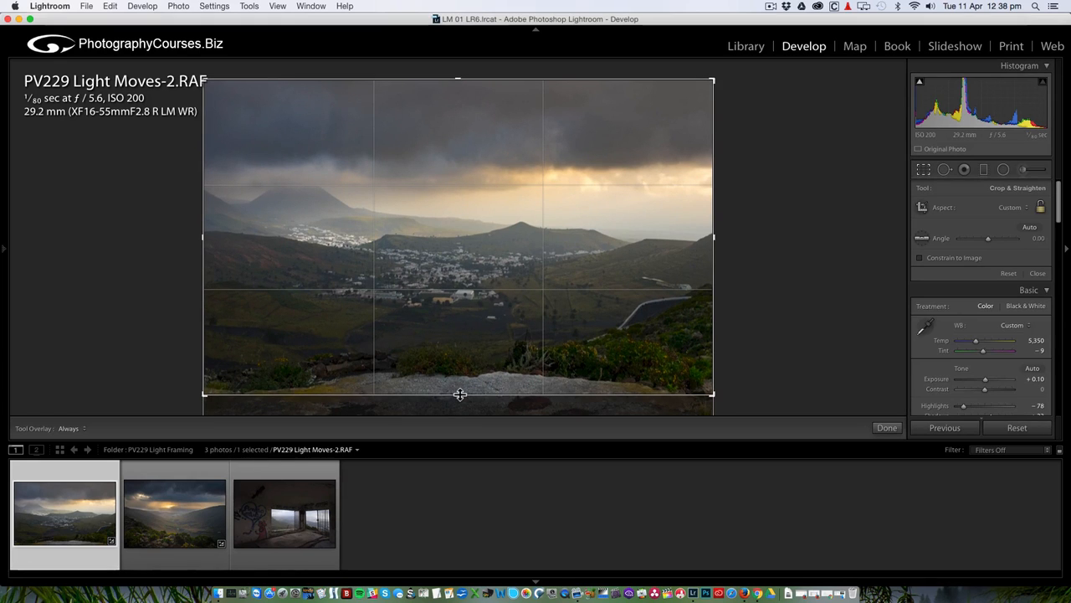
pyautogui.click(925, 169)
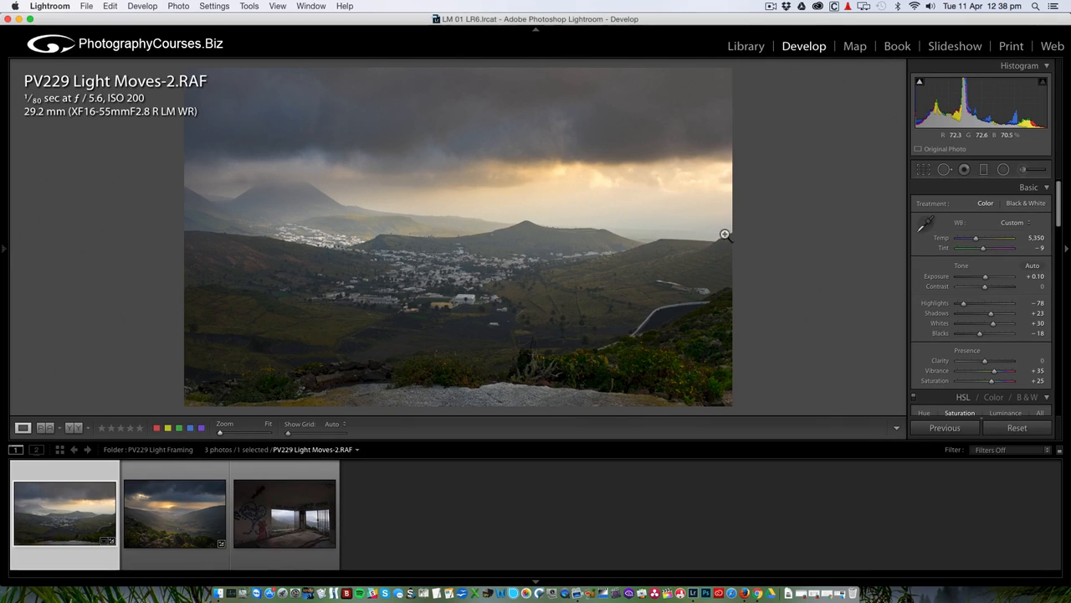
# Straighten the photo with a tiny -0.09° rotation and apply the crop.
pyautogui.click(924, 169)
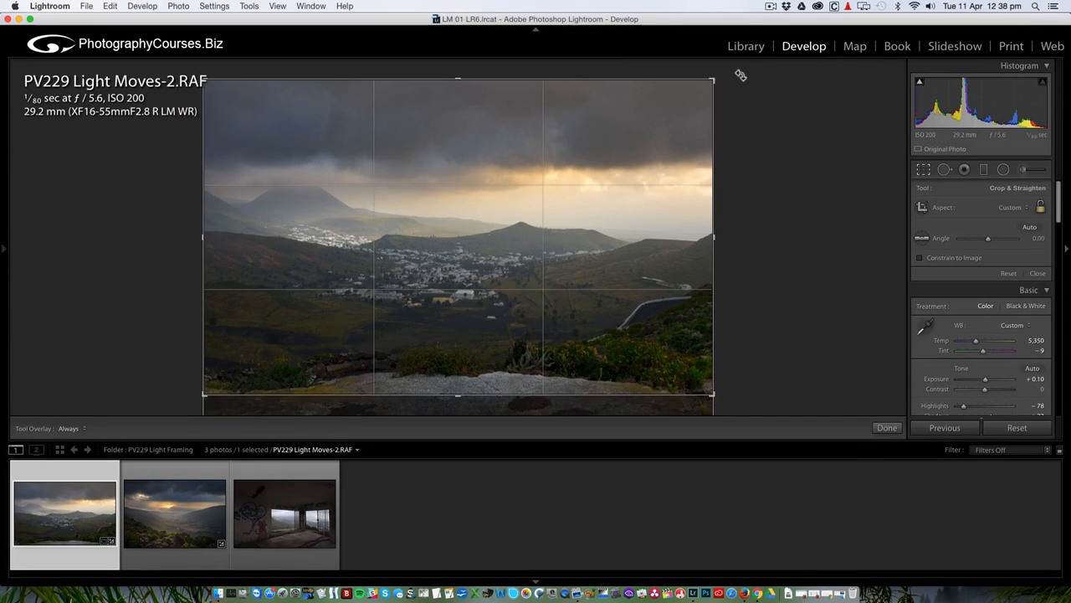
pyautogui.moveTo(742, 74); pyautogui.dragTo(739, 64)
pyautogui.click(924, 171)
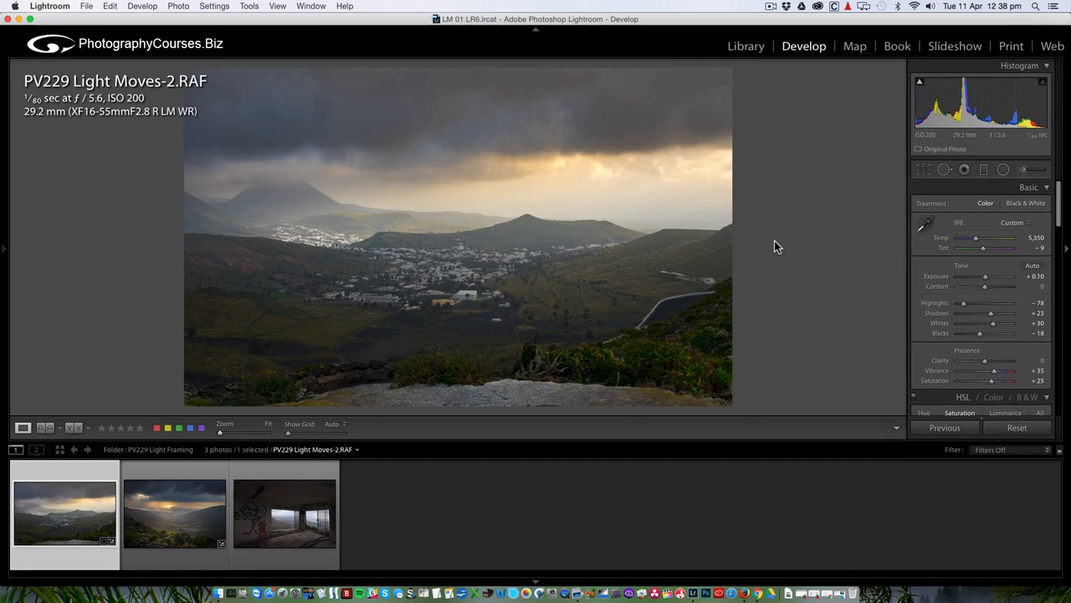
# Reposition the sky graduated filter along the horizon and narrow its transition over the valley.
pyautogui.click(983, 173)
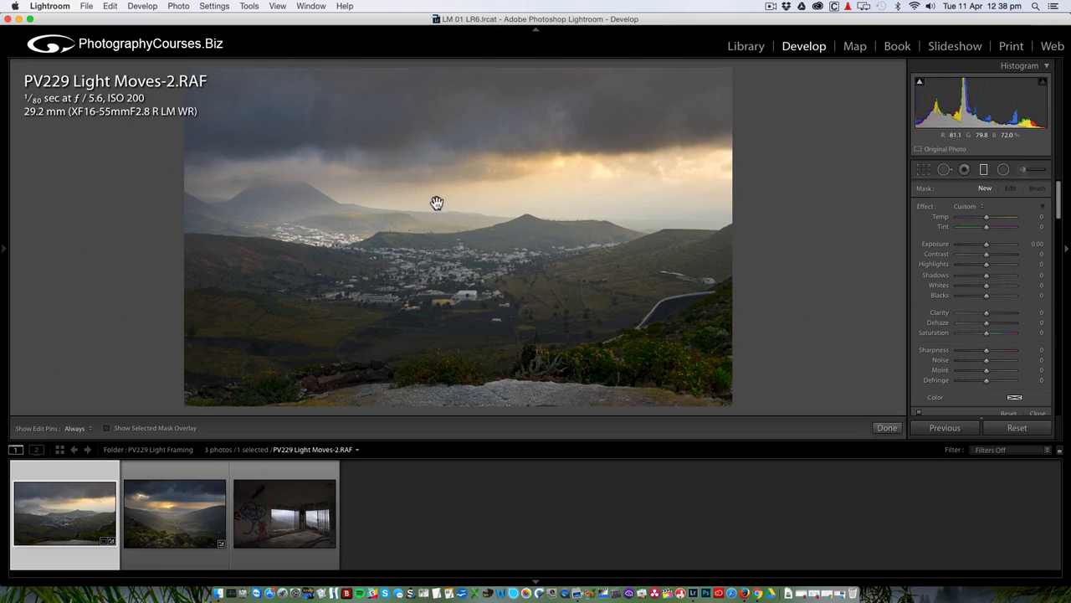
pyautogui.moveTo(438, 203); pyautogui.dragTo(437, 202)
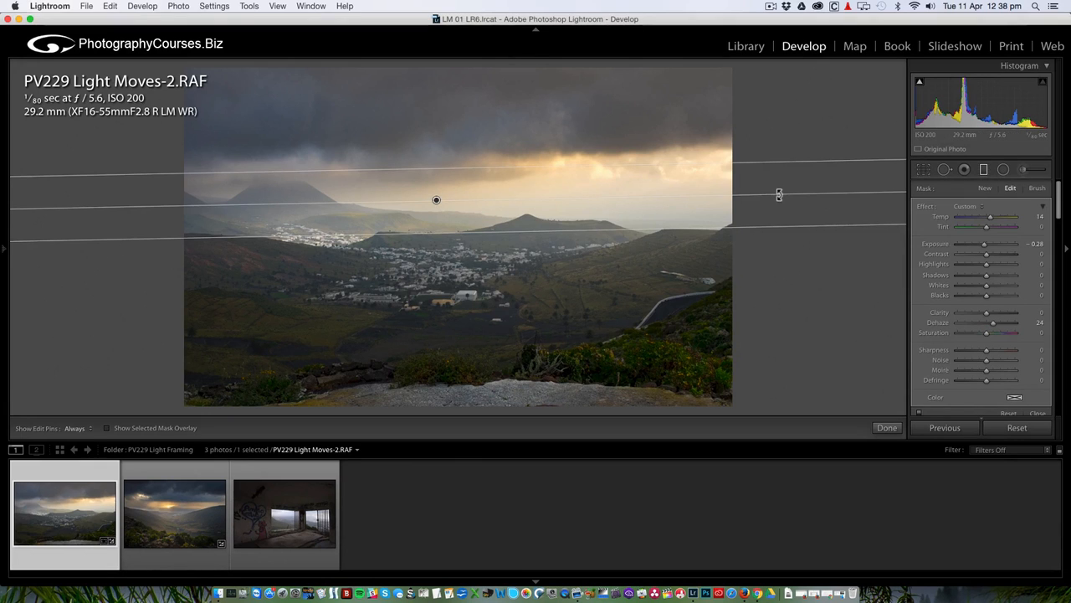
pyautogui.moveTo(777, 199); pyautogui.dragTo(778, 206)
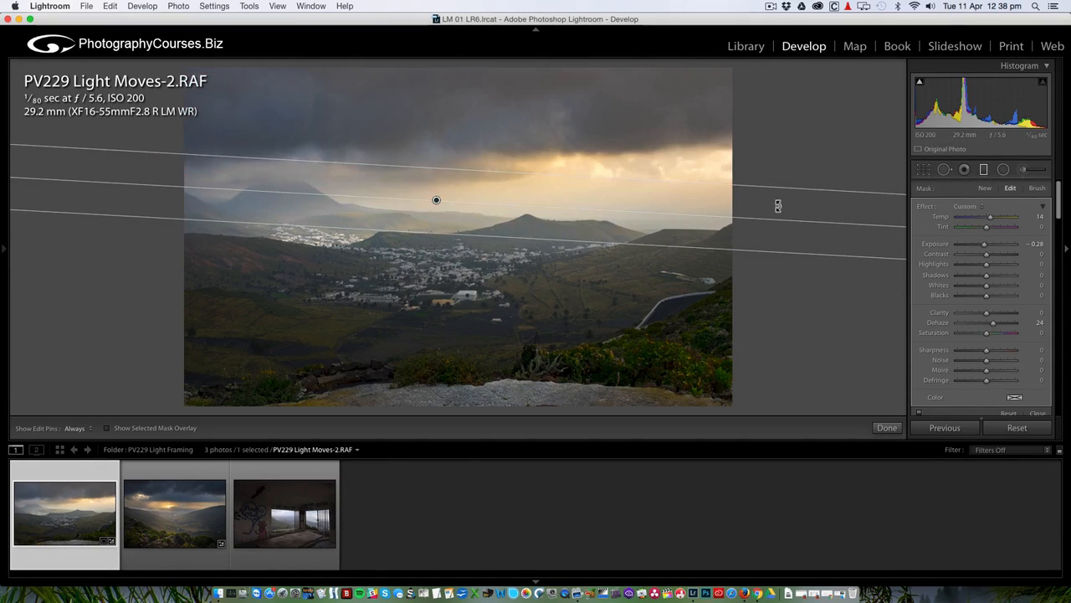
pyautogui.moveTo(435, 233); pyautogui.dragTo(437, 208)
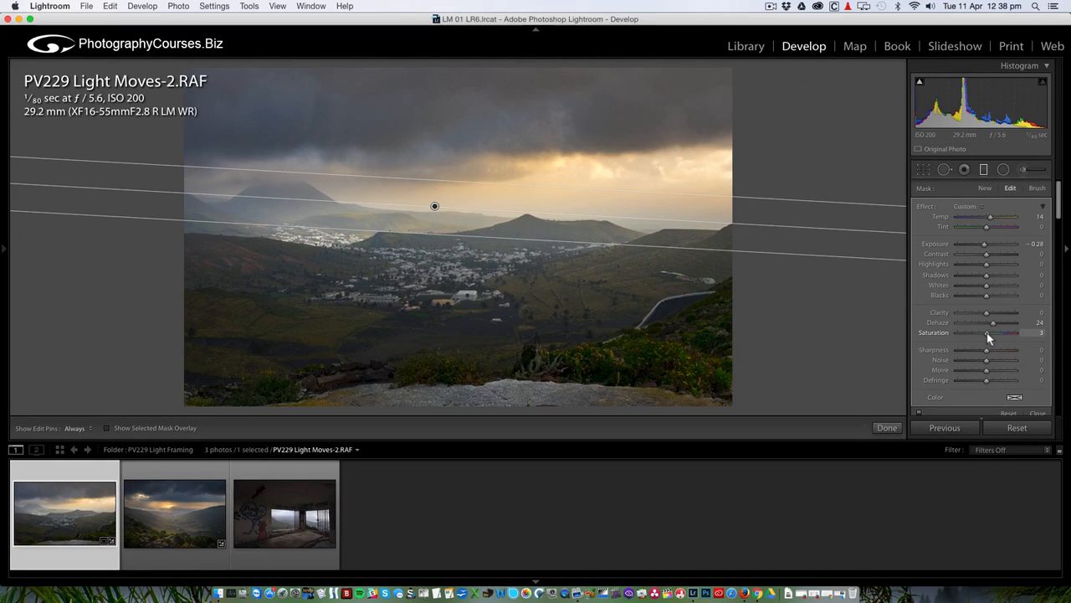
# Set the graduated filter's Saturation to 24 and nudge its Temp down to 13.
pyautogui.moveTo(988, 332); pyautogui.dragTo(1011, 337)
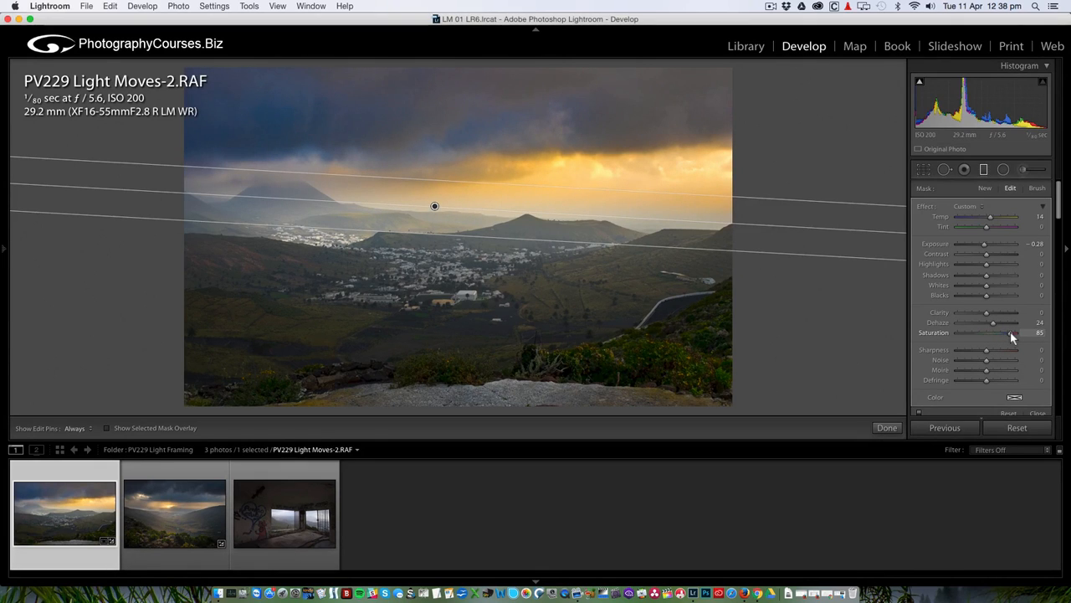
pyautogui.moveTo(1010, 332); pyautogui.dragTo(995, 338)
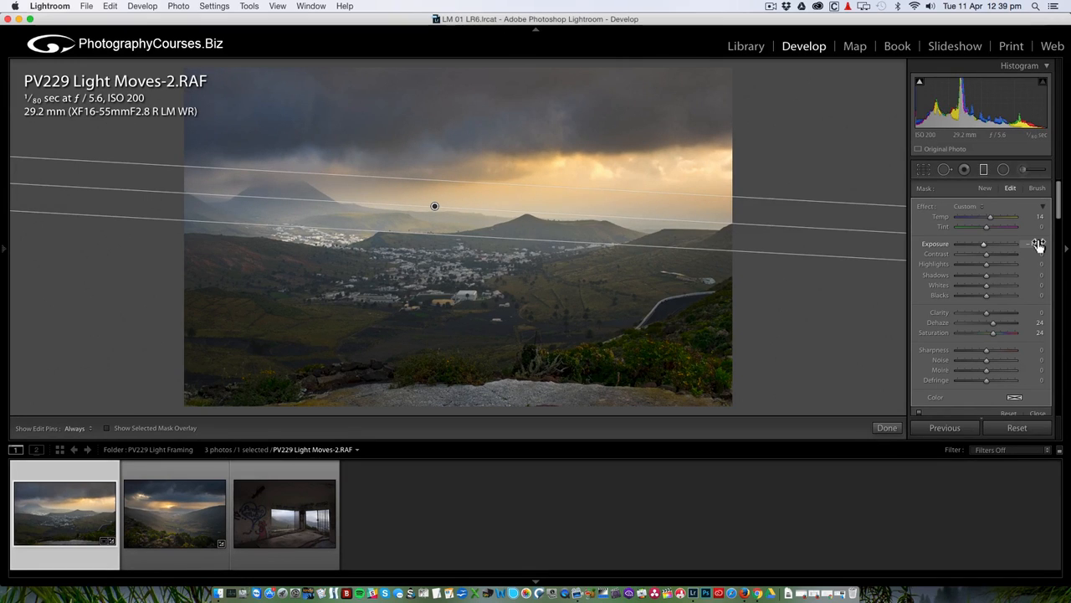
pyautogui.moveTo(1044, 219); pyautogui.dragTo(1040, 255)
pyautogui.click(985, 170)
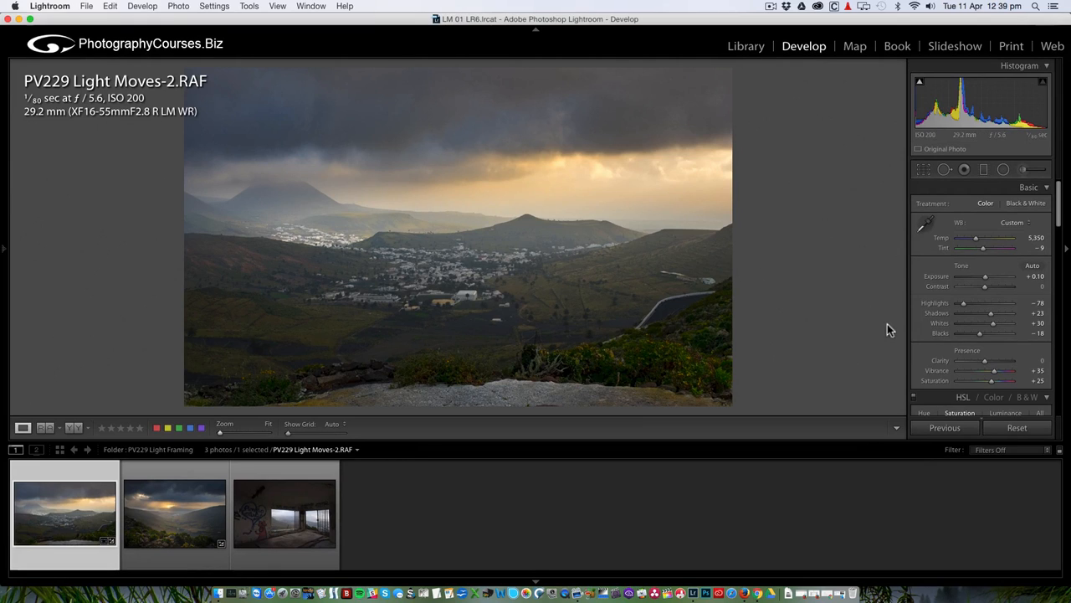
# Deepen global Blacks from -18 to -39 while checking black clipping on the slider.
pyautogui.press('Down')
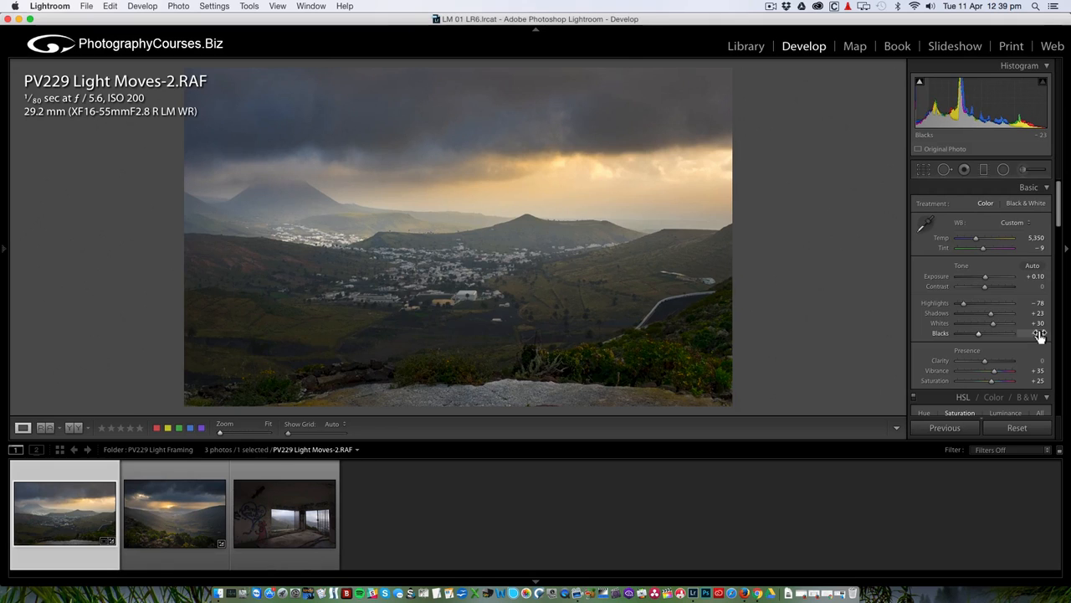
pyautogui.press('Down')
pyautogui.press('Down')
pyautogui.press('Down')
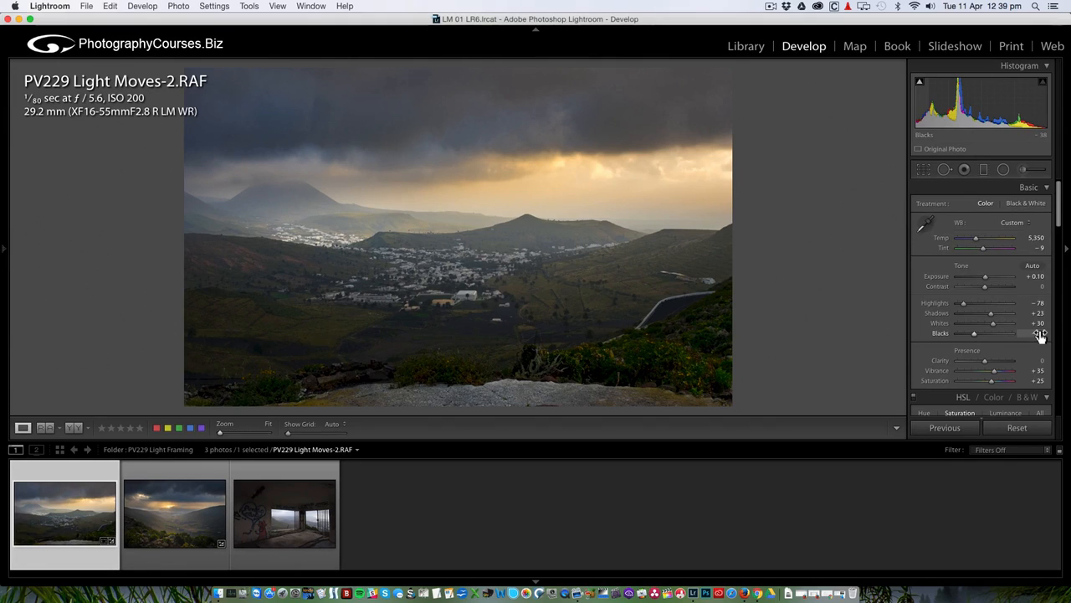
pyautogui.keyDown('alt'); pyautogui.click(974, 334); pyautogui.keyUp('alt')
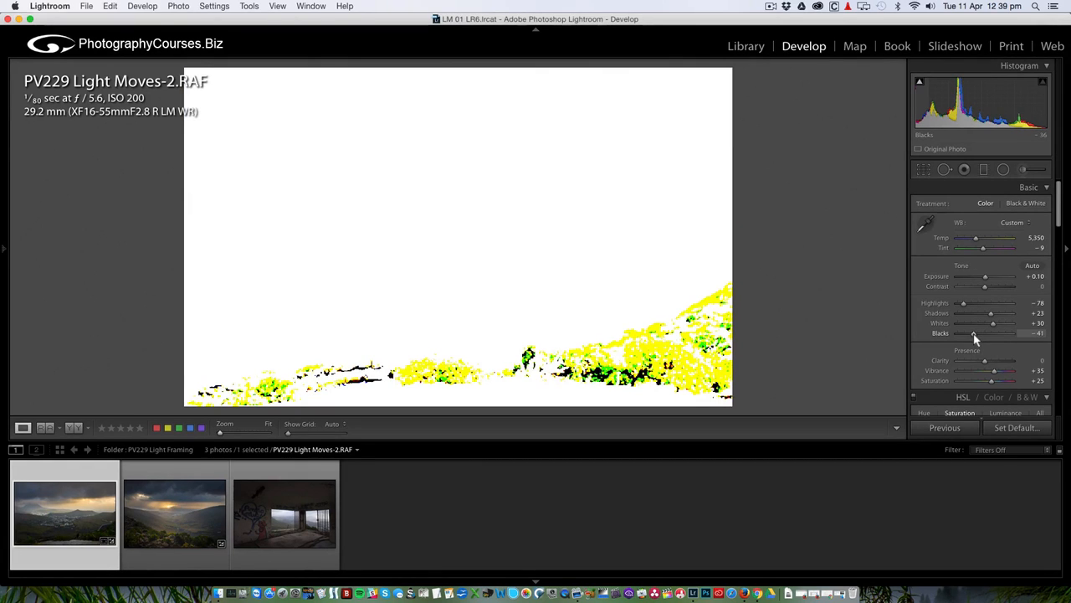
pyautogui.moveTo(974, 334); pyautogui.dragTo(976, 333)
pyautogui.keyDown('alt'); pyautogui.click(974, 334); pyautogui.keyUp('alt')
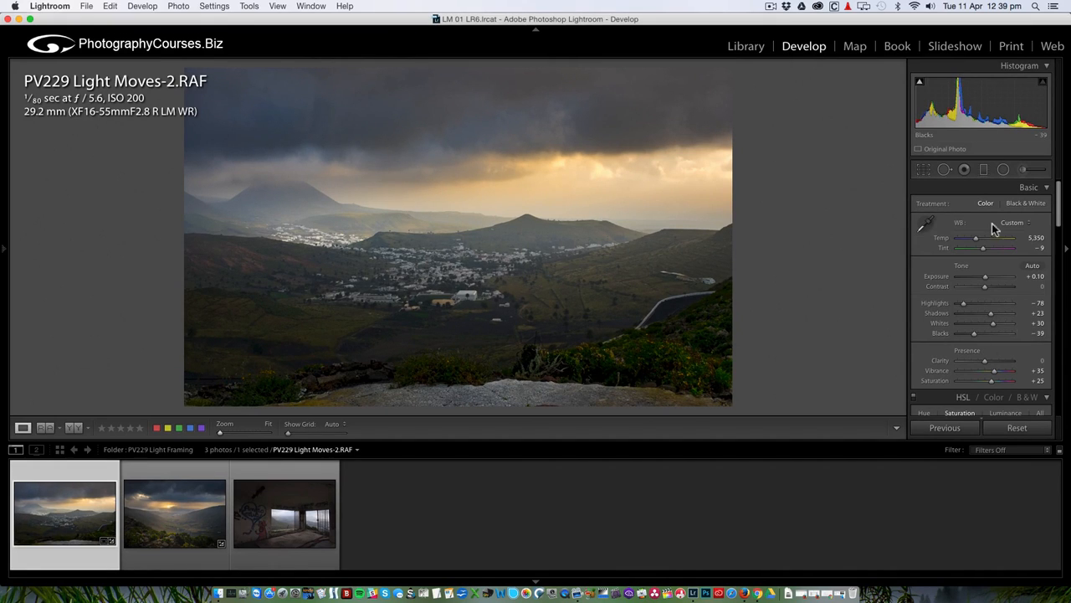
pyautogui.click(1004, 170)
pyautogui.click(1005, 171)
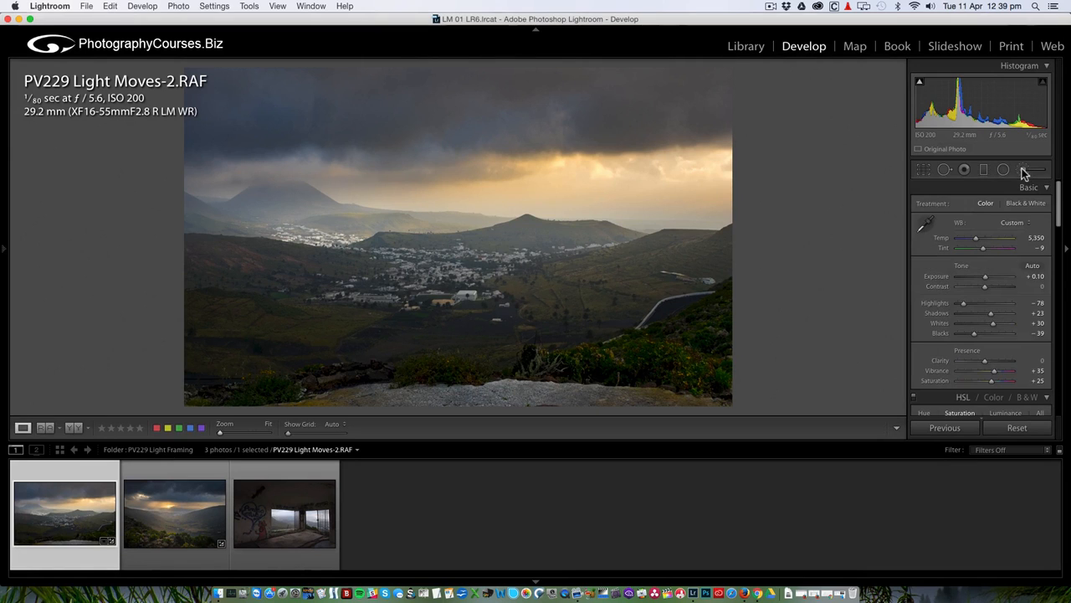
# Select the lower-left brush pin and raise its Shadows to 15.
pyautogui.click(1024, 171)
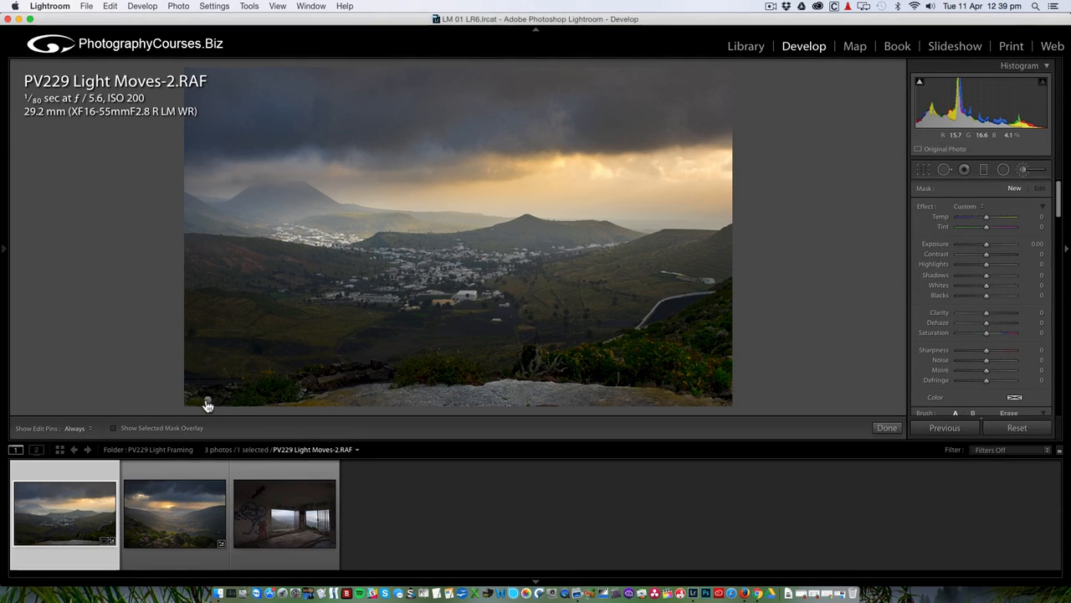
pyautogui.click(208, 402)
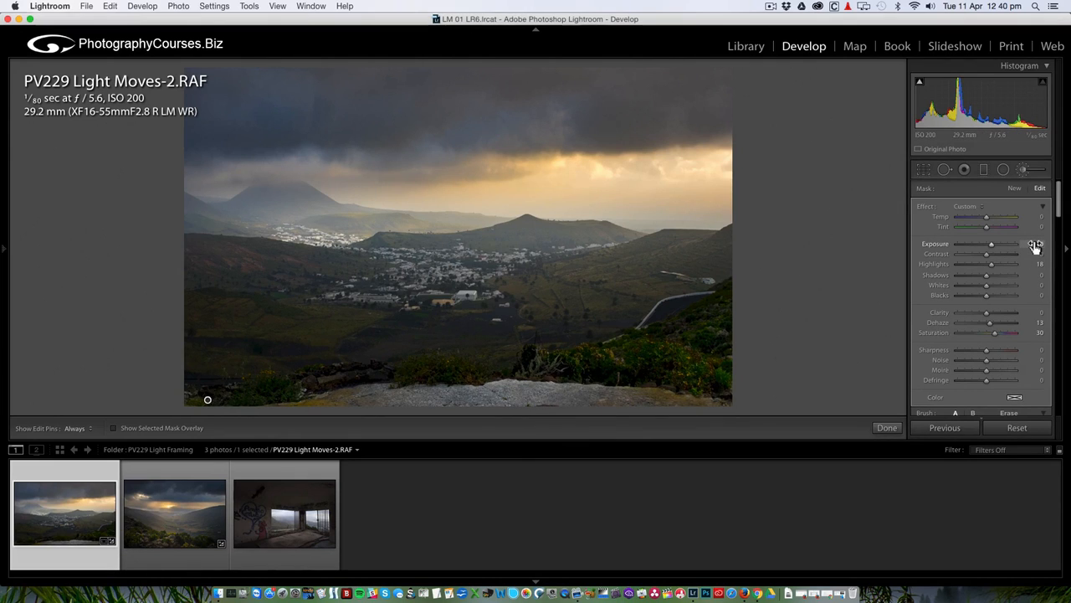
pyautogui.moveTo(987, 276); pyautogui.dragTo(990, 275)
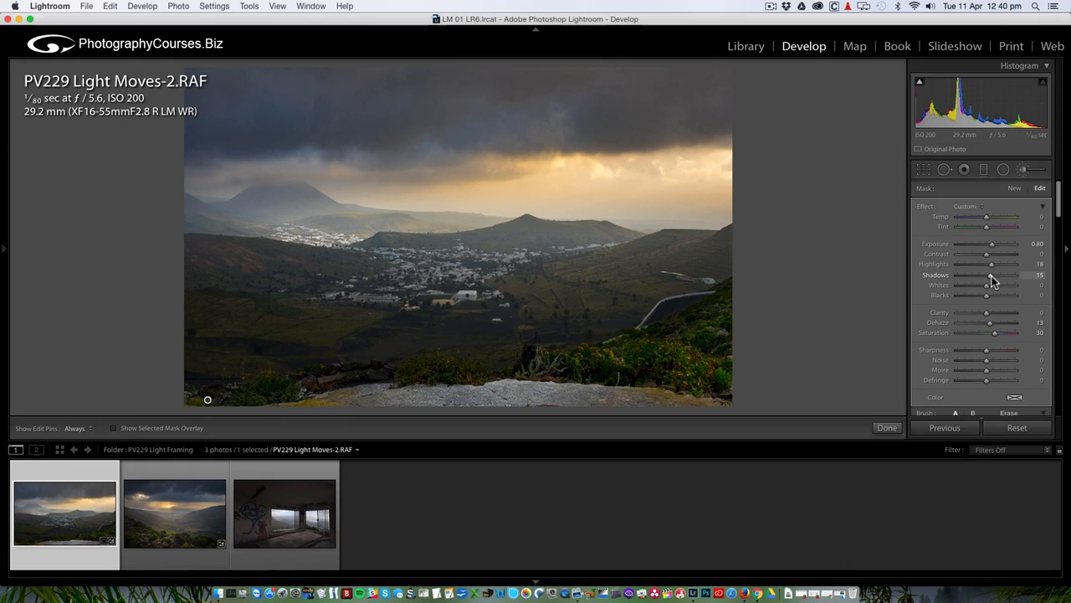
pyautogui.click(1025, 172)
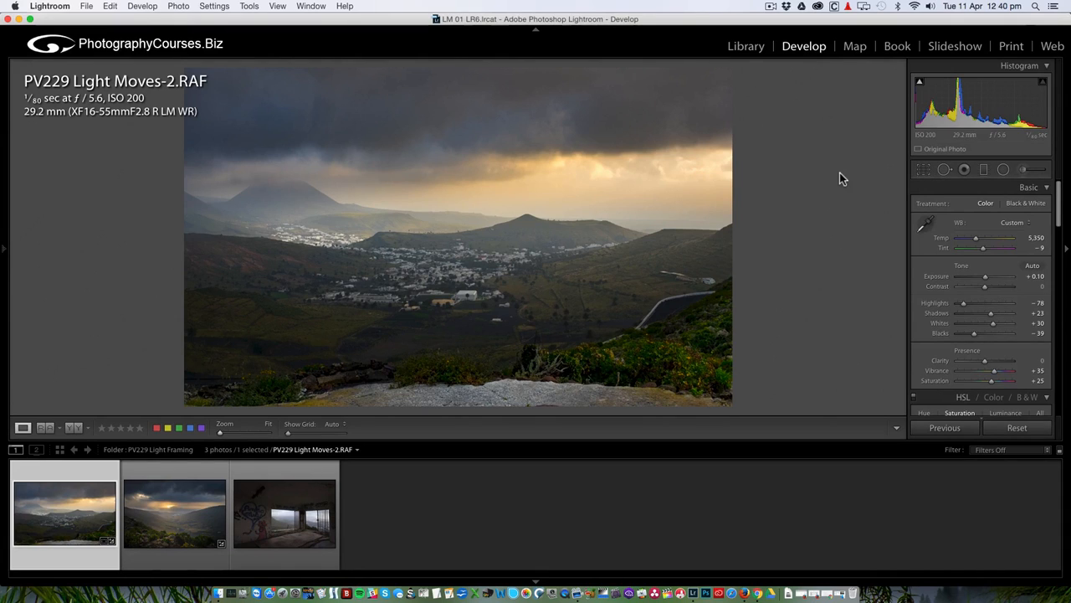
# Place a radial filter over the left village and duplicate it onto the slopes right of centre.
pyautogui.click(1003, 169)
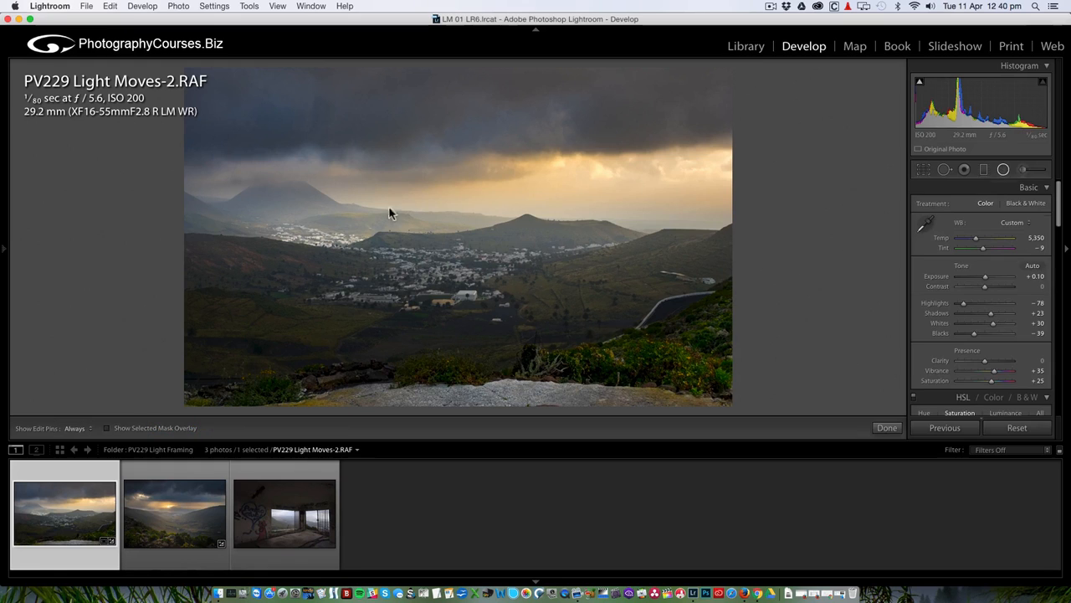
pyautogui.click(335, 227)
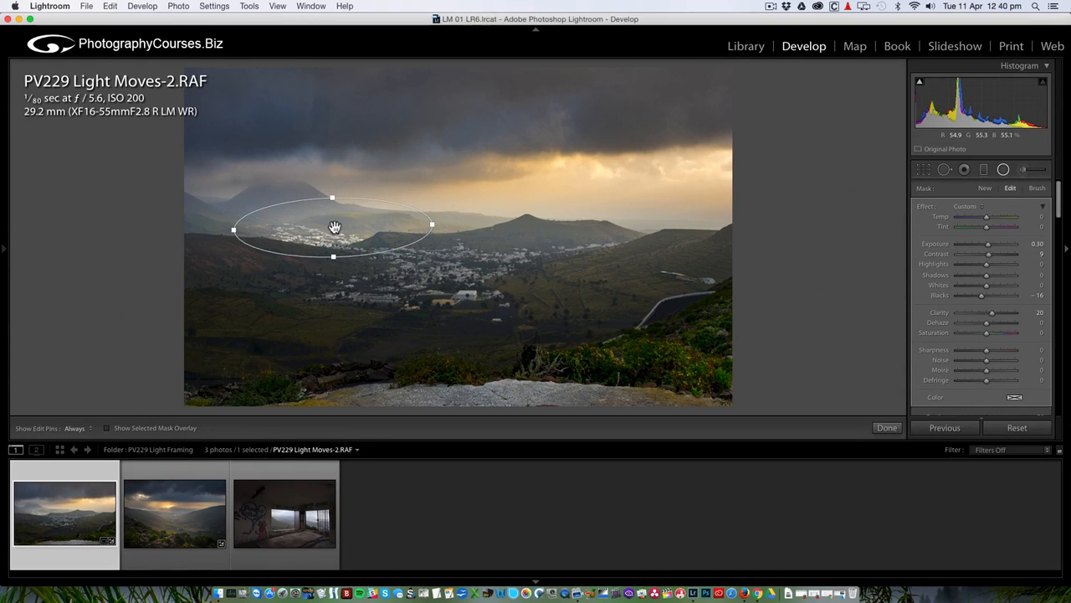
pyautogui.rightClick(333, 226)
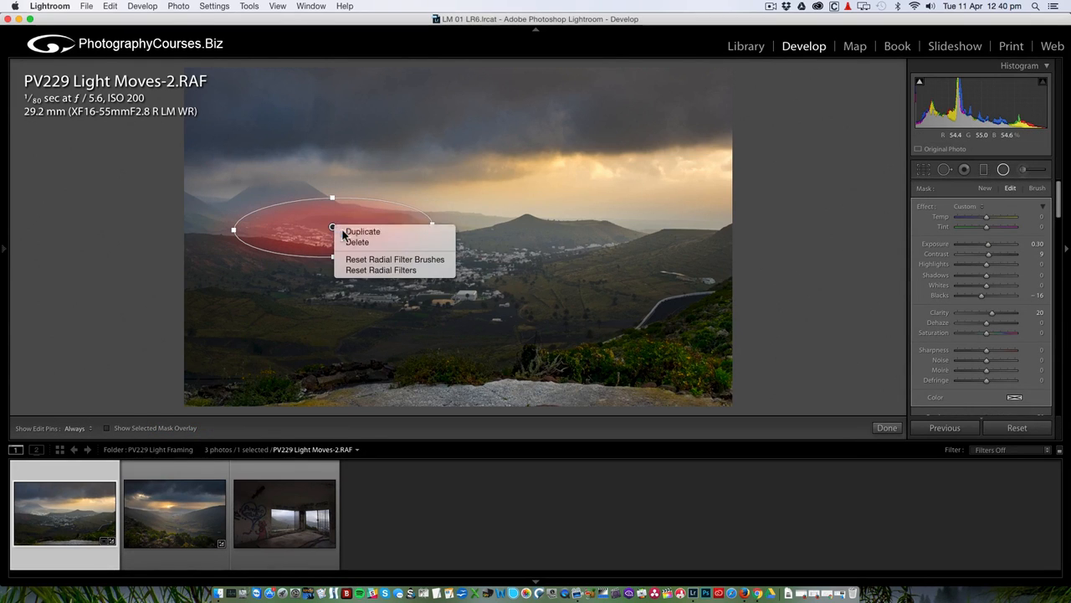
pyautogui.click(360, 232)
pyautogui.moveTo(337, 231); pyautogui.dragTo(569, 277)
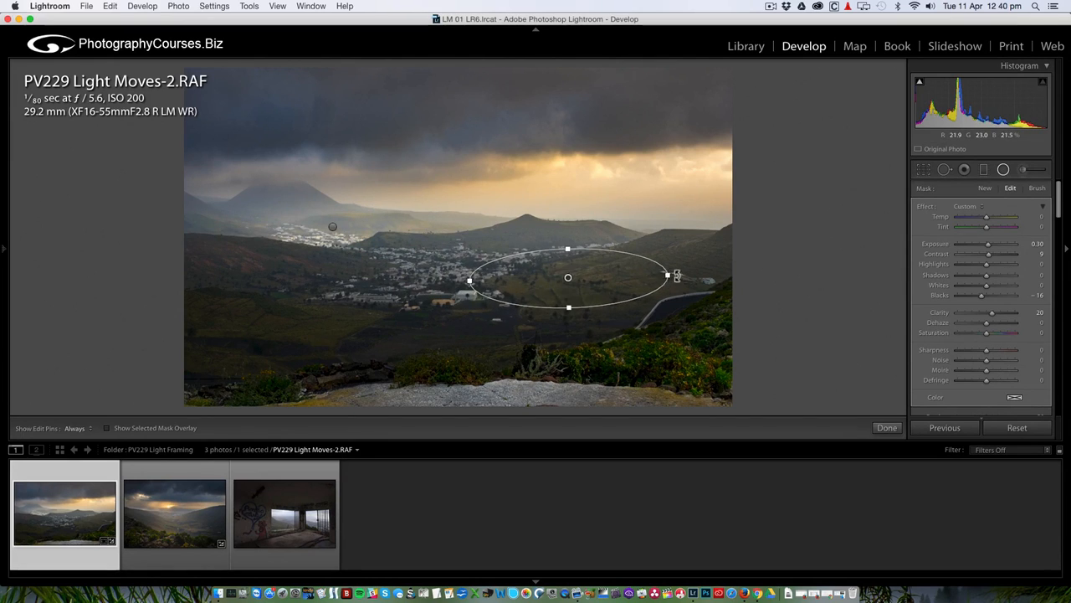
# Reshape the copied ellipse smaller and give it Exposure 0.50 and Contrast 11.
pyautogui.moveTo(676, 276); pyautogui.dragTo(625, 277)
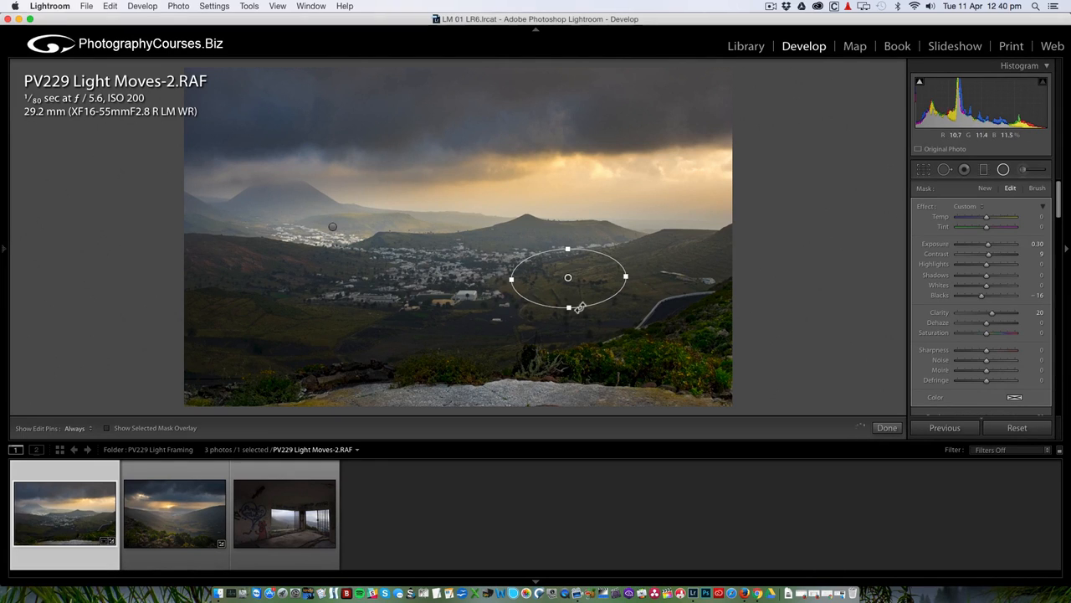
pyautogui.moveTo(569, 306); pyautogui.dragTo(569, 316)
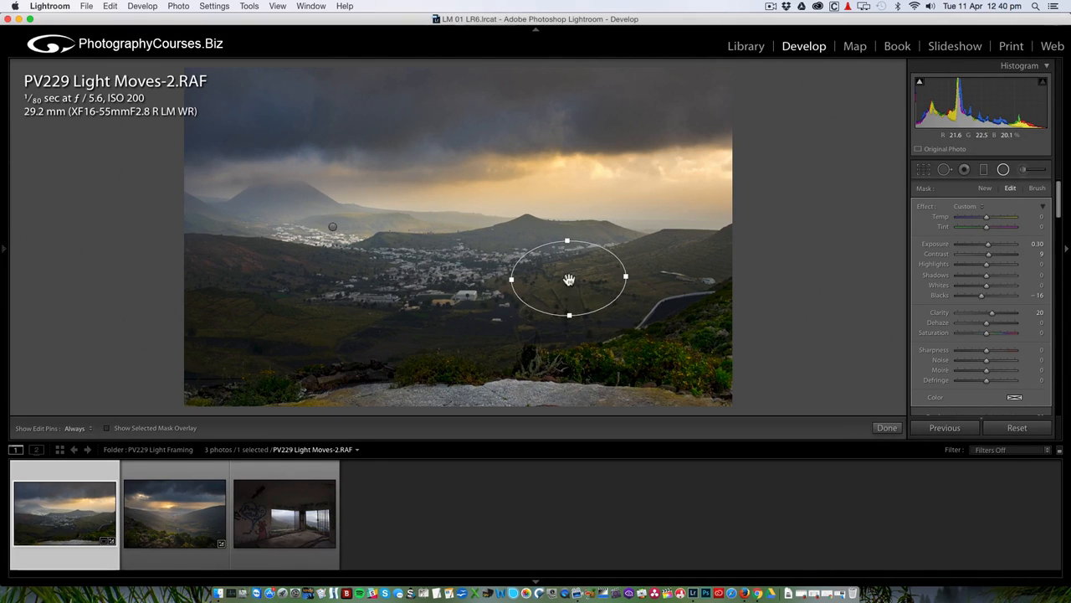
pyautogui.moveTo(568, 278); pyautogui.dragTo(561, 277)
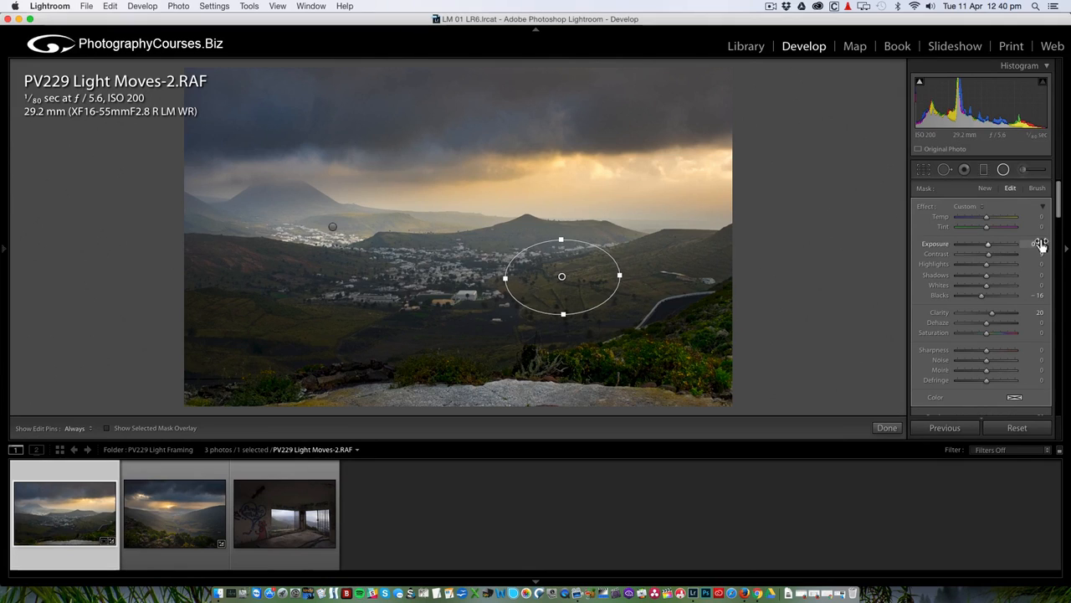
pyautogui.moveTo(1040, 244); pyautogui.dragTo(1041, 244)
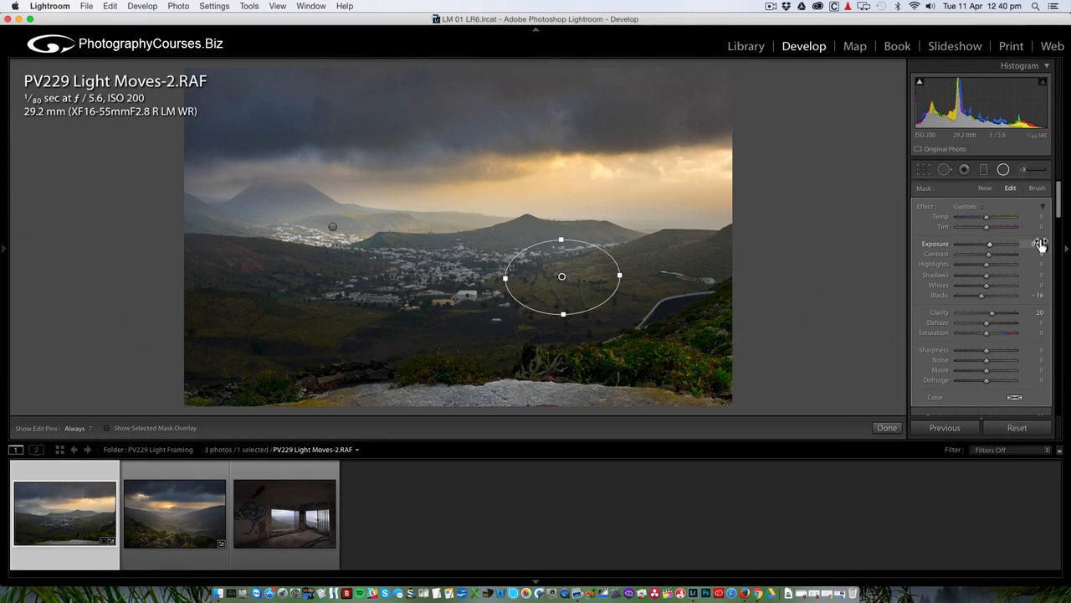
pyautogui.moveTo(989, 254); pyautogui.dragTo(990, 255)
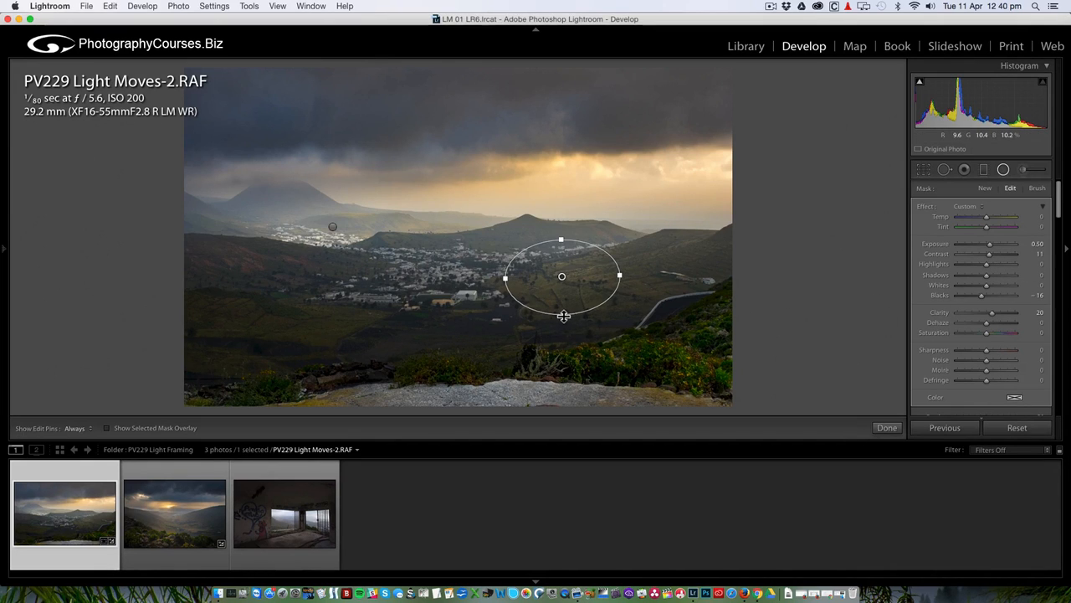
pyautogui.moveTo(564, 317); pyautogui.dragTo(561, 331)
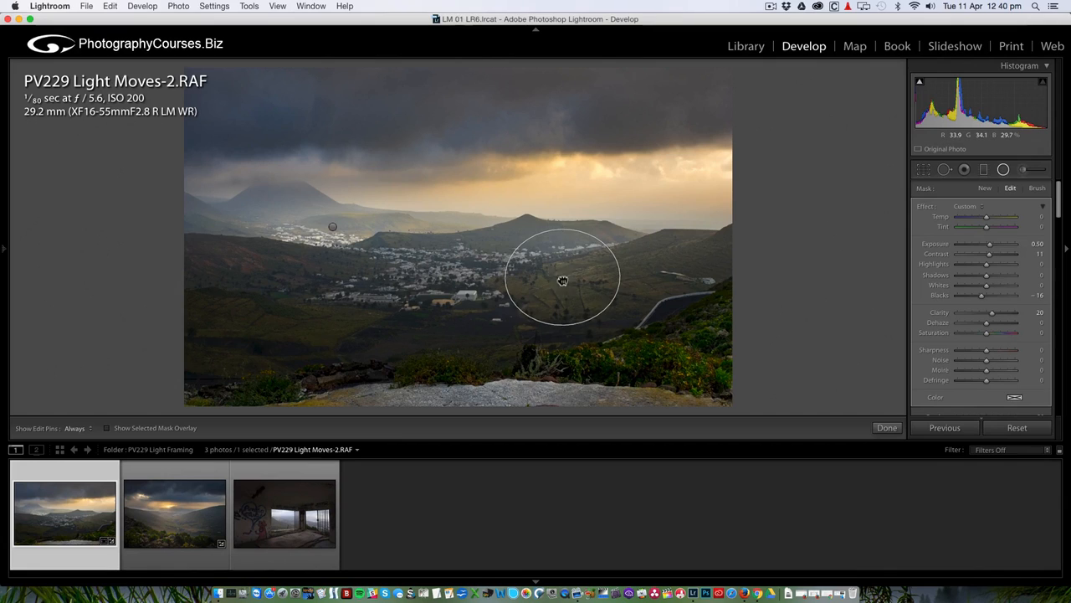
pyautogui.moveTo(505, 284); pyautogui.dragTo(513, 284)
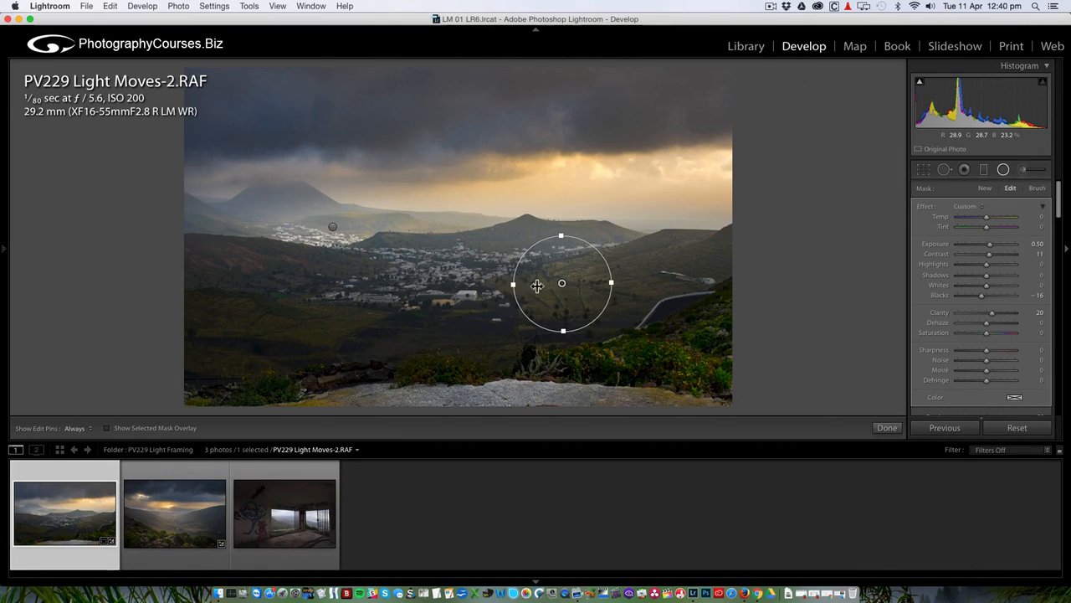
# Finish the radial filters, briefly compare before and after, and scroll to the Effects panel.
pyautogui.click(1004, 170)
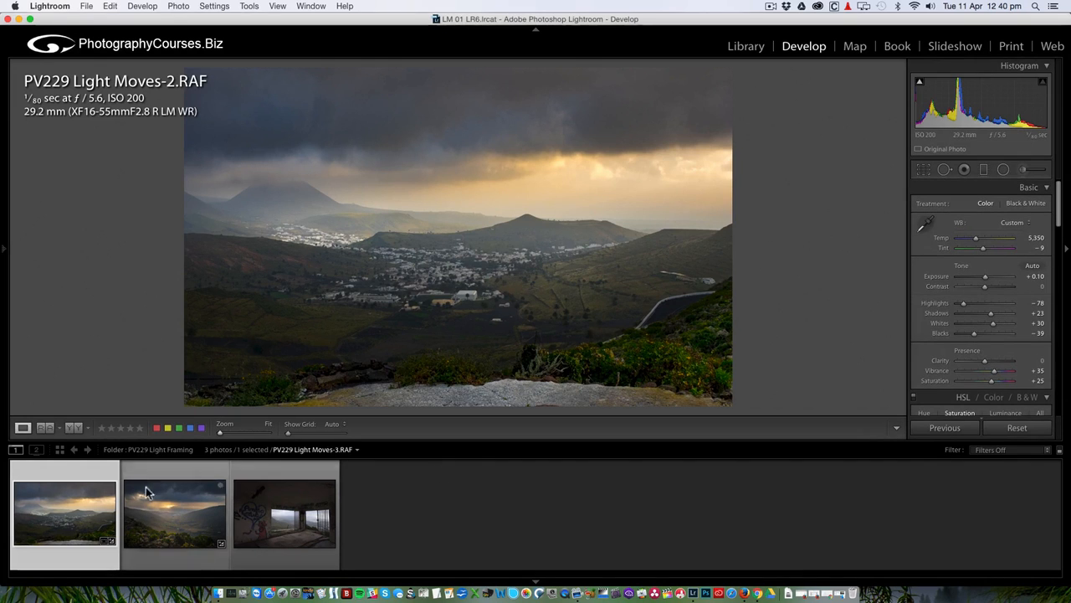
pyautogui.click(73, 428)
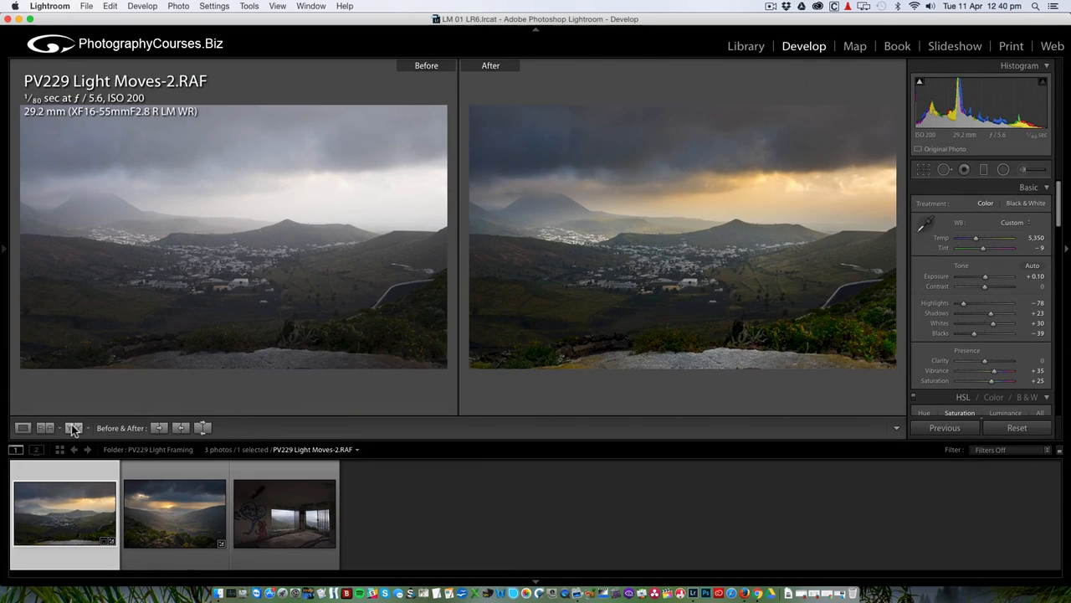
pyautogui.click(23, 428)
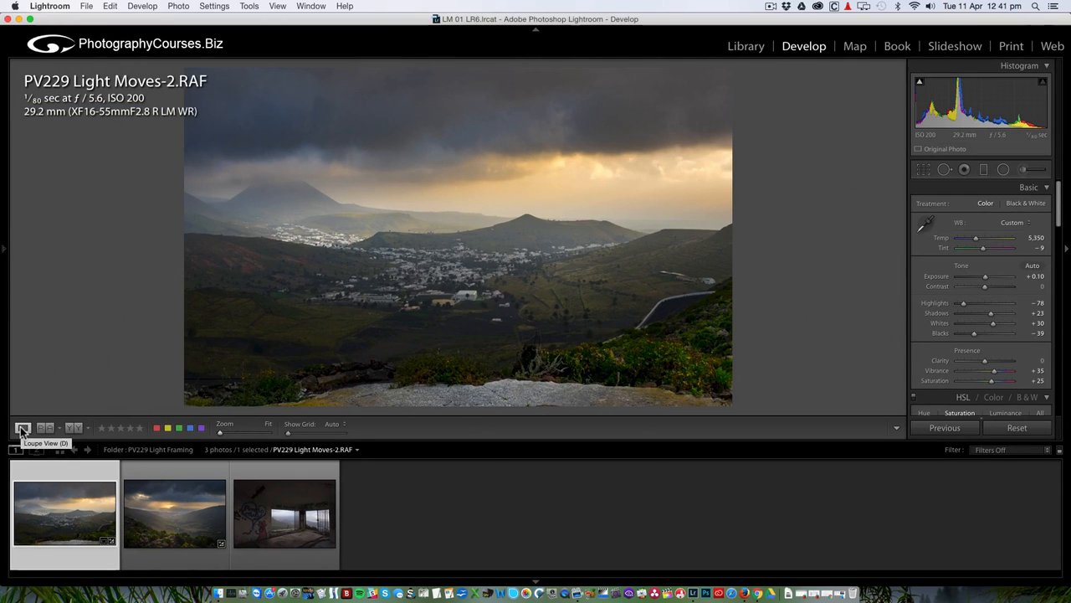
pyautogui.scroll(-1, 1014, 315)
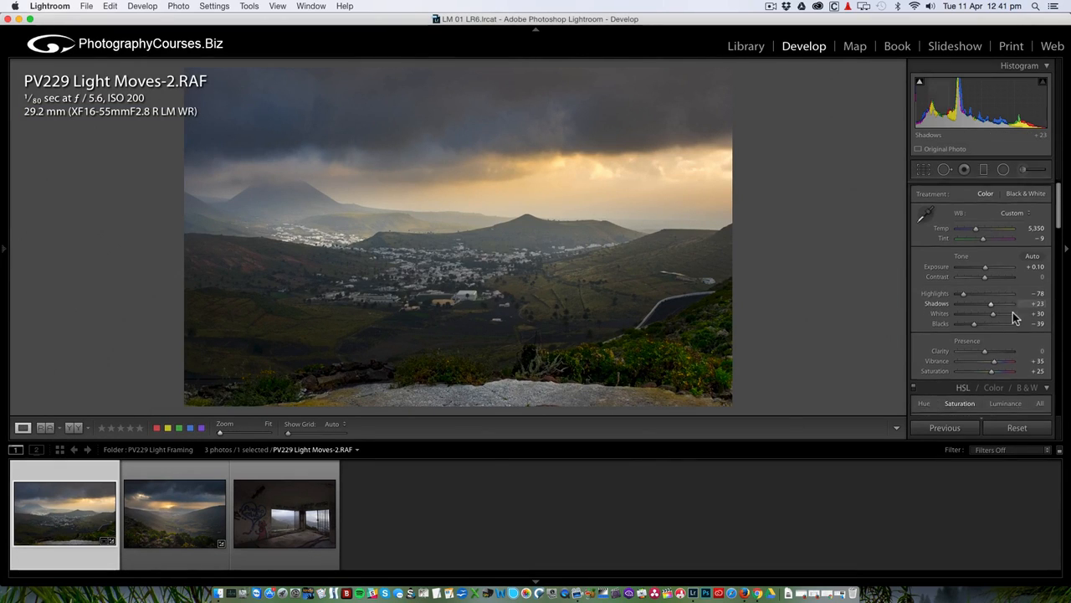
pyautogui.scroll(-15, 1012, 314)
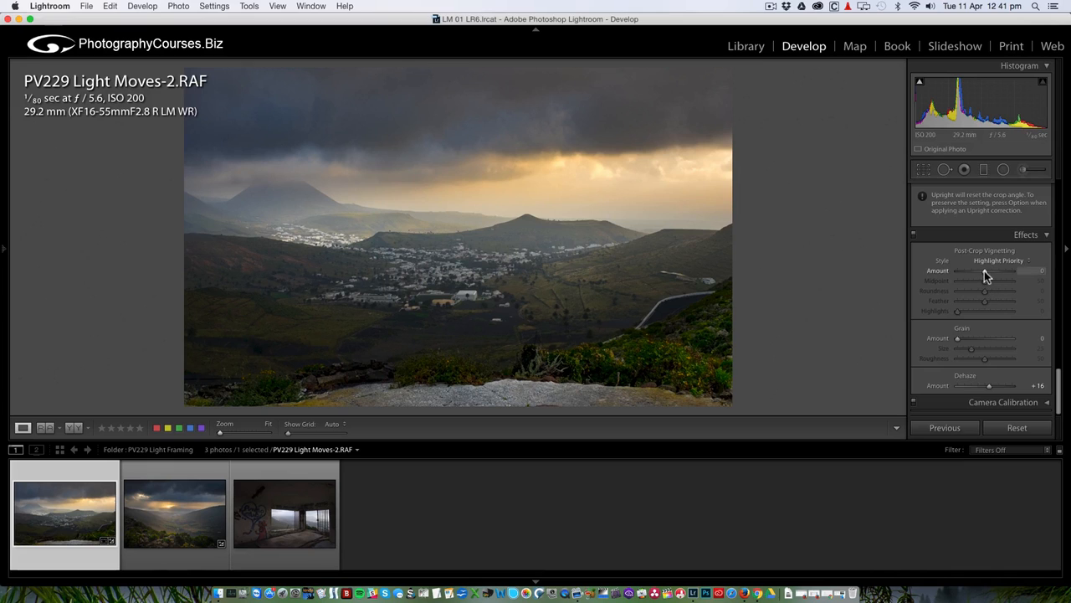
# Darken the corners with a stronger post-crop vignette, then compare with the original.
pyautogui.moveTo(985, 270); pyautogui.dragTo(983, 272)
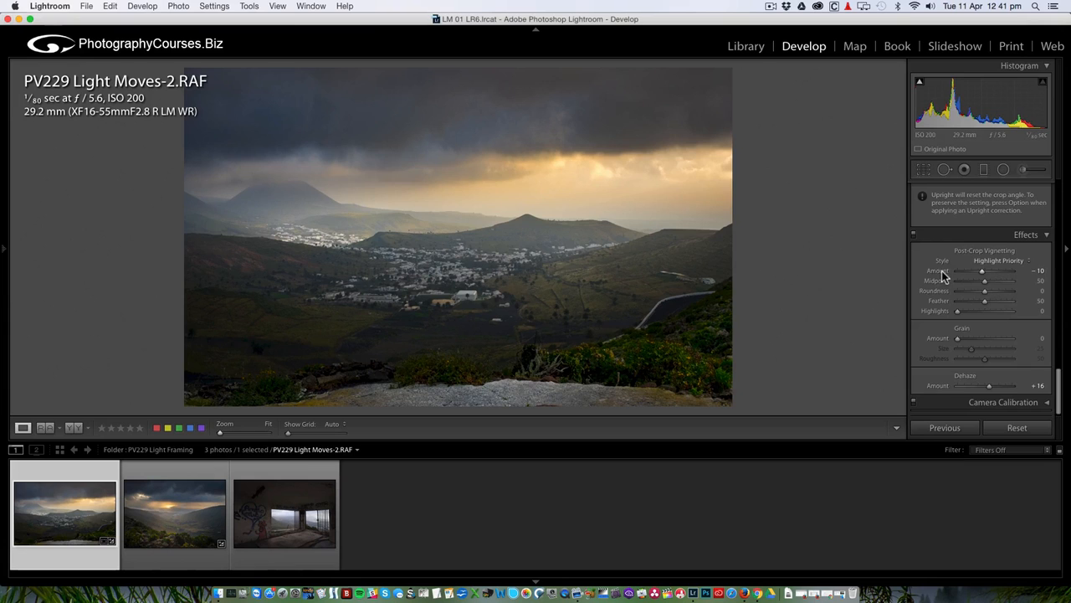
pyautogui.doubleClick(942, 272)
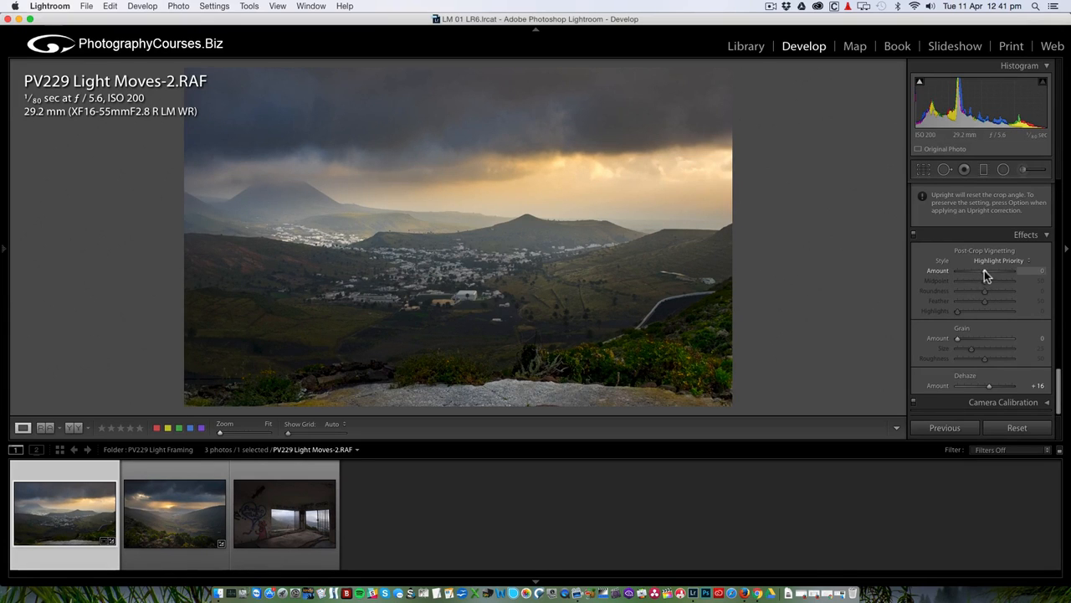
pyautogui.moveTo(984, 271)
pyautogui.mouseDown()
pyautogui.moveTo(966, 271)
pyautogui.moveTo(1034, 272)
pyautogui.moveTo(982, 272)
pyautogui.mouseUp()
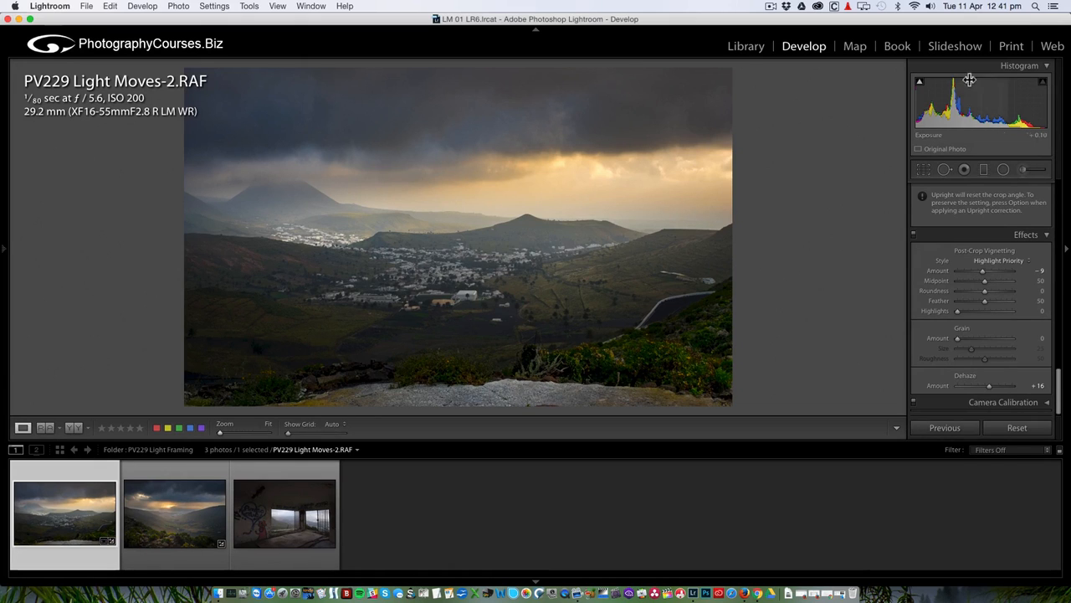
pyautogui.click(74, 427)
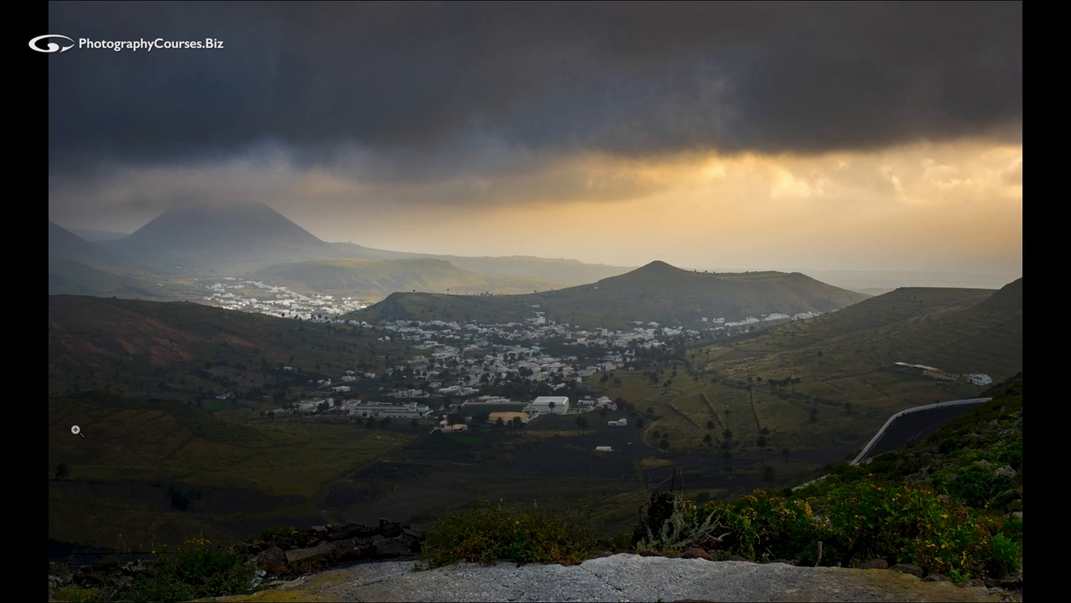
# Leave full screen and inspect the village detail at 100% in the Detail panel.
pyautogui.press('f')
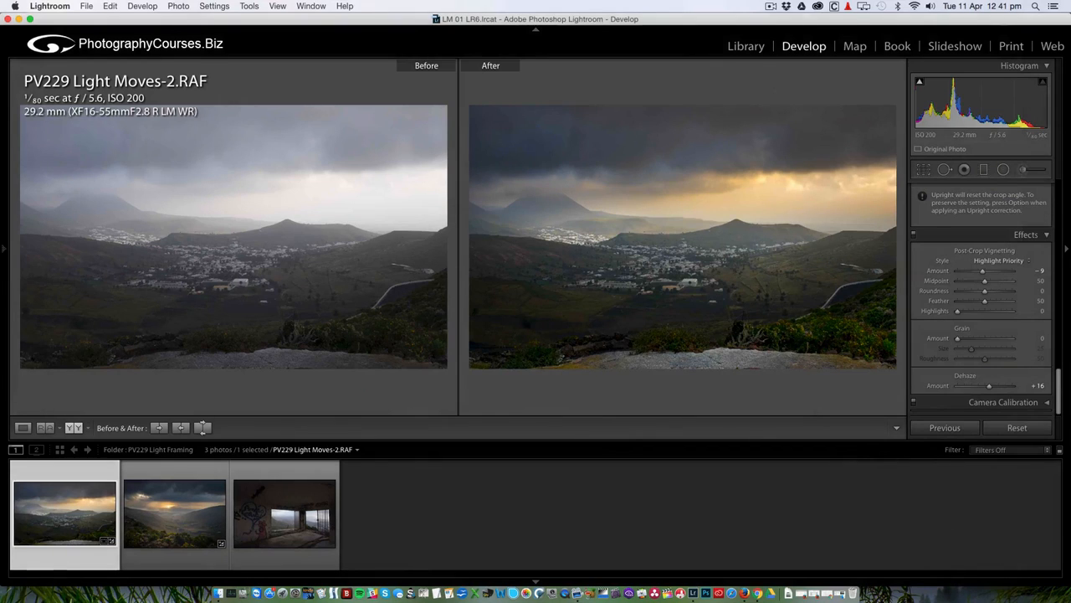
pyautogui.click(22, 427)
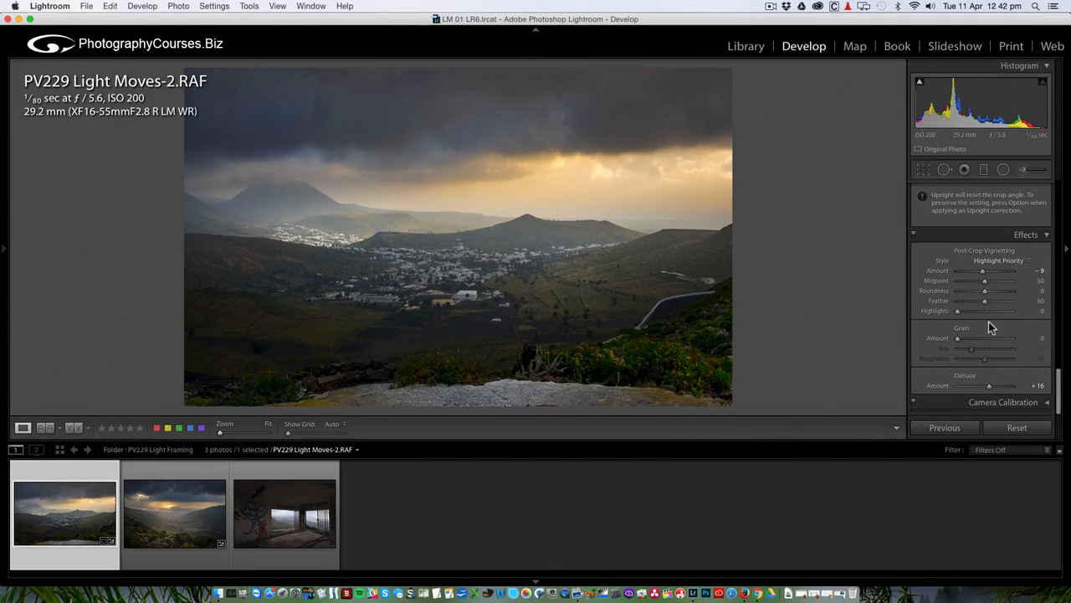
pyautogui.scroll(5, 989, 322)
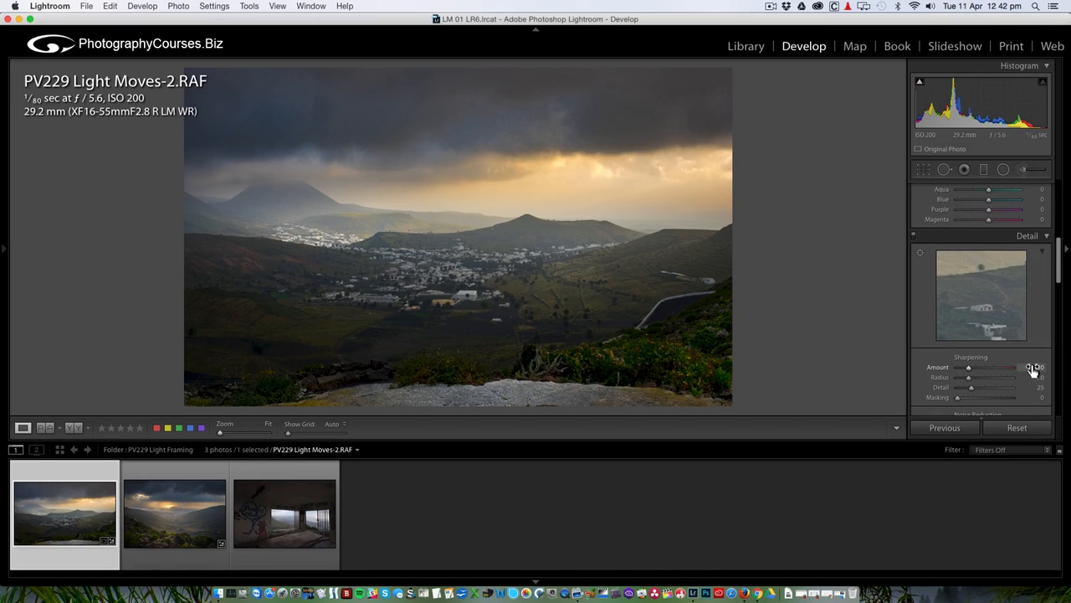
pyautogui.click(452, 292)
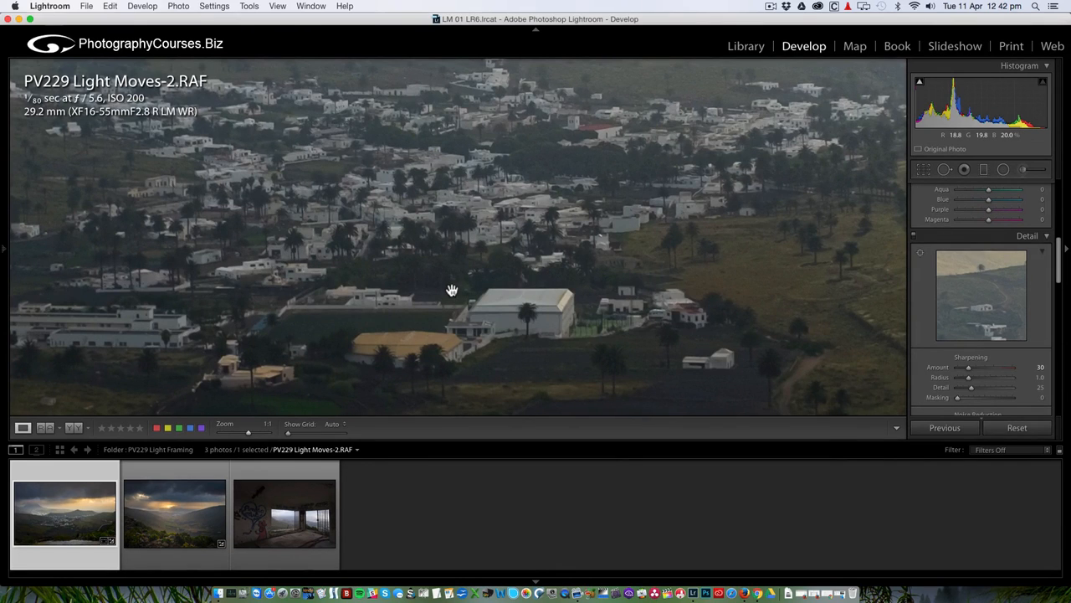
pyautogui.click(452, 290)
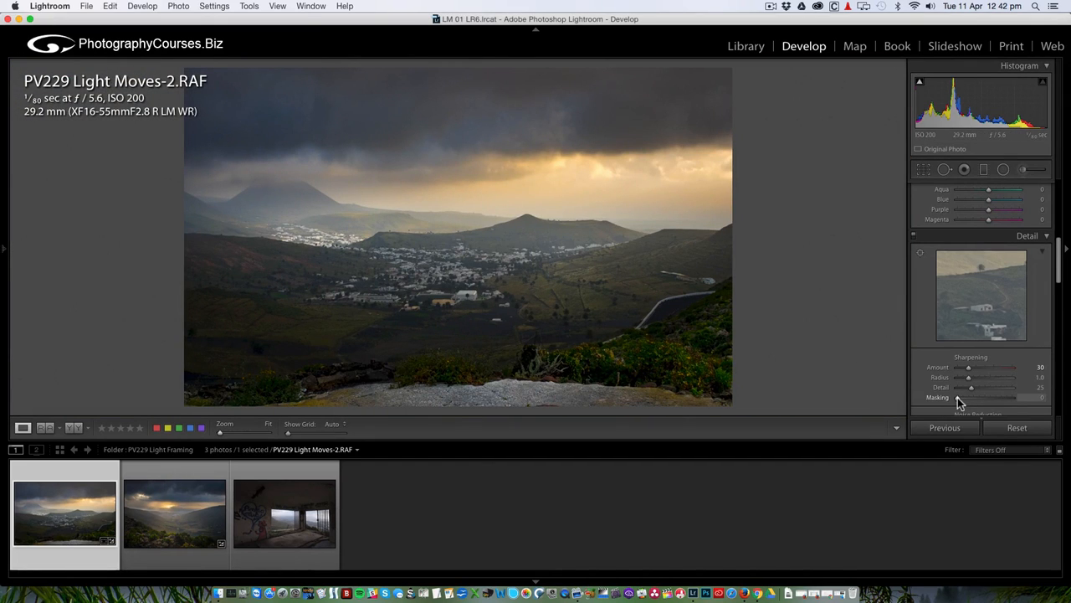
# Set sharpening Masking to 35 while previewing the mask.
pyautogui.press('alt')
pyautogui.moveTo(958, 398)
pyautogui.mouseDown()
pyautogui.moveTo(1009, 400)
pyautogui.moveTo(956, 402)
pyautogui.moveTo(978, 402)
pyautogui.mouseUp()
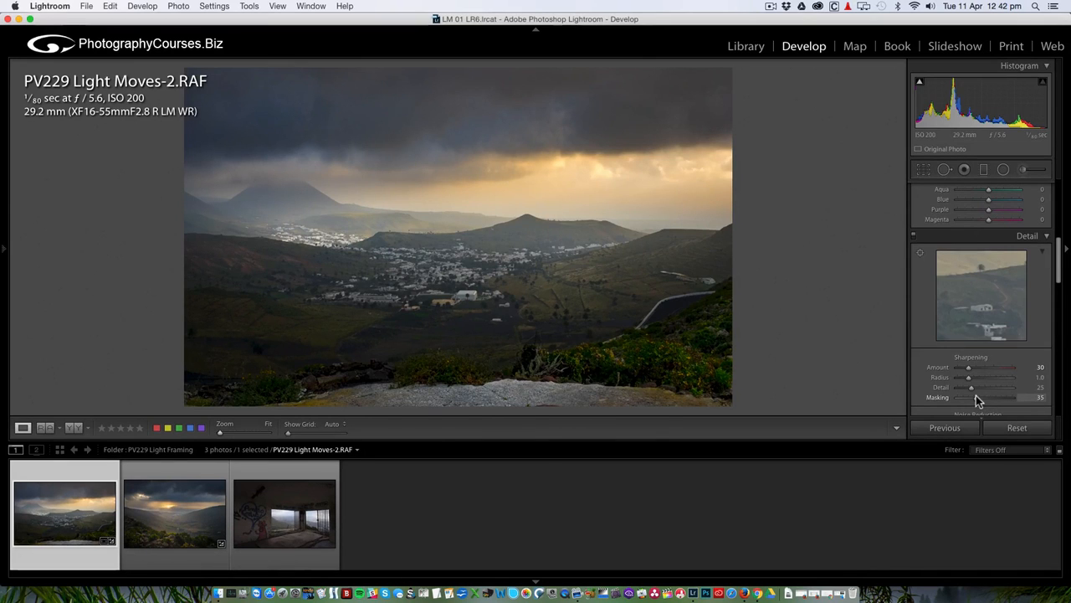
pyautogui.scroll(10, 976, 395)
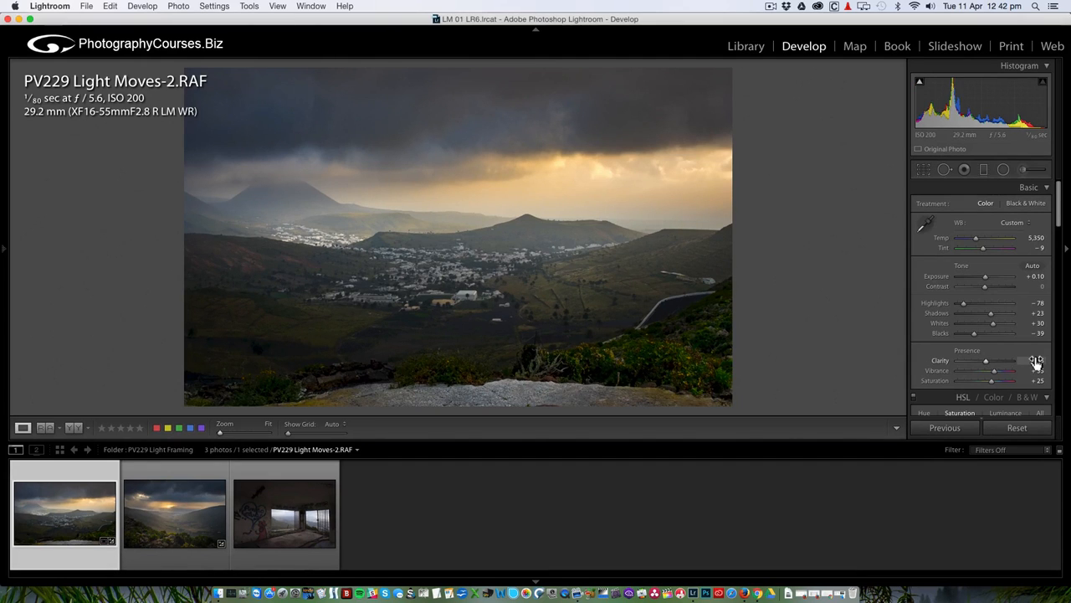
# Set the valley photo's Clarity to +15, preview it full screen, then switch to the graffiti room photo.
pyautogui.hotkey('shift', 'Up')
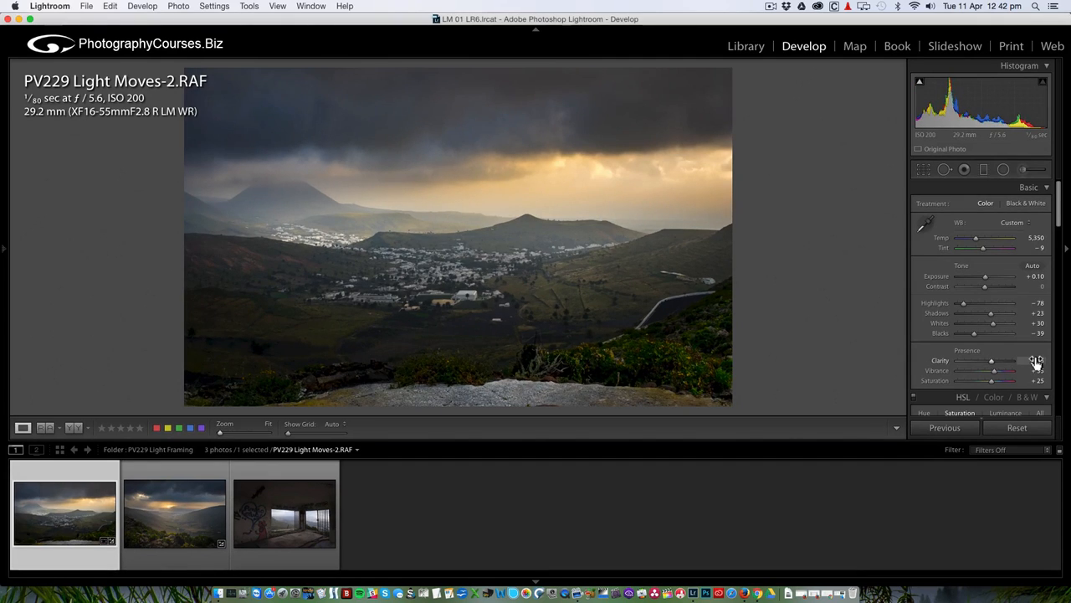
pyautogui.moveTo(1036, 362); pyautogui.dragTo(1029, 362)
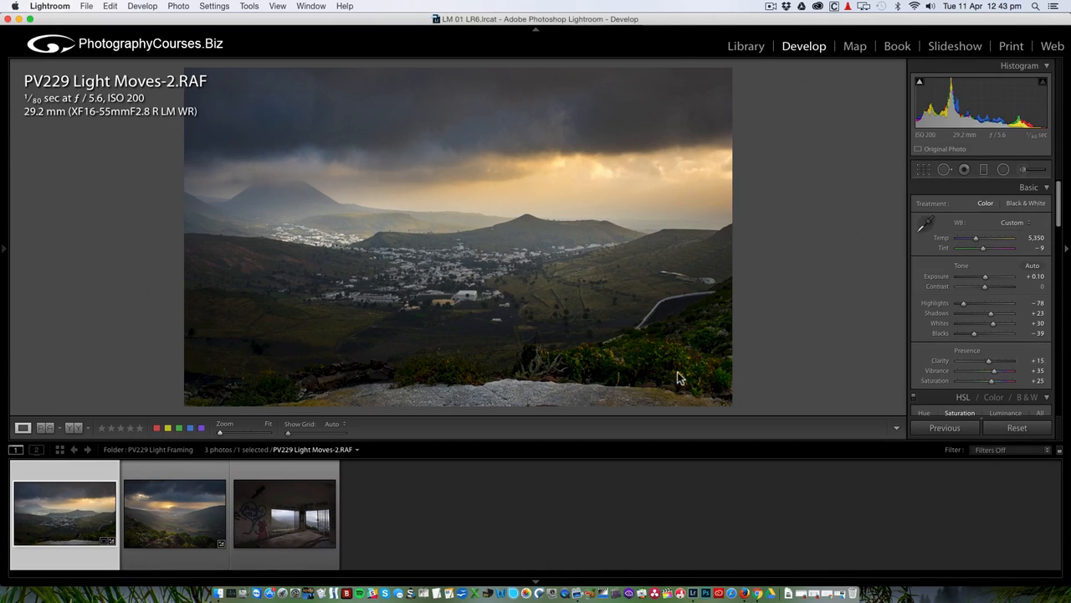
pyautogui.press('f')
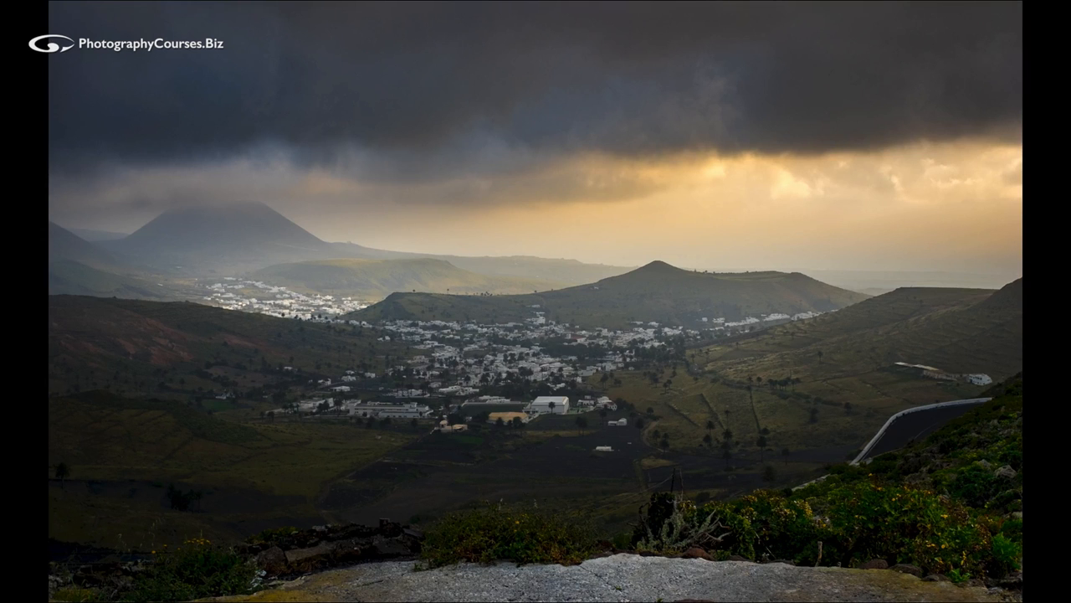
pyautogui.press('f')
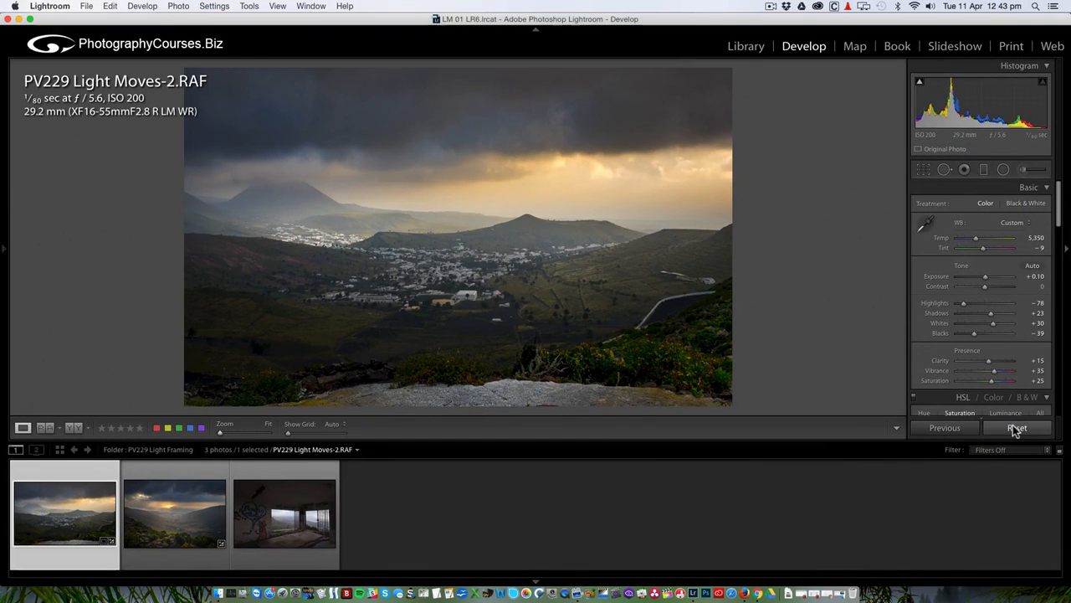
pyautogui.click(287, 510)
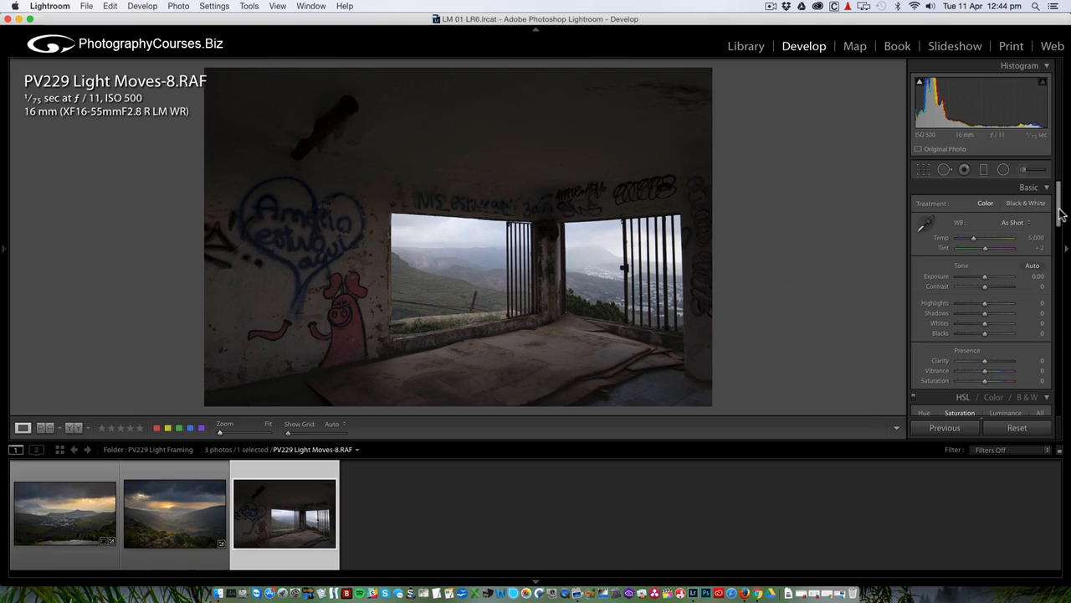
# Raise Exposure to +1.25 and set Transform Vertical to -8 with Constrain Crop on.
pyautogui.moveTo(987, 281); pyautogui.dragTo(992, 277)
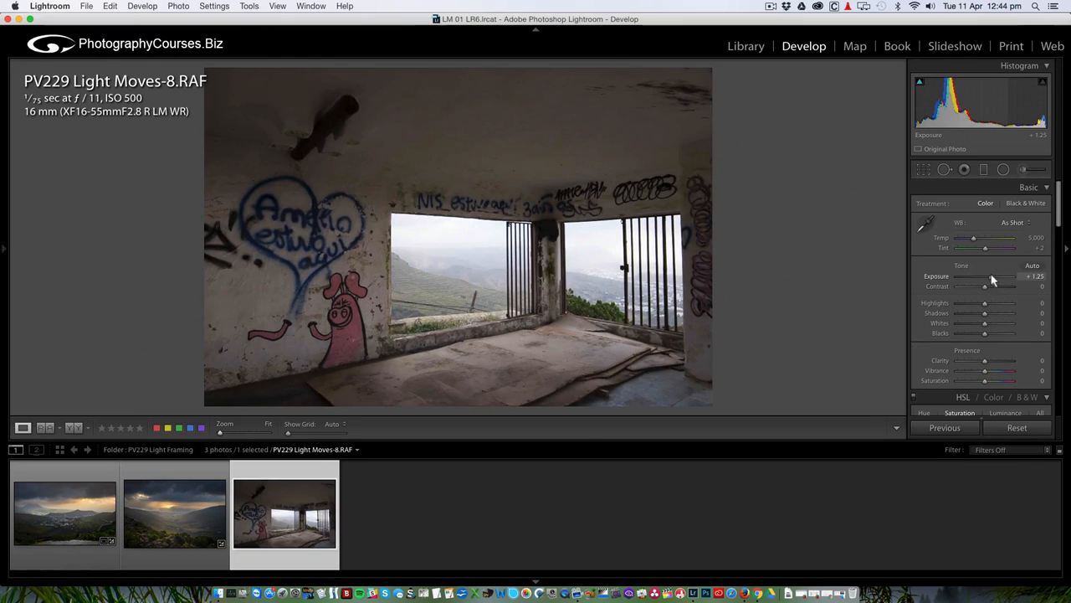
pyautogui.moveTo(1053, 216); pyautogui.dragTo(1053, 357)
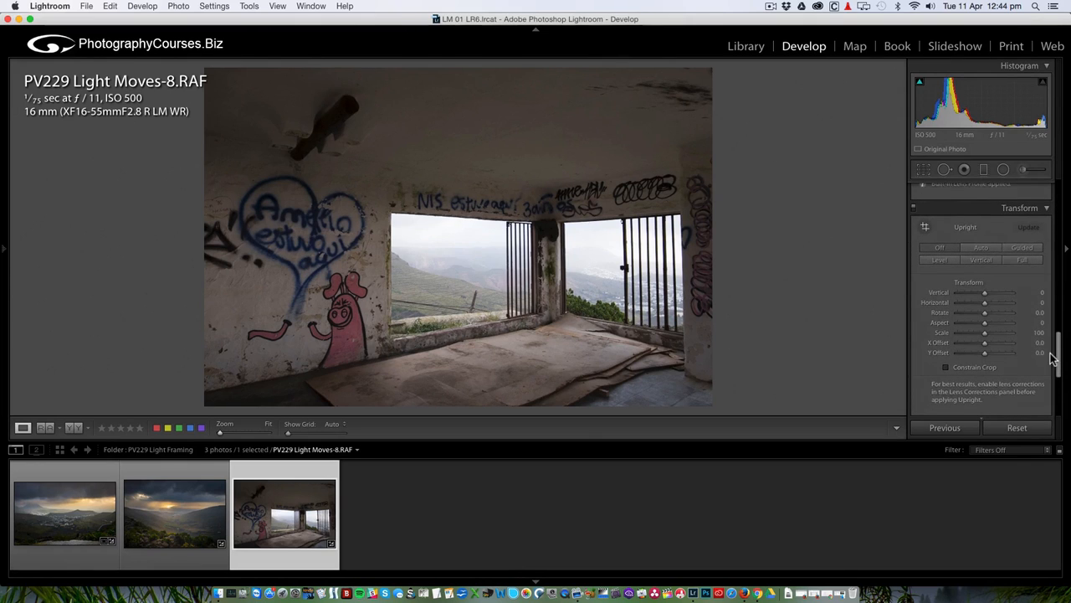
pyautogui.click(985, 294)
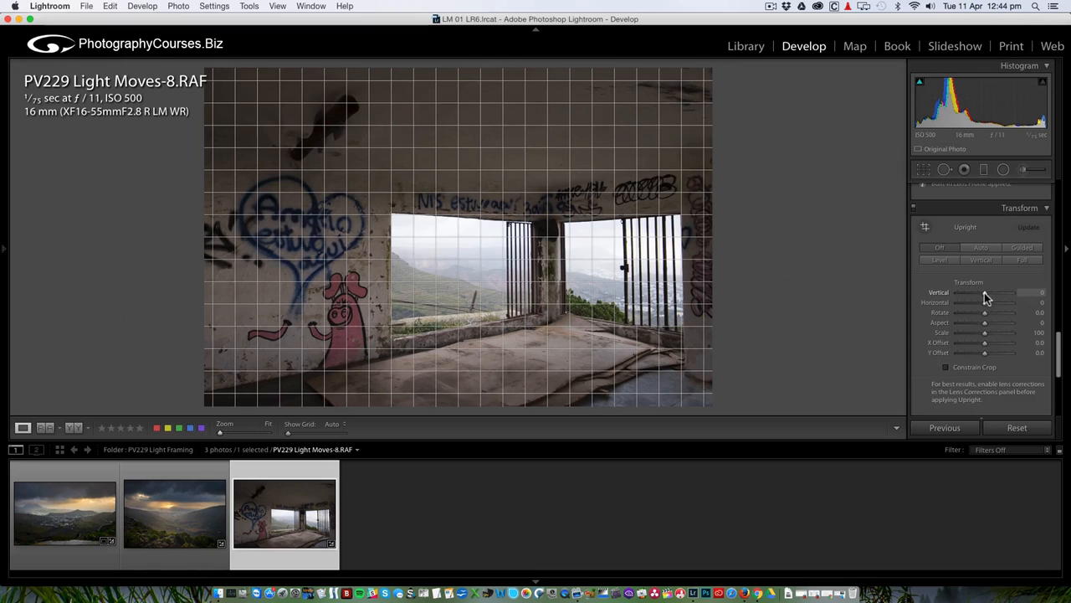
pyautogui.moveTo(986, 297); pyautogui.dragTo(984, 297)
pyautogui.click(946, 368)
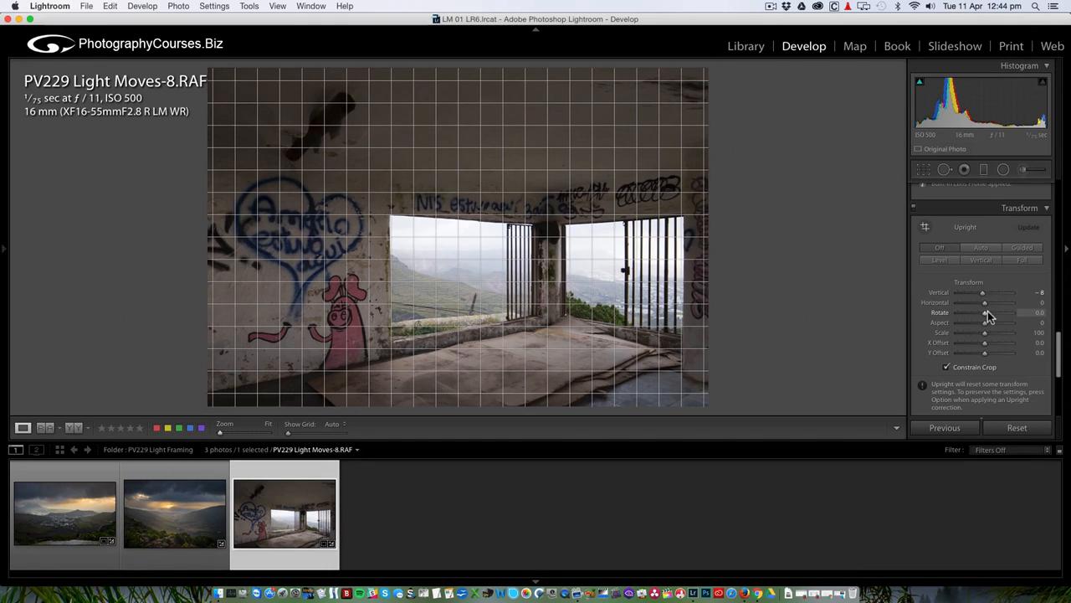
# Set Transform Rotate to -0.5 to level the room.
pyautogui.moveTo(985, 312); pyautogui.dragTo(984, 313)
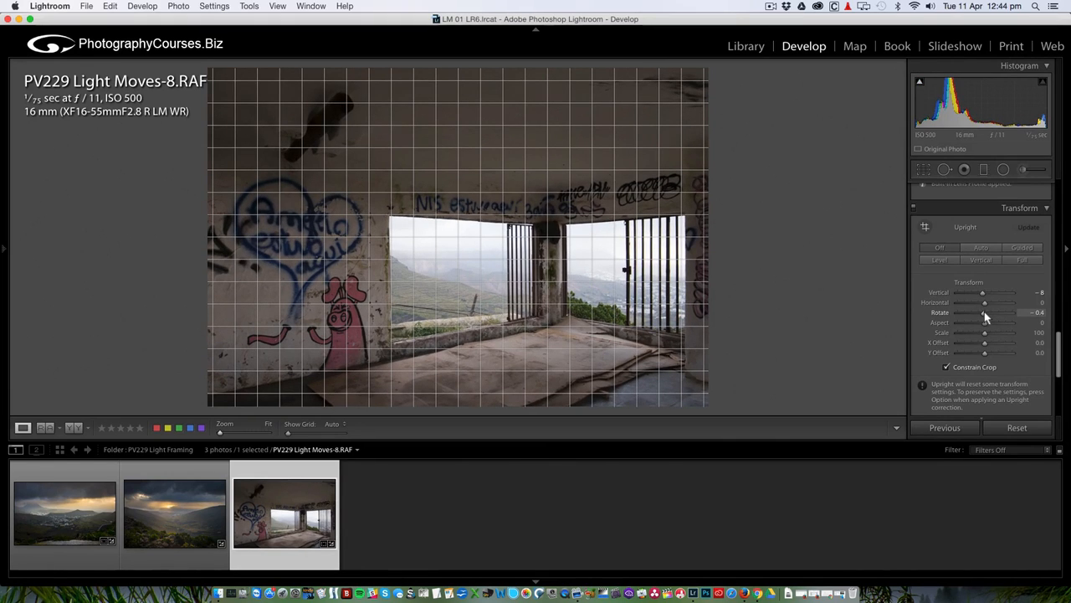
pyautogui.moveTo(985, 316); pyautogui.dragTo(985, 312)
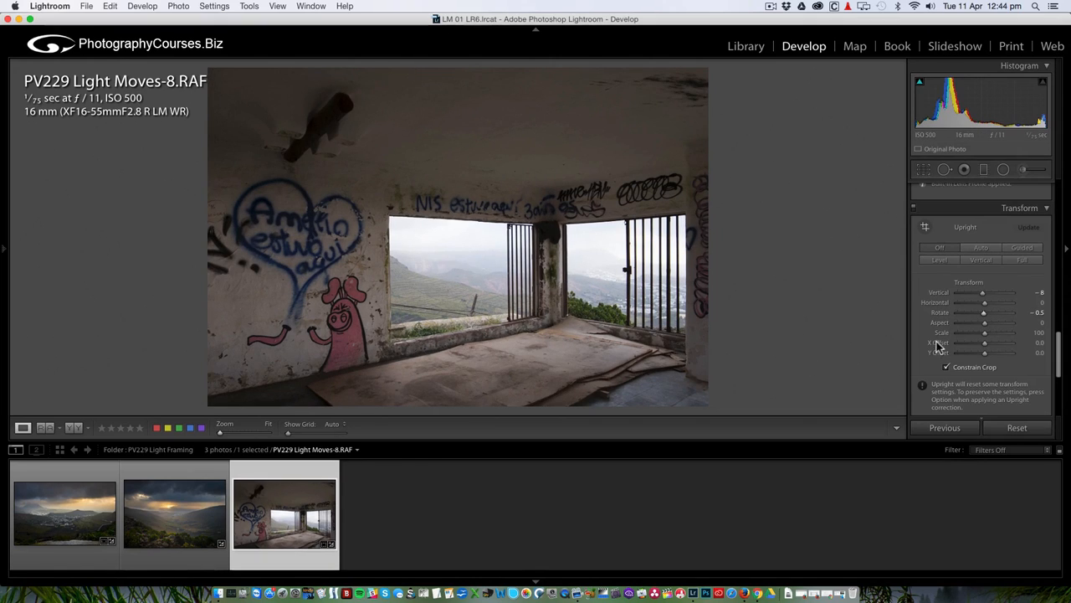
pyautogui.scroll(10, 939, 348)
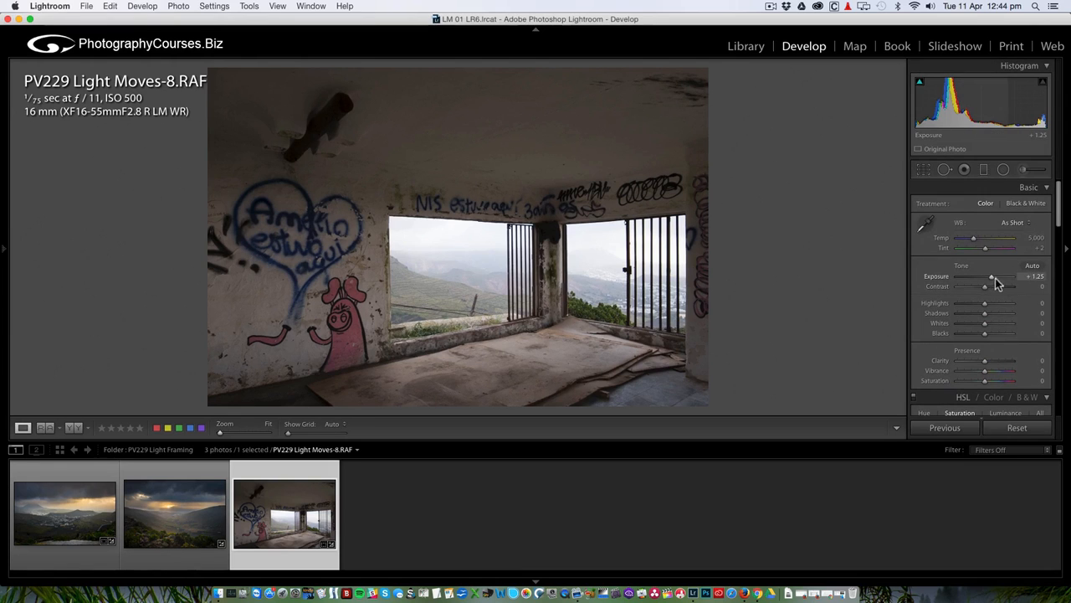
# Recover the bright window view with Exposure +1.00, Highlights −99, Shadows +24, Whites +26, Blacks −13.
pyautogui.moveTo(990, 276); pyautogui.dragTo(990, 277)
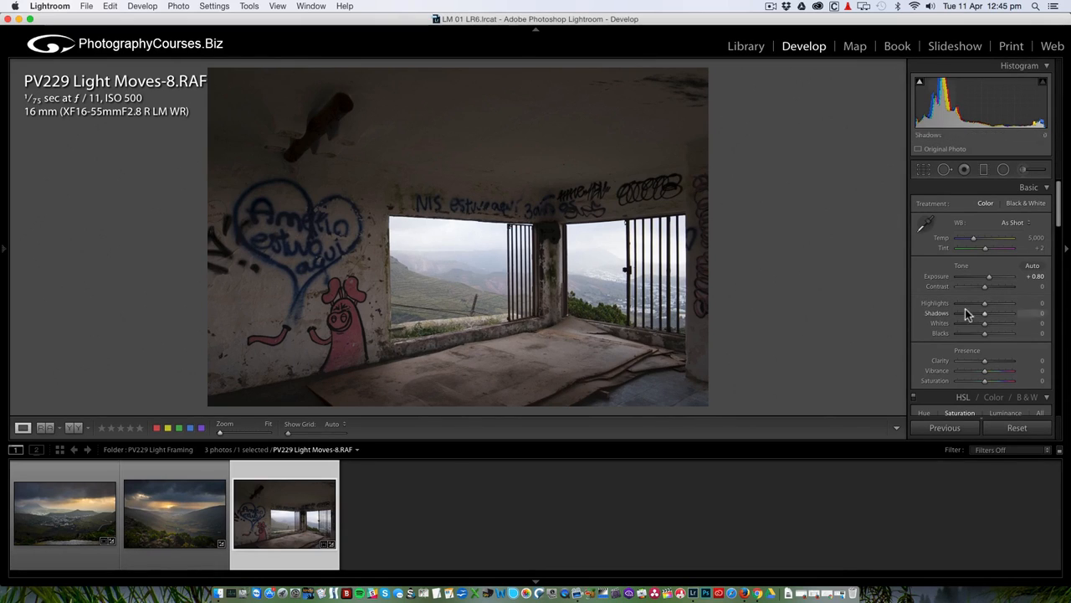
pyautogui.moveTo(985, 304); pyautogui.dragTo(960, 306)
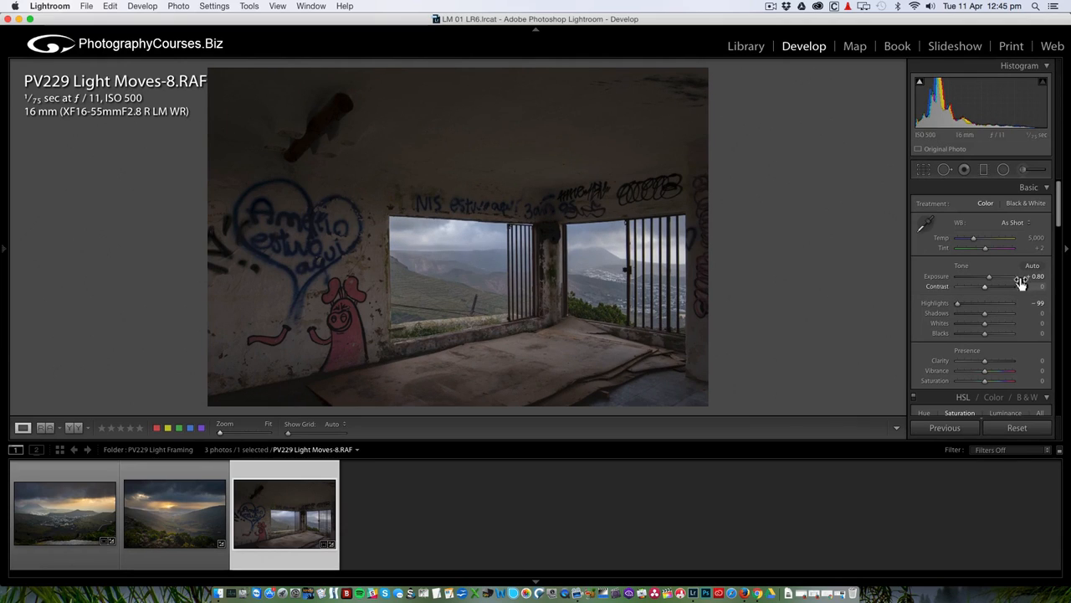
pyautogui.moveTo(1031, 279); pyautogui.dragTo(1033, 279)
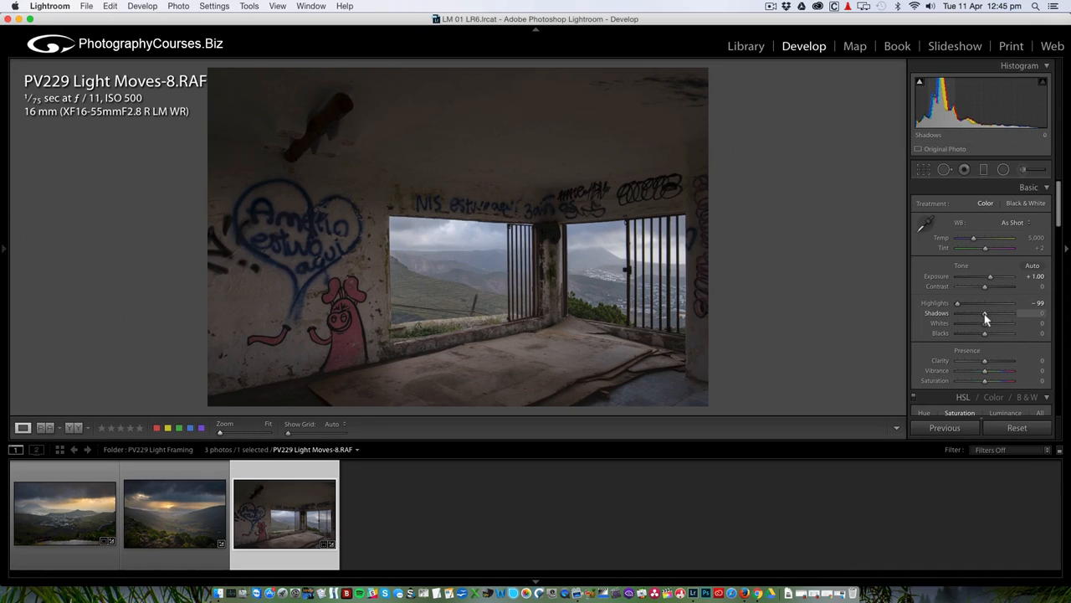
pyautogui.moveTo(984, 314)
pyautogui.mouseDown()
pyautogui.moveTo(1066, 325)
pyautogui.moveTo(990, 318)
pyautogui.mouseUp()
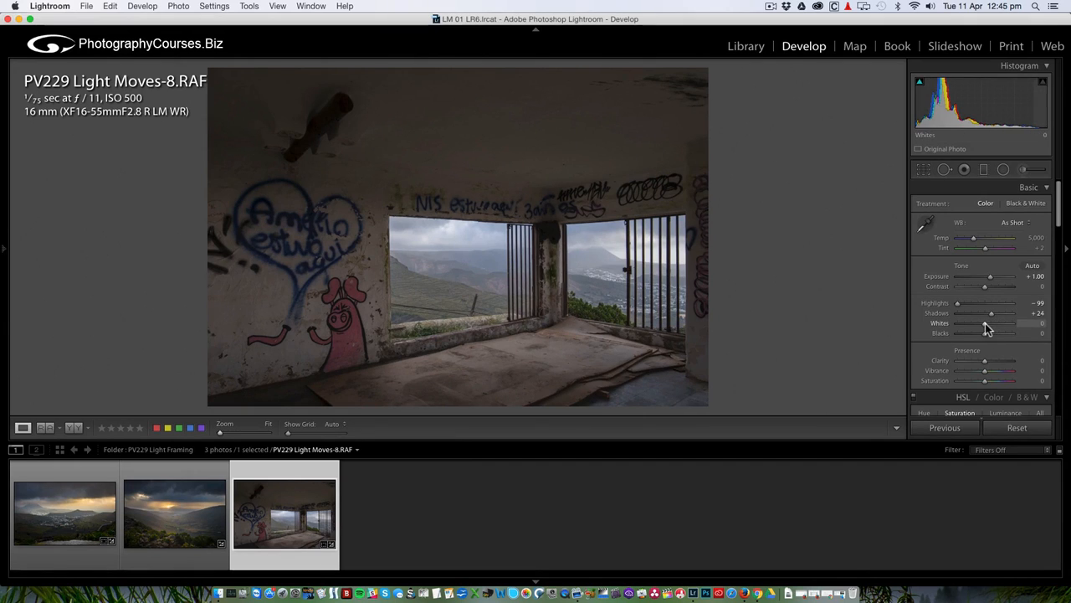
pyautogui.moveTo(986, 323)
pyautogui.mouseDown()
pyautogui.moveTo(997, 319)
pyautogui.moveTo(983, 334)
pyautogui.mouseUp()
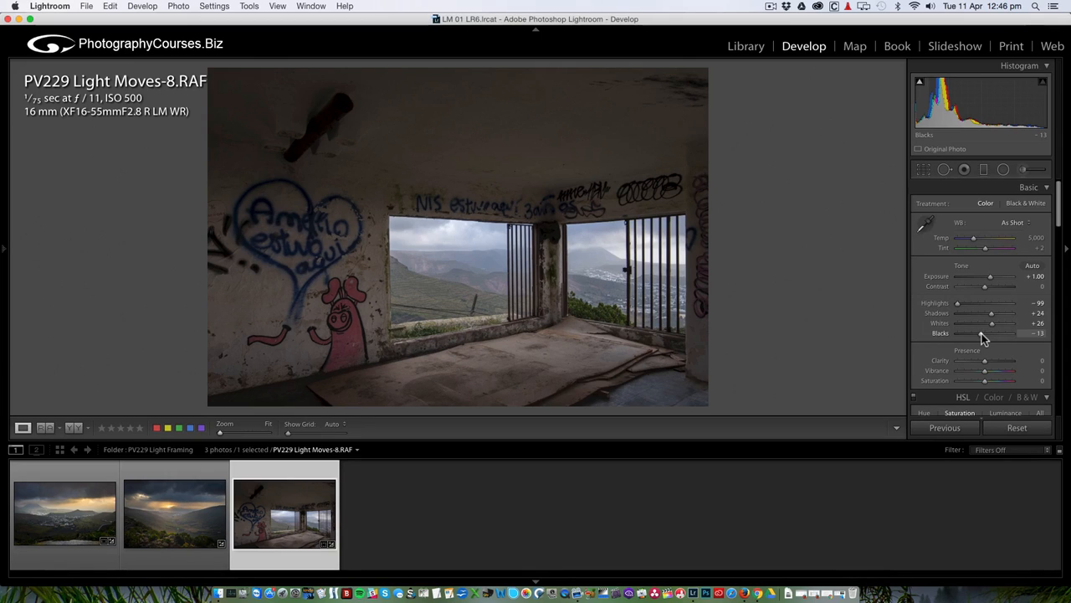
# Compare the room photo with its original, then boost Vibrance to +19.
pyautogui.click(74, 429)
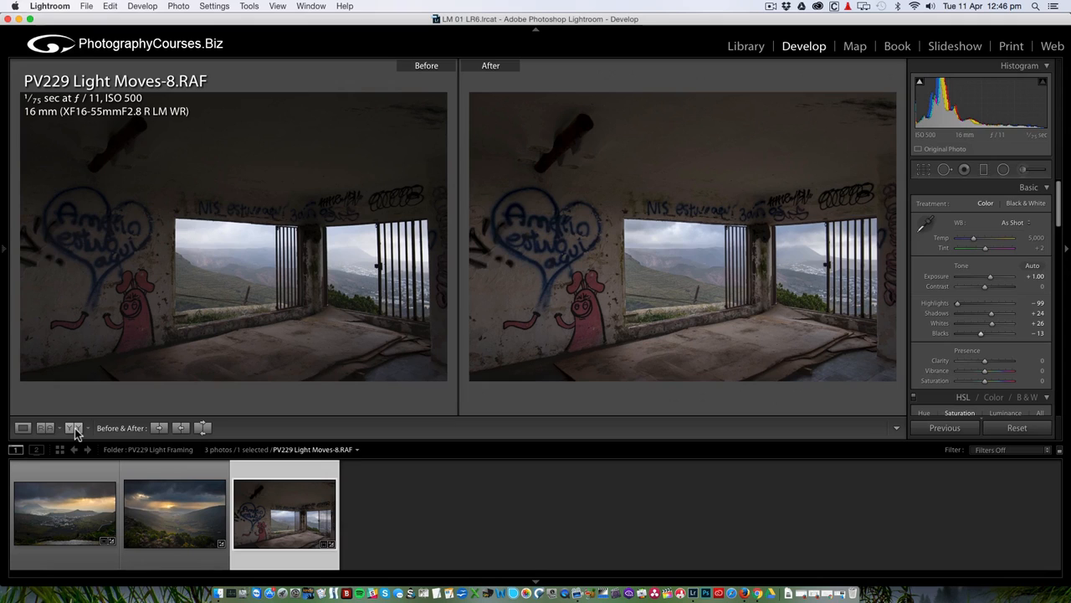
pyautogui.click(22, 428)
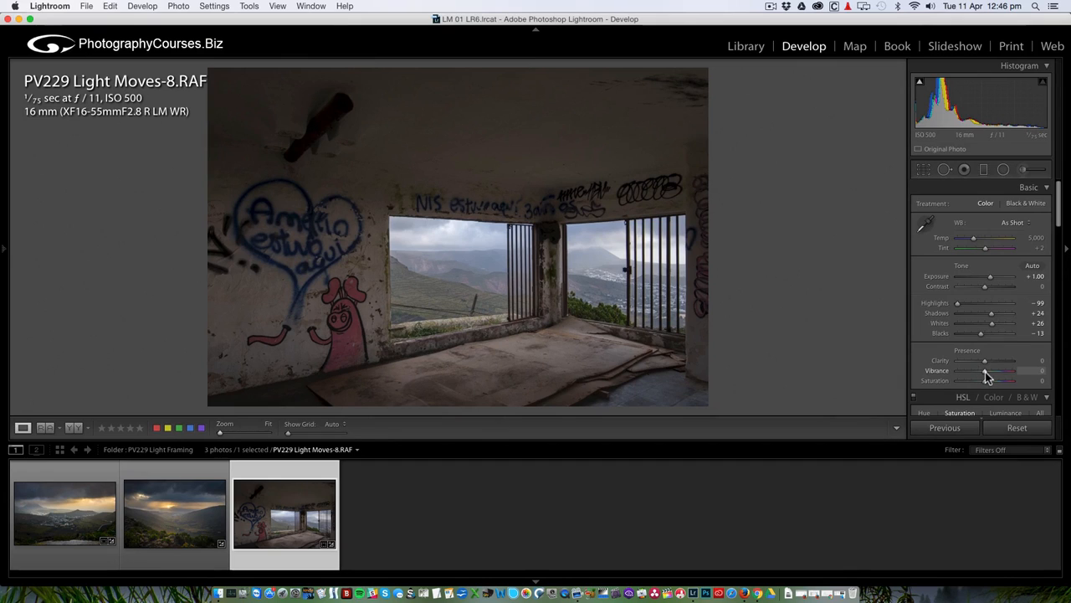
pyautogui.moveTo(985, 371)
pyautogui.mouseDown()
pyautogui.moveTo(1022, 375)
pyautogui.moveTo(995, 376)
pyautogui.mouseUp()
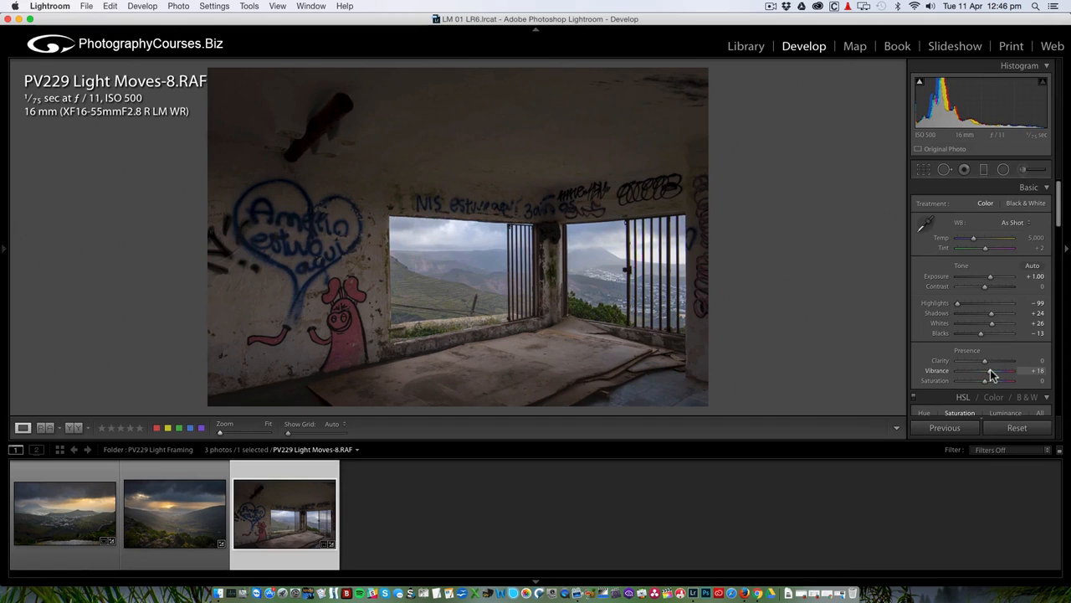
pyautogui.moveTo(990, 370); pyautogui.dragTo(990, 382)
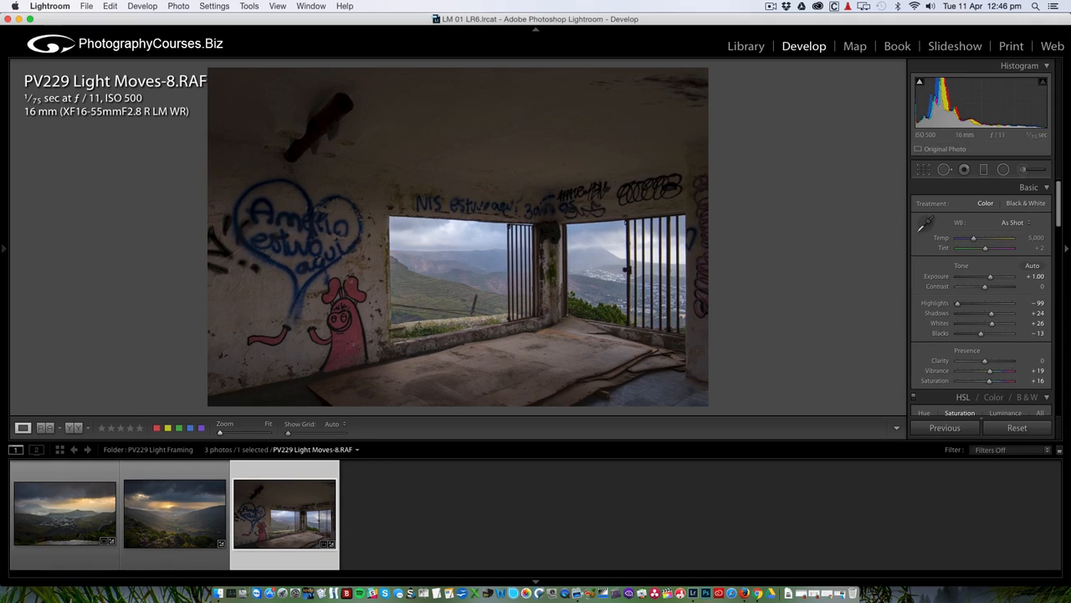
# Recheck before/after, inspect the window view at 100%, and start a new Adjustment Brush mask.
pyautogui.click(73, 428)
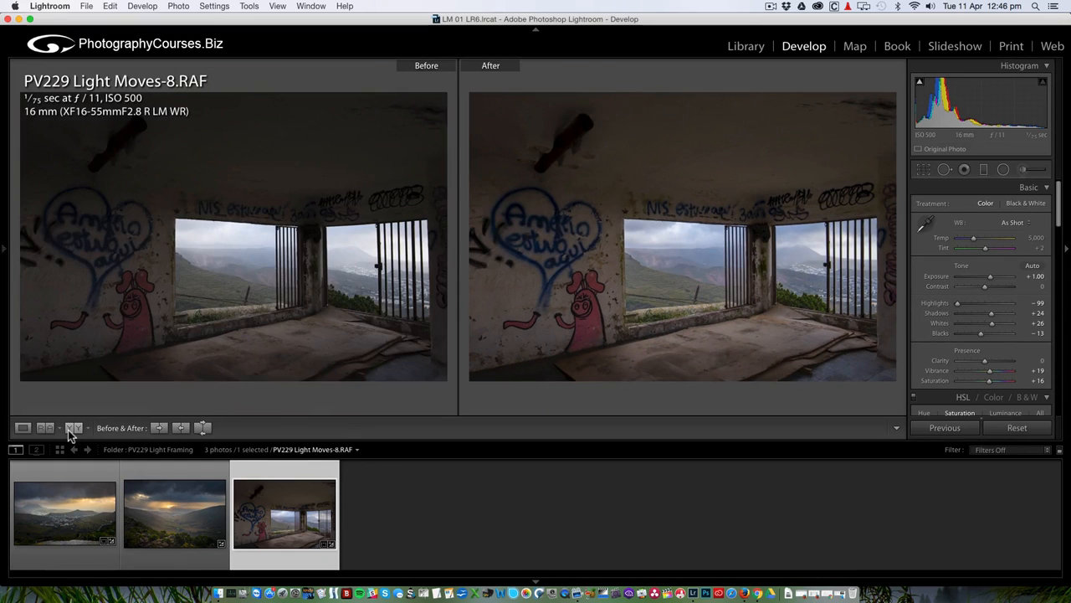
pyautogui.click(23, 428)
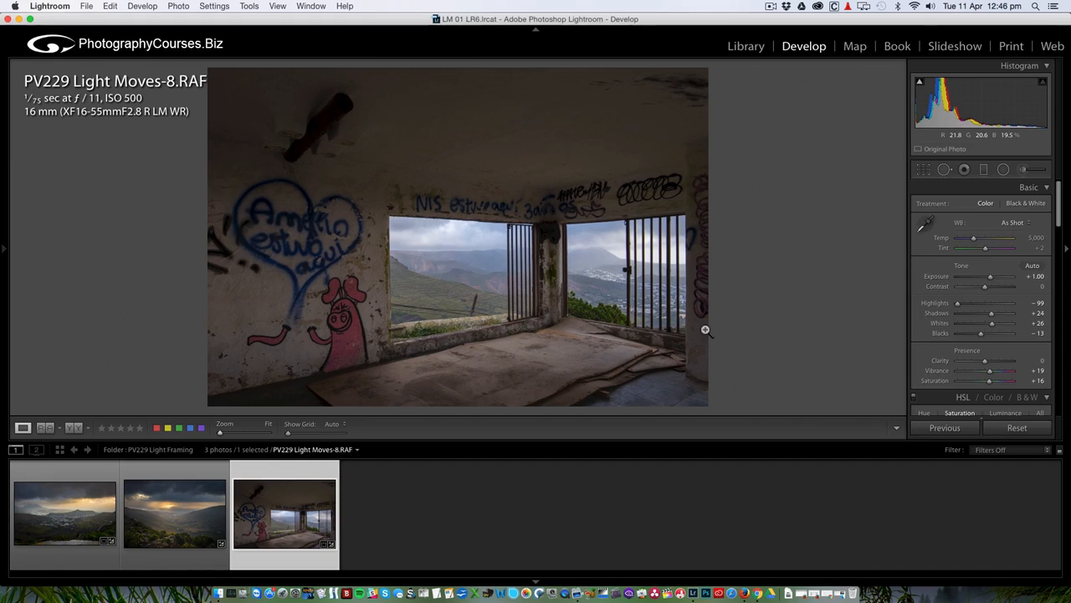
pyautogui.click(608, 277)
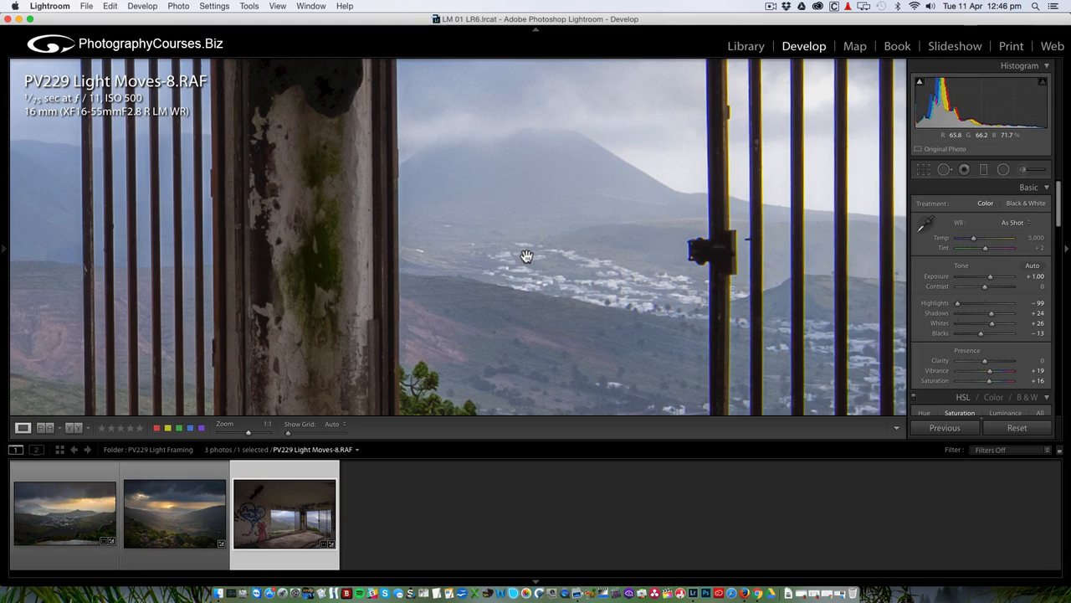
pyautogui.click(1024, 169)
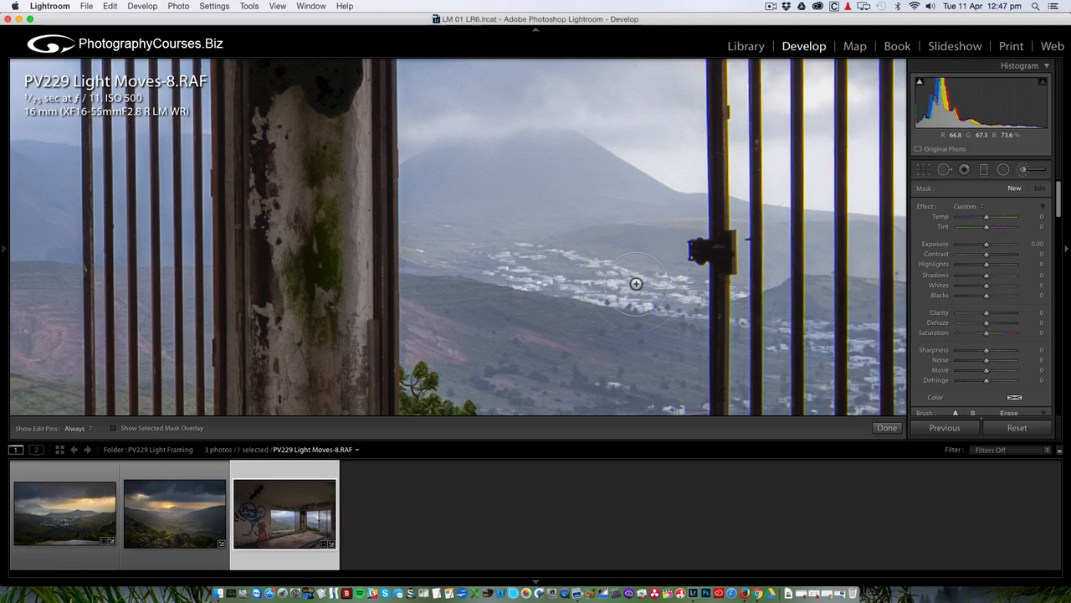
# Show the red mask overlay and paint across the white hillside village from pillar to gate post.
pyautogui.click(115, 429)
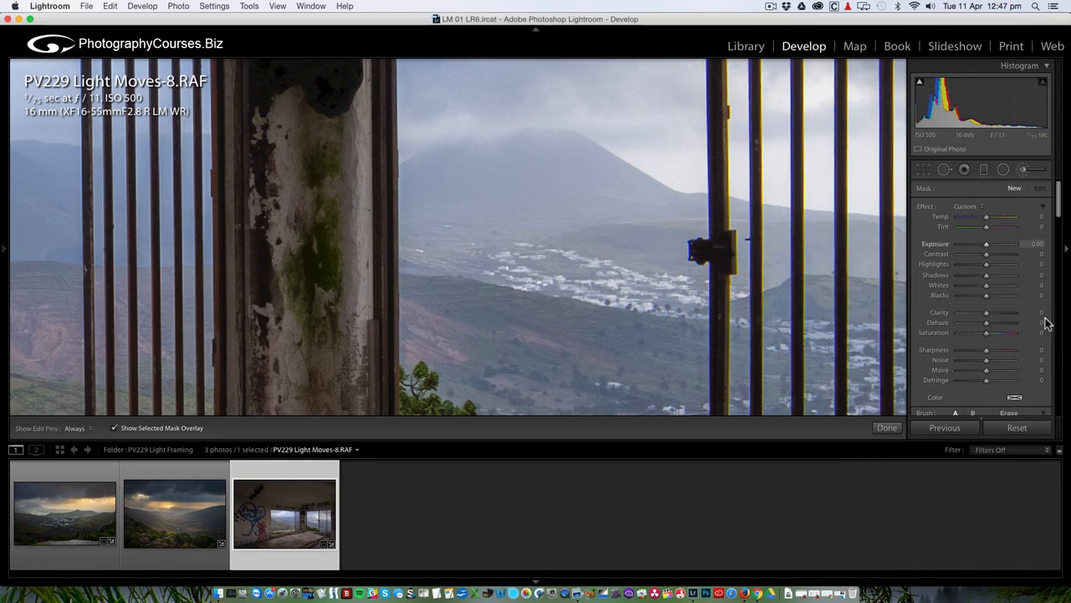
pyautogui.press('h')
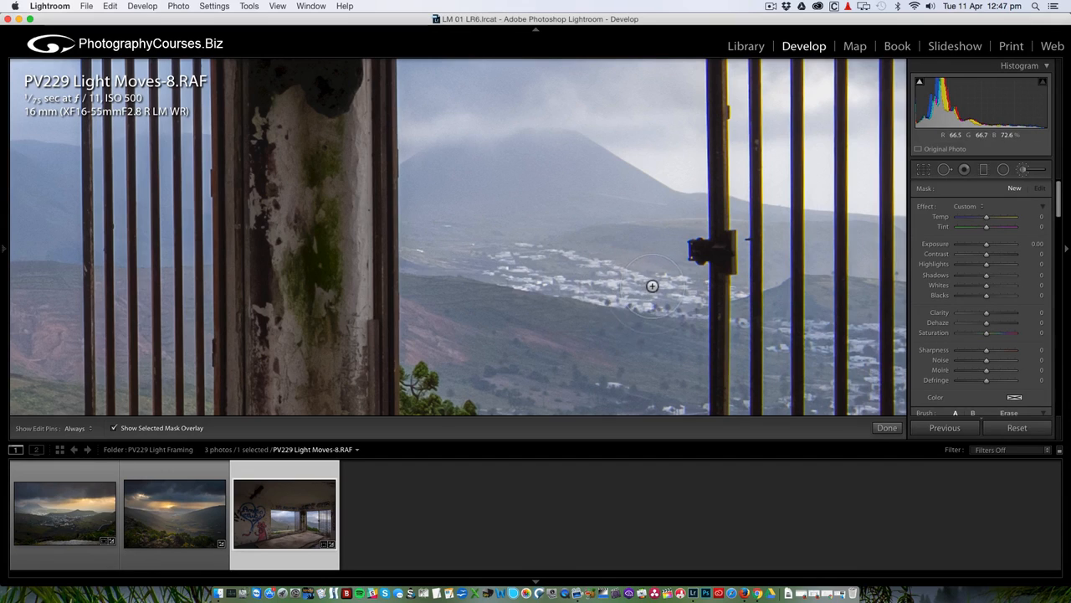
pyautogui.moveTo(646, 286)
pyautogui.mouseDown()
pyautogui.moveTo(585, 251)
pyautogui.moveTo(533, 257)
pyautogui.moveTo(507, 232)
pyautogui.moveTo(526, 227)
pyautogui.moveTo(519, 209)
pyautogui.mouseUp()
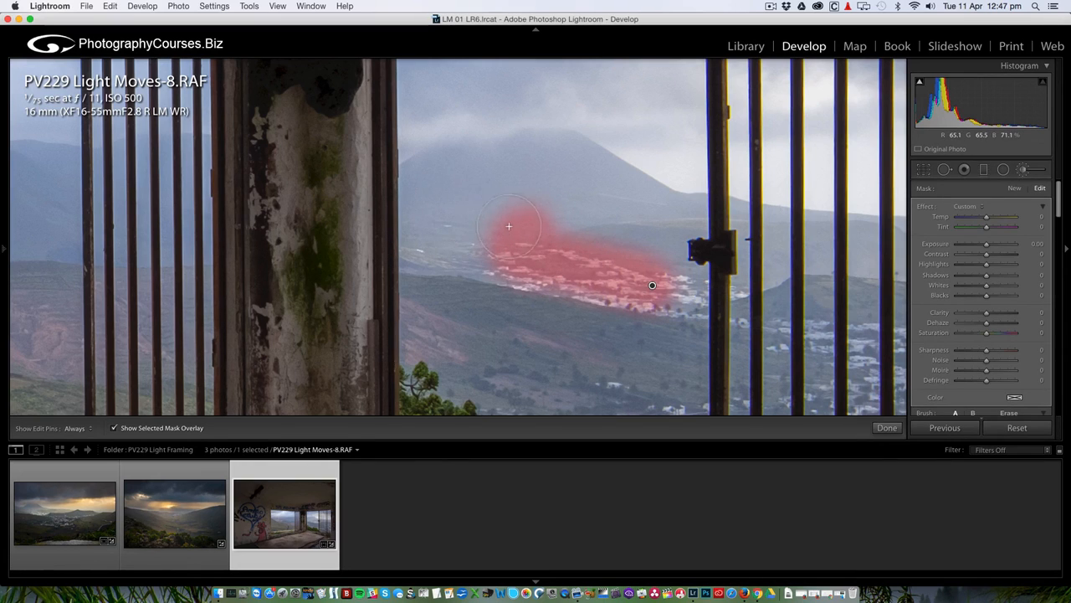
pyautogui.press('h')
pyautogui.moveTo(449, 220)
pyautogui.mouseDown()
pyautogui.moveTo(423, 232)
pyautogui.moveTo(428, 248)
pyautogui.moveTo(478, 241)
pyautogui.moveTo(526, 266)
pyautogui.moveTo(580, 273)
pyautogui.mouseUp()
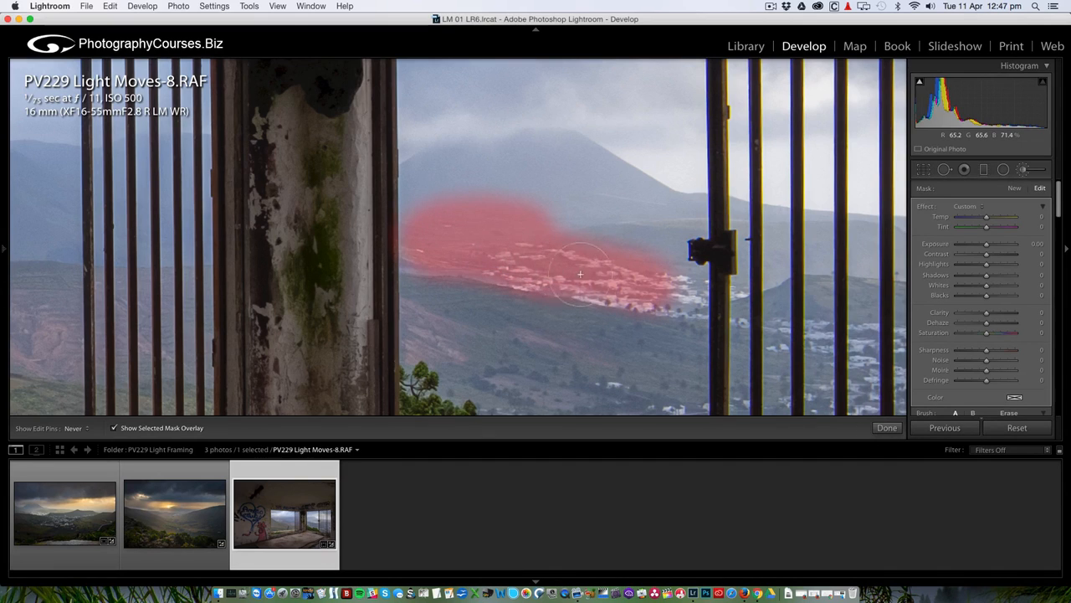
pyautogui.moveTo(649, 288); pyautogui.dragTo(673, 291)
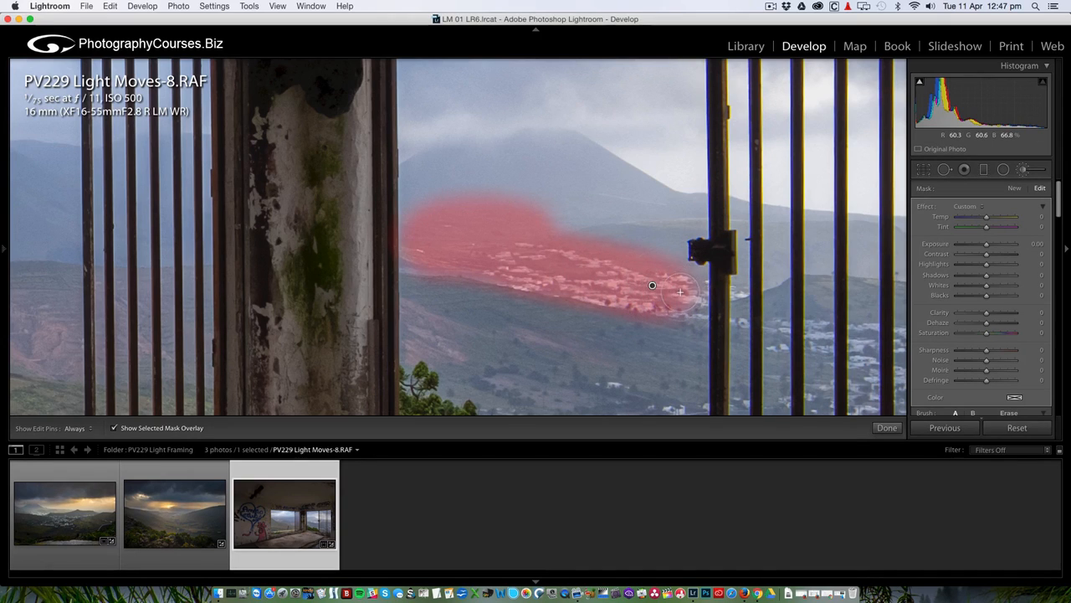
pyautogui.press('h')
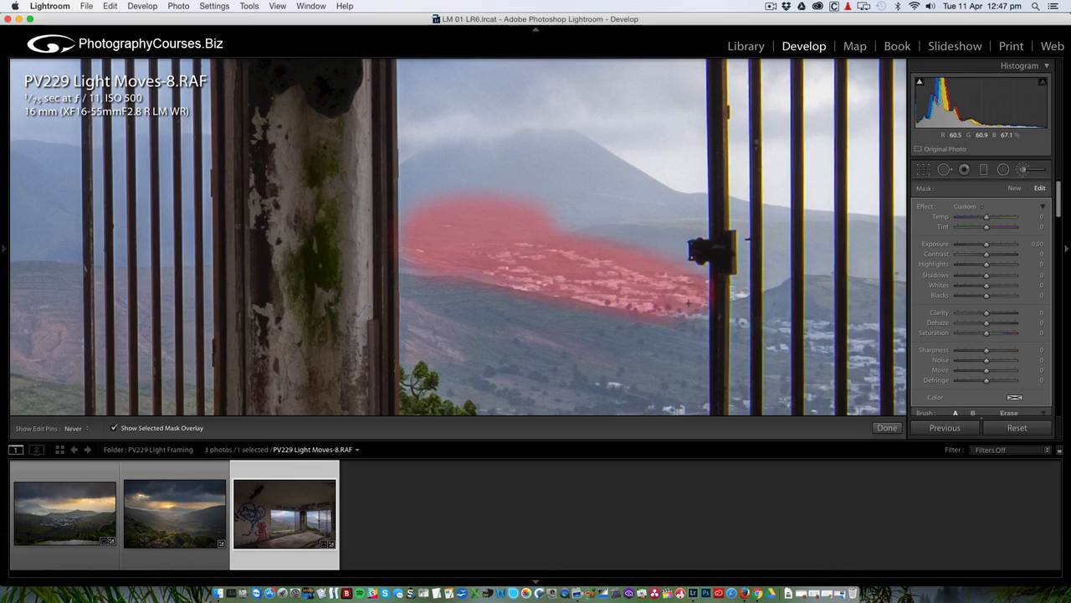
pyautogui.press('h')
pyautogui.scroll(-5, 965, 364)
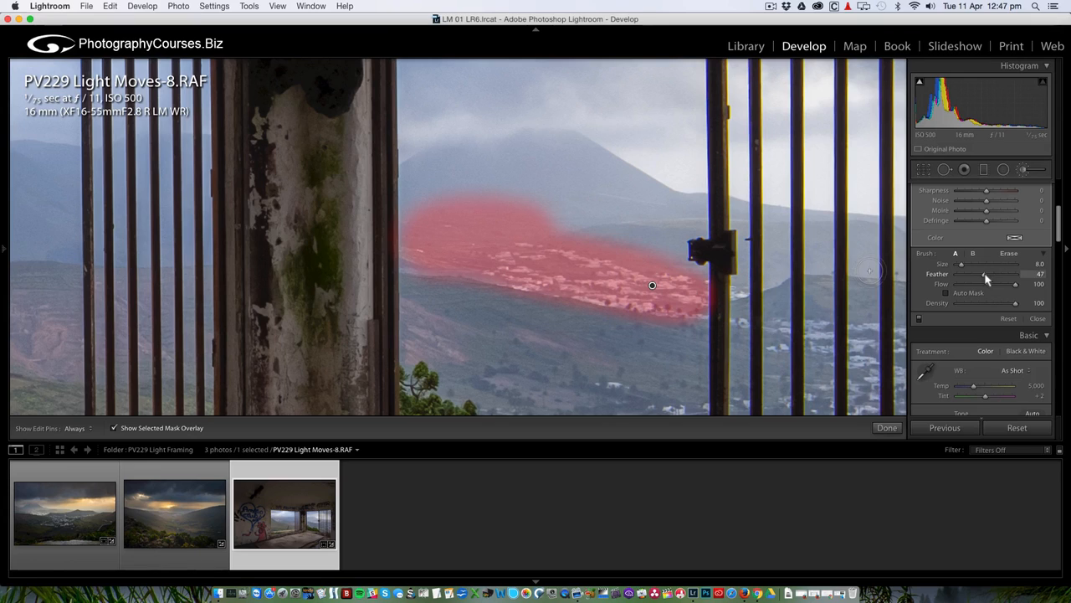
# Set the brush Feather to 33 and shrink the brush to size 5.
pyautogui.moveTo(986, 279); pyautogui.dragTo(1016, 285)
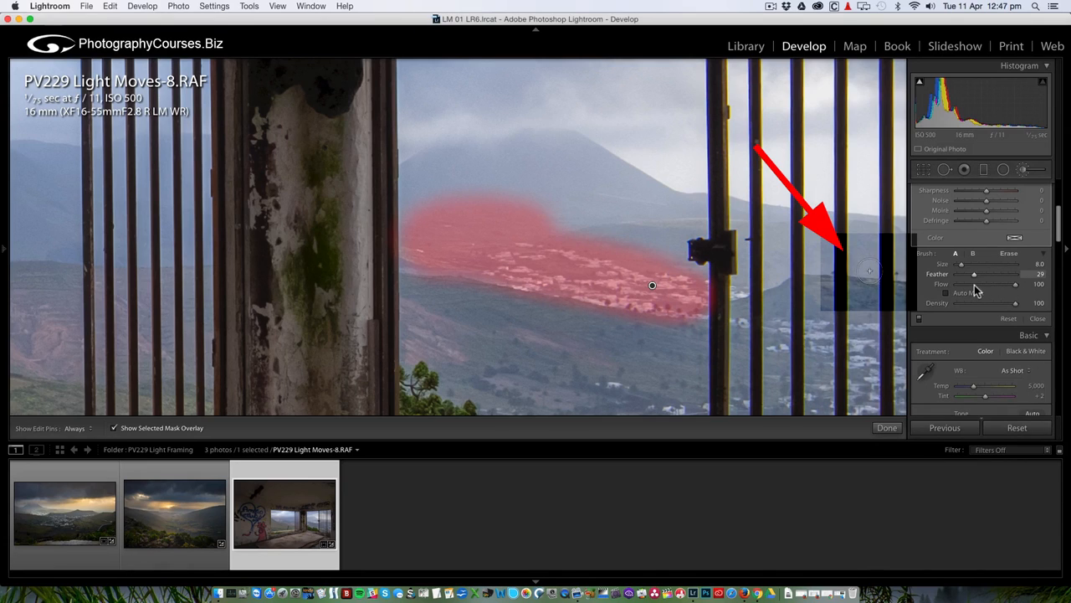
pyautogui.moveTo(978, 290); pyautogui.dragTo(976, 282)
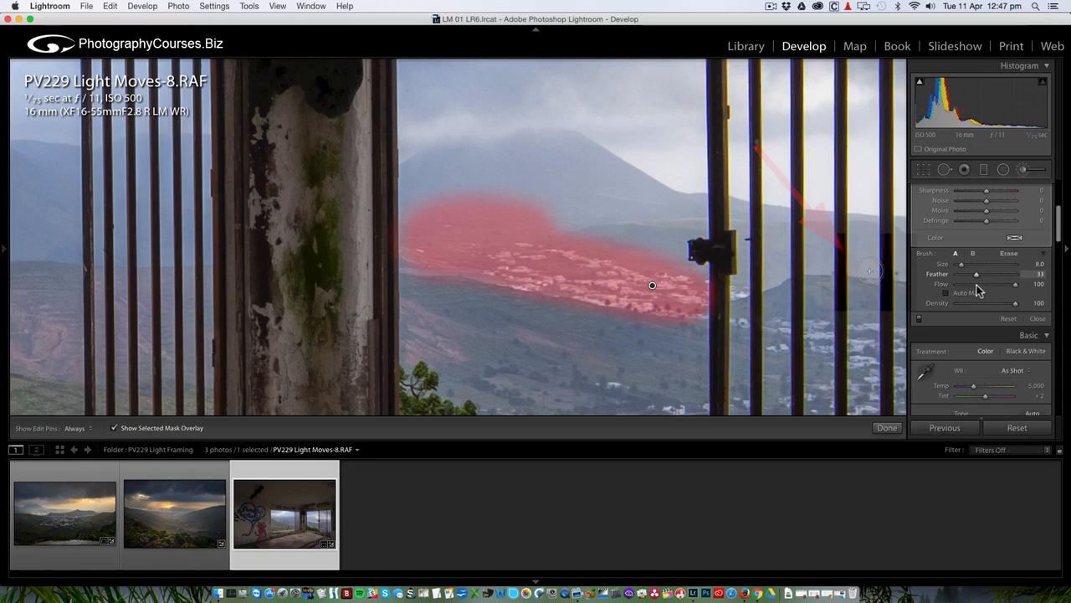
pyautogui.press('[')
pyautogui.press('[')
pyautogui.press('[')
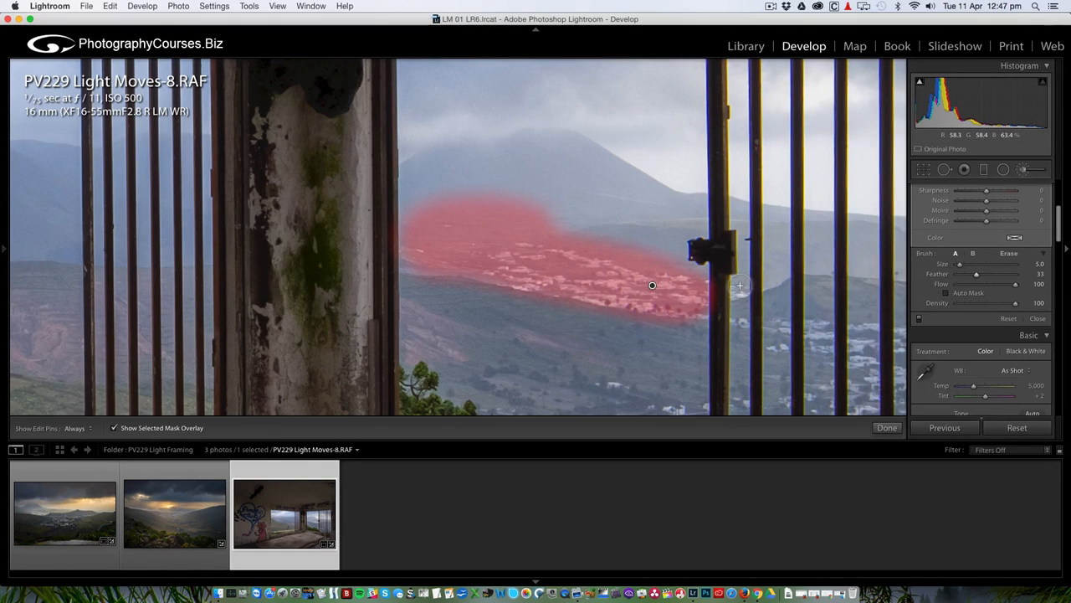
# Paint mask down the gate post at size 8, undoing the stray stroke to its right.
pyautogui.click(740, 285)
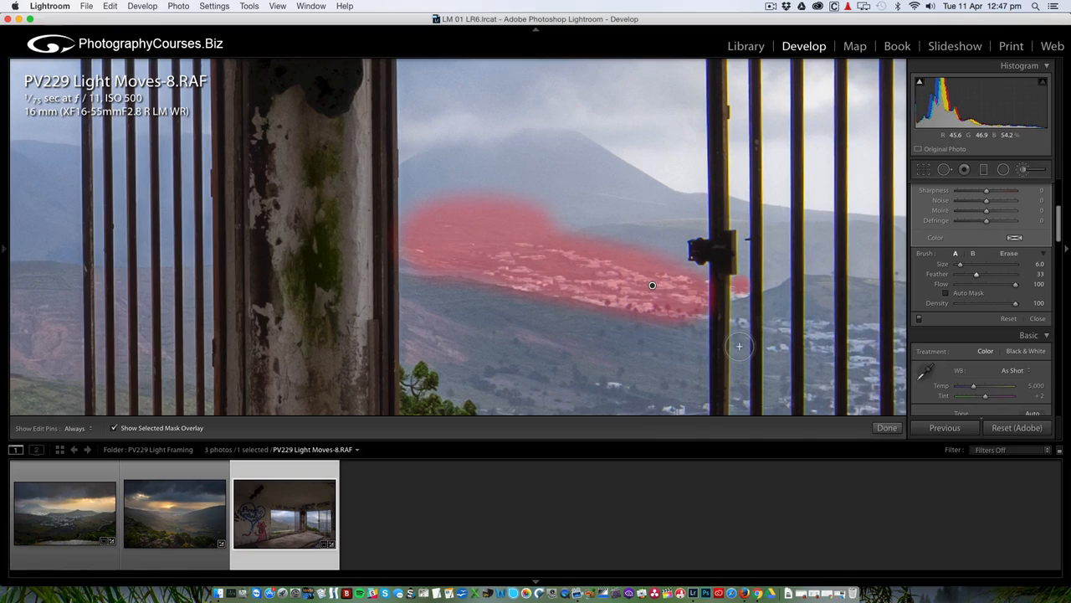
pyautogui.moveTo(740, 346); pyautogui.dragTo(740, 289)
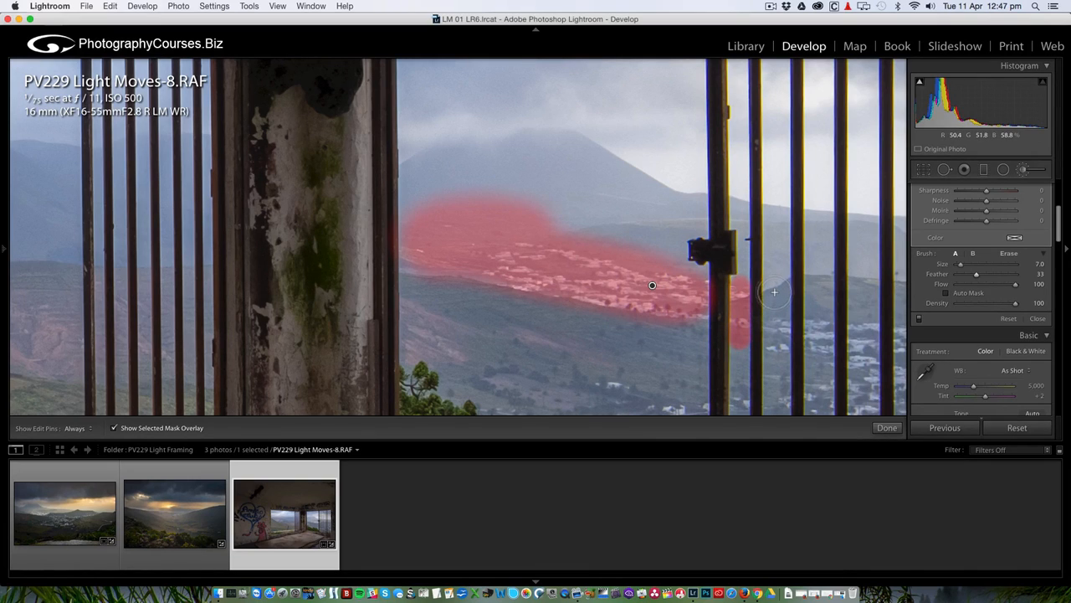
pyautogui.press(']')
pyautogui.moveTo(779, 319)
pyautogui.mouseDown()
pyautogui.moveTo(789, 325)
pyautogui.moveTo(772, 345)
pyautogui.moveTo(779, 361)
pyautogui.mouseUp()
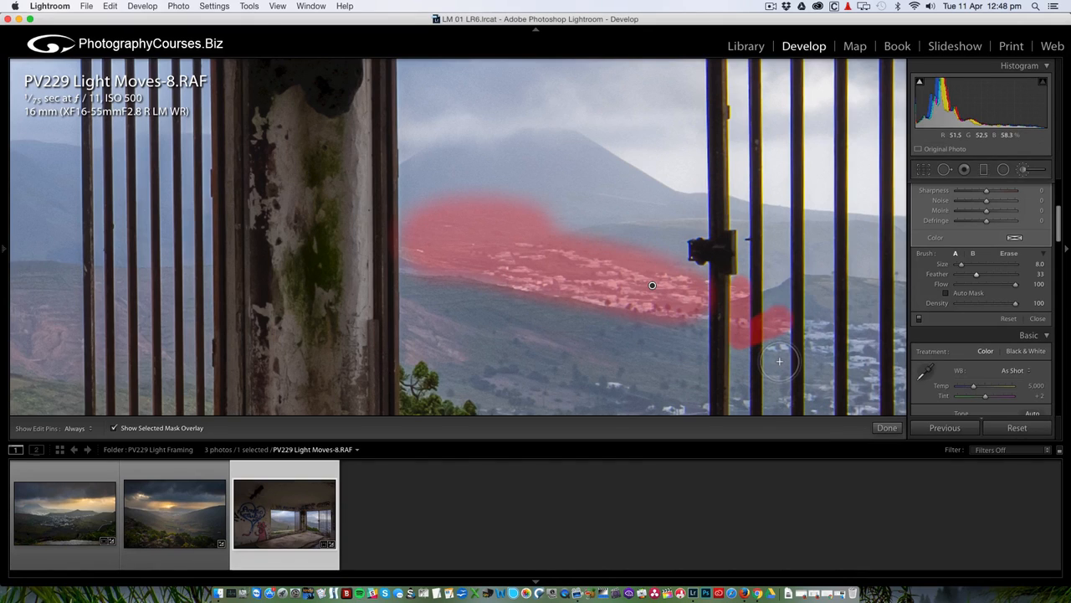
pyautogui.press('super+z')
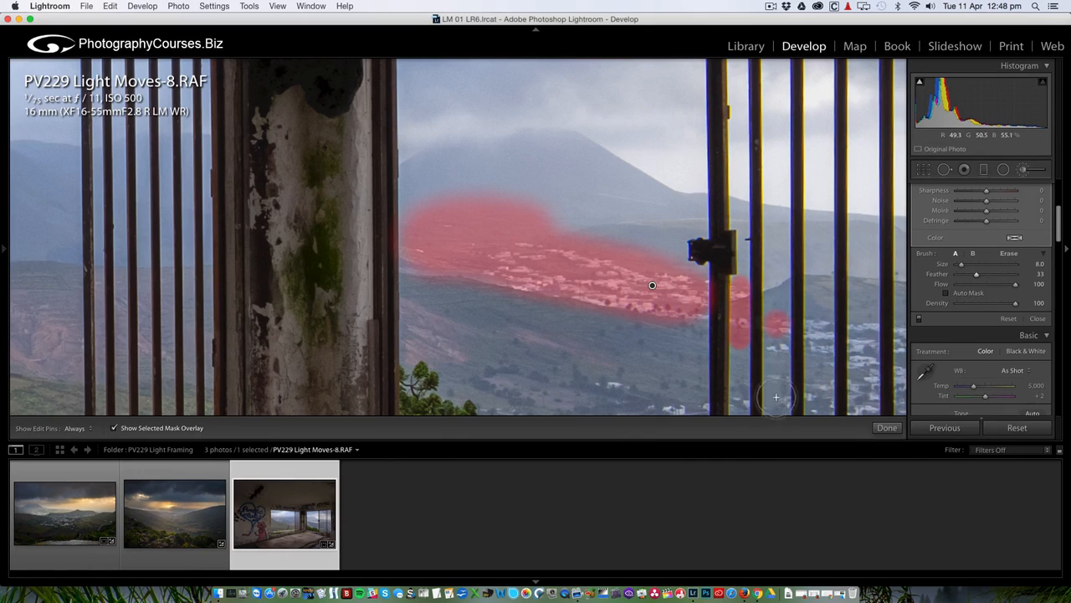
pyautogui.moveTo(773, 387); pyautogui.dragTo(765, 248)
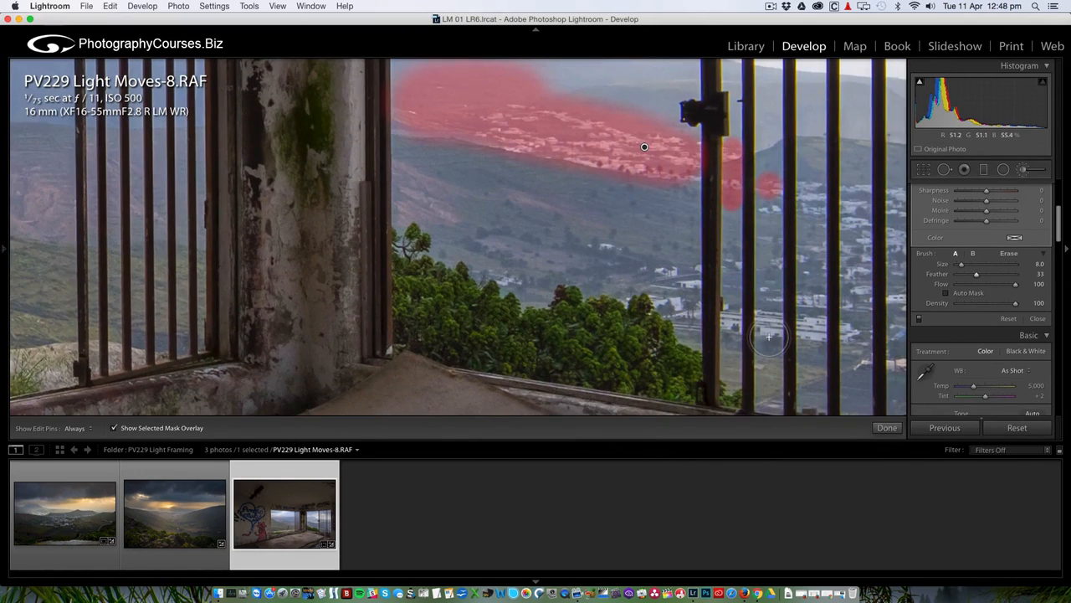
# Paint straight mask lines up the first gaps between the right window's bars.
pyautogui.moveTo(769, 336); pyautogui.dragTo(770, 191)
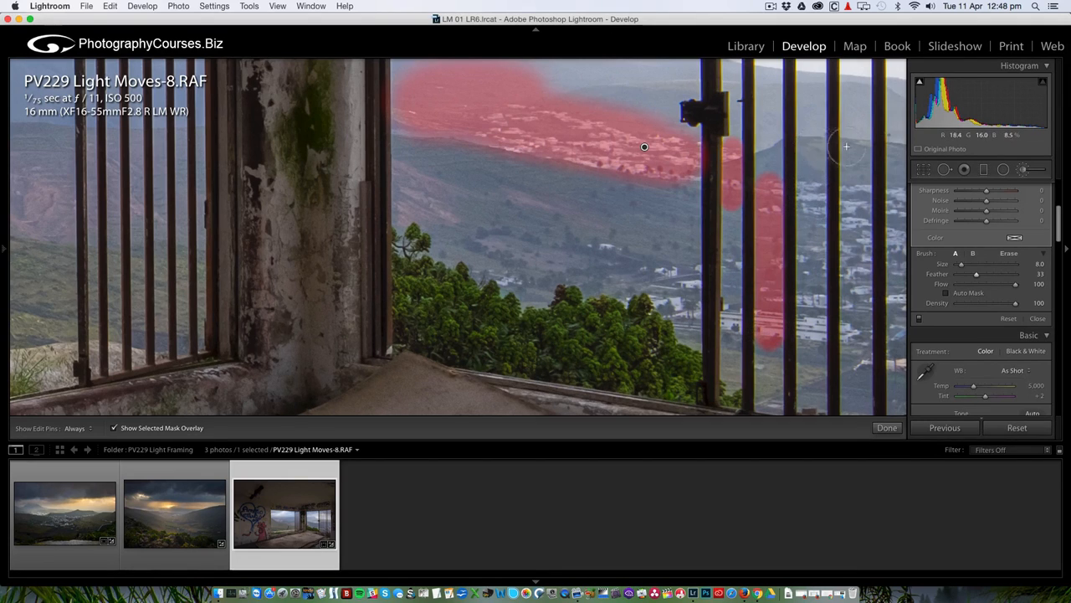
pyautogui.click(807, 150)
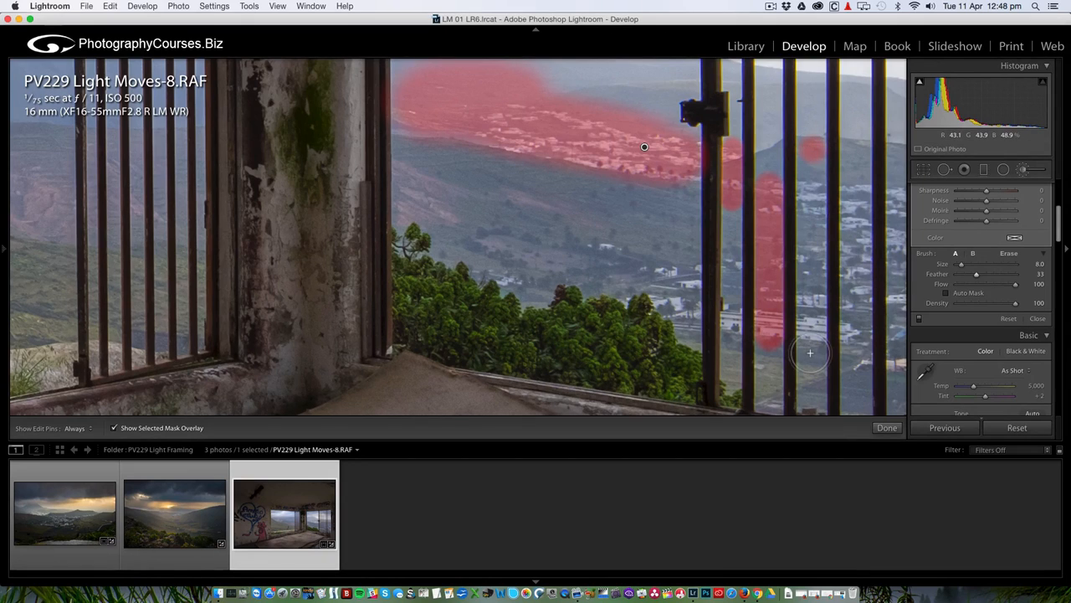
pyautogui.scroll(2, 810, 352)
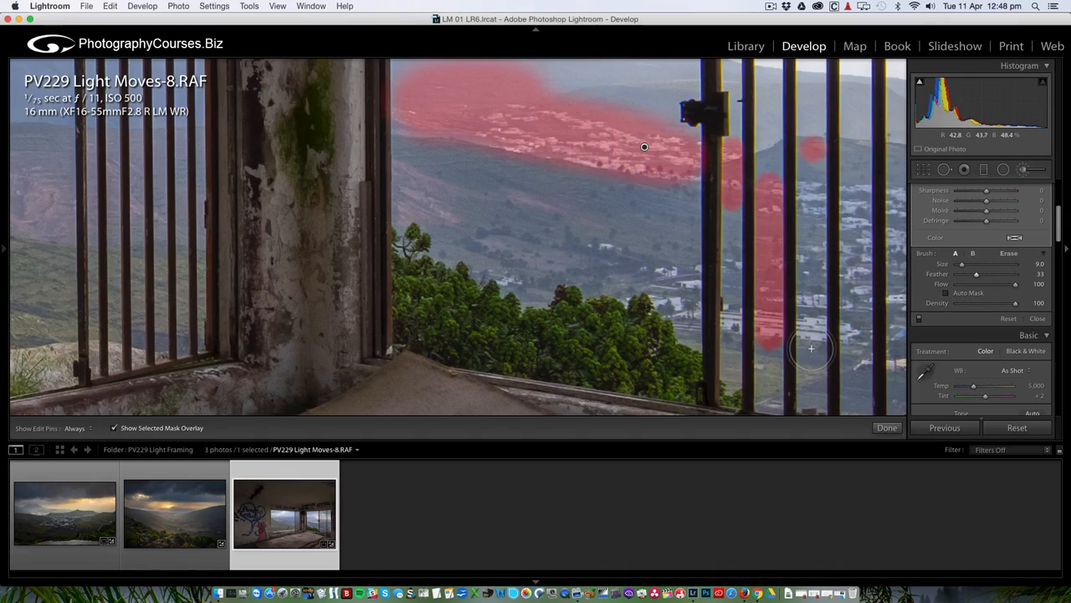
pyautogui.press('shift')
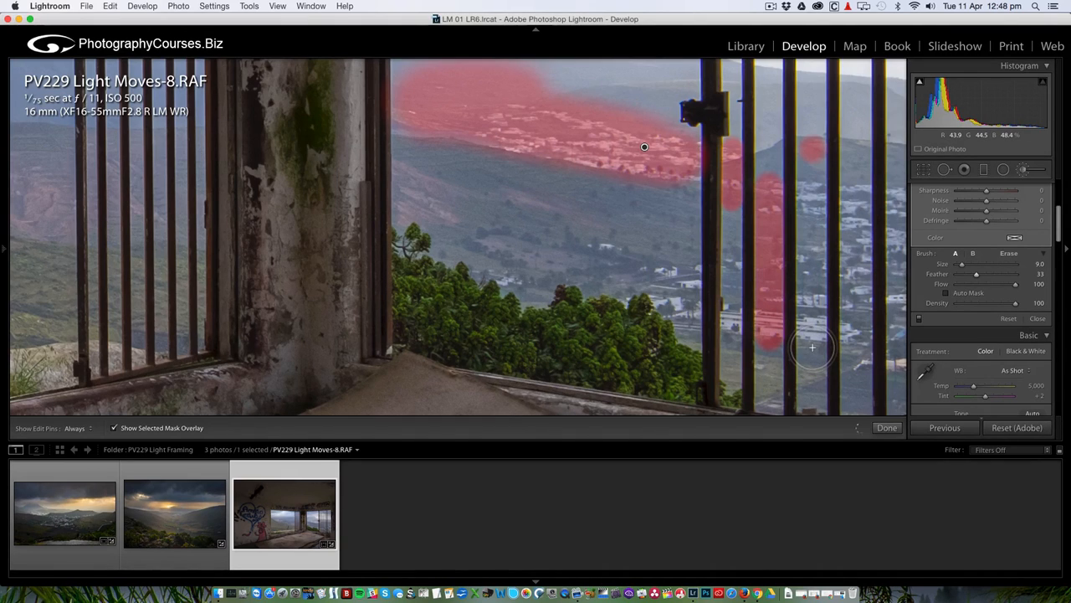
pyautogui.keyDown('shift'); pyautogui.click(812, 347); pyautogui.keyUp('shift')
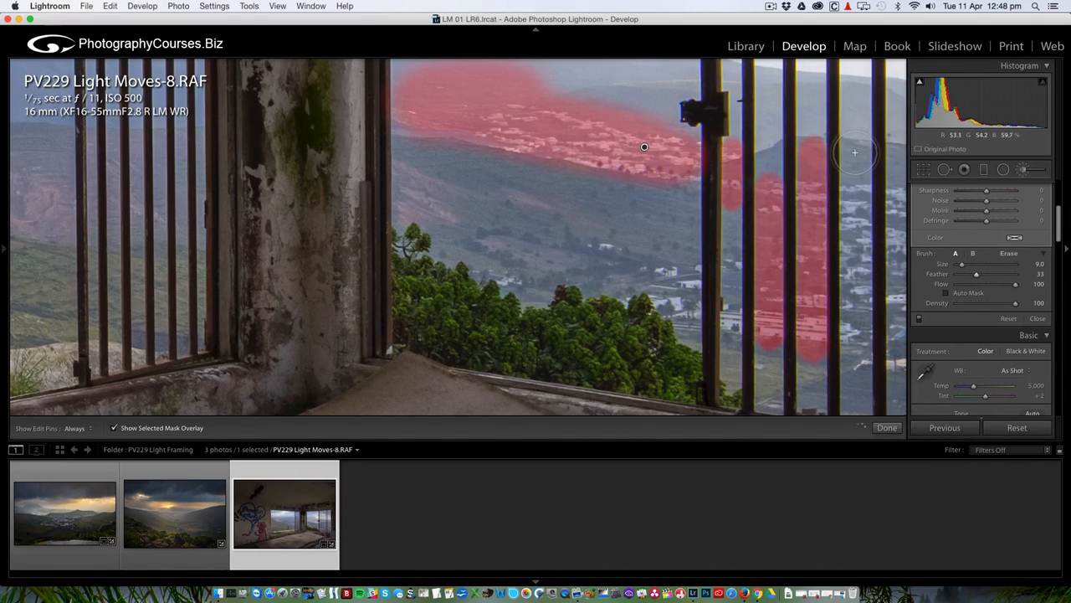
pyautogui.click(855, 153)
pyautogui.keyDown('shift'); pyautogui.click(856, 356); pyautogui.keyUp('shift')
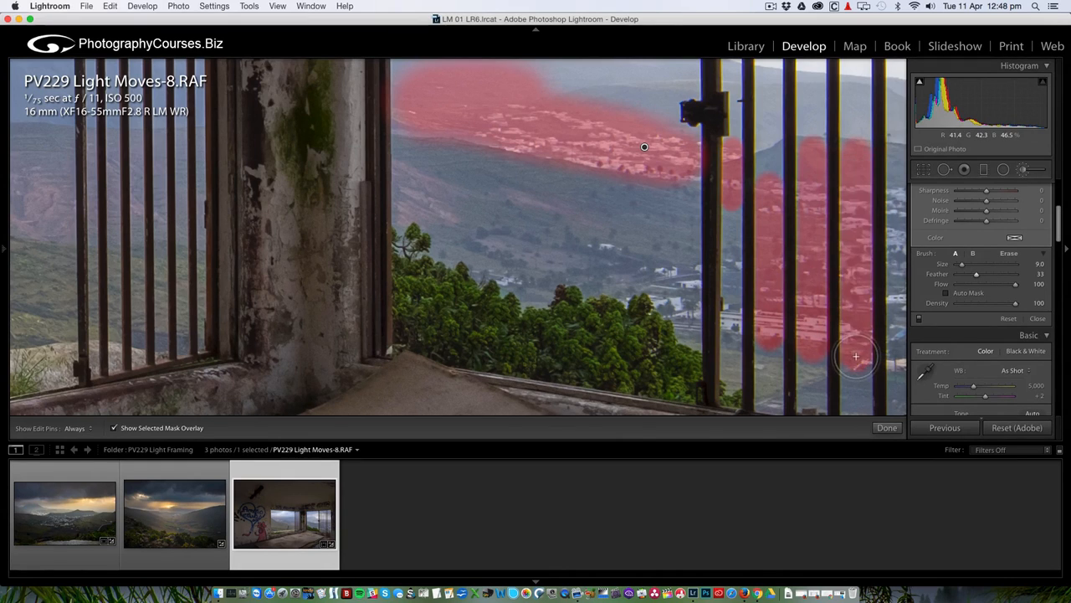
# Continue straight mask lines down further bar gaps, adjusting the brush size.
pyautogui.hscroll(6, 855, 357)
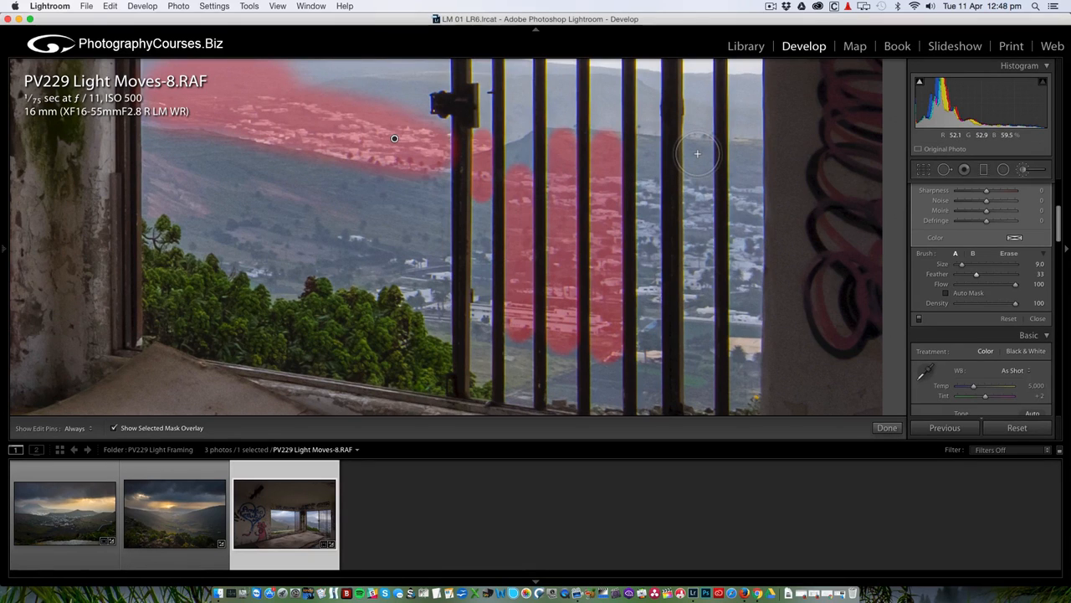
pyautogui.click(697, 153)
pyautogui.keyDown('shift'); pyautogui.click(699, 353); pyautogui.keyUp('shift')
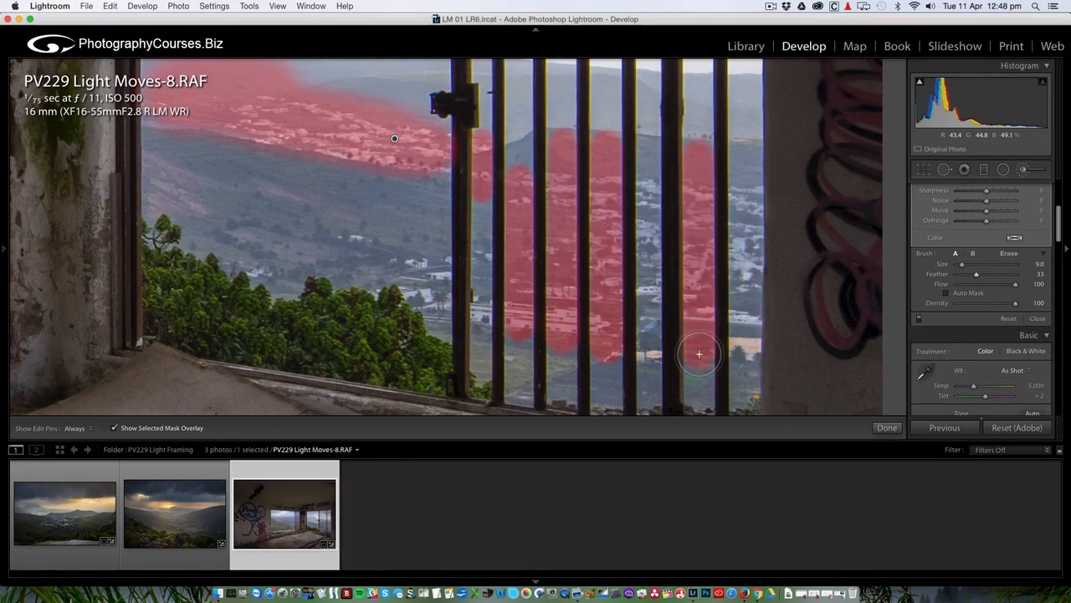
pyautogui.press(']')
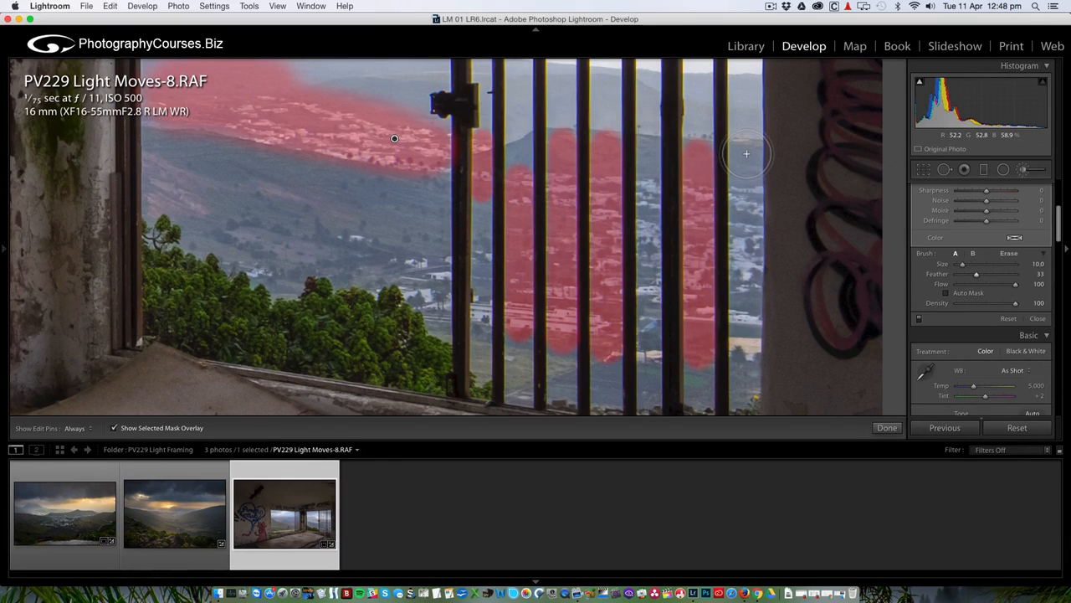
pyautogui.click(746, 153)
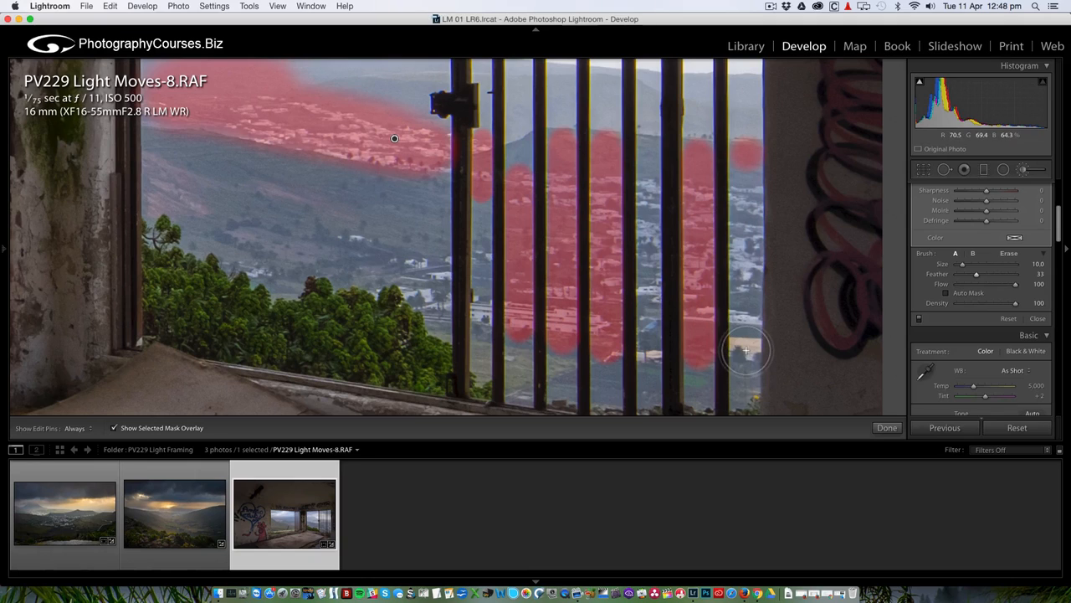
pyautogui.press('[')
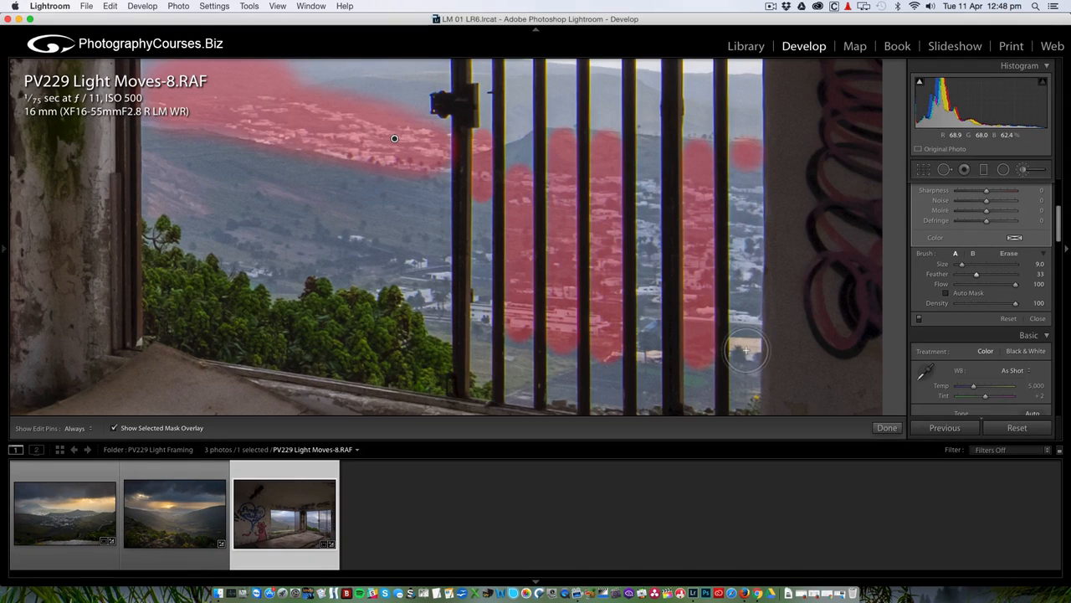
pyautogui.keyDown('shift'); pyautogui.click(745, 350); pyautogui.keyUp('shift')
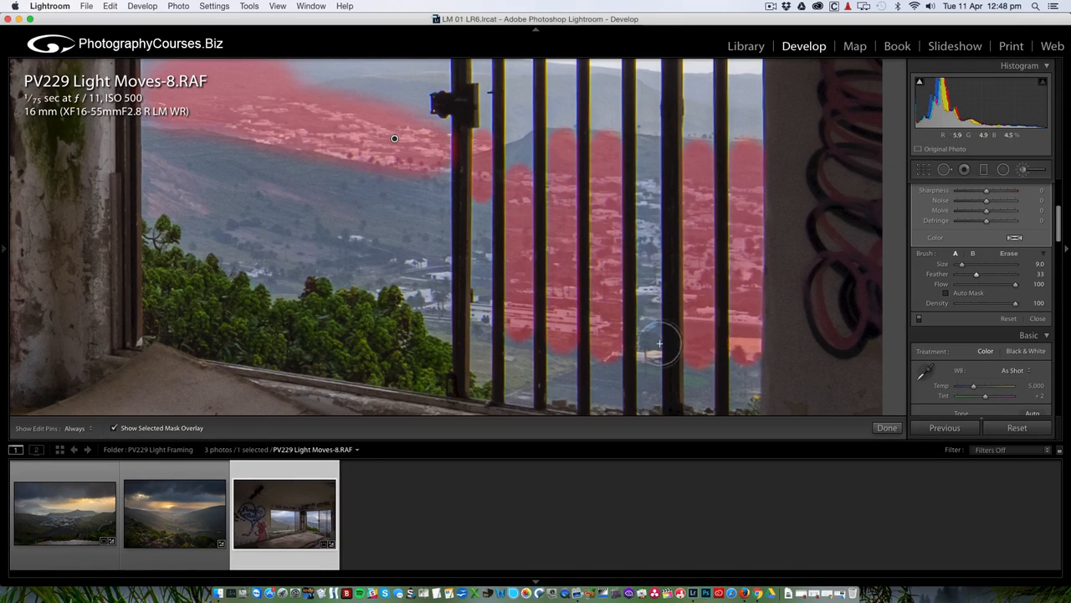
# With a smaller brush, mask the left bar gaps, undoing one stray straight stroke.
pyautogui.press('[')
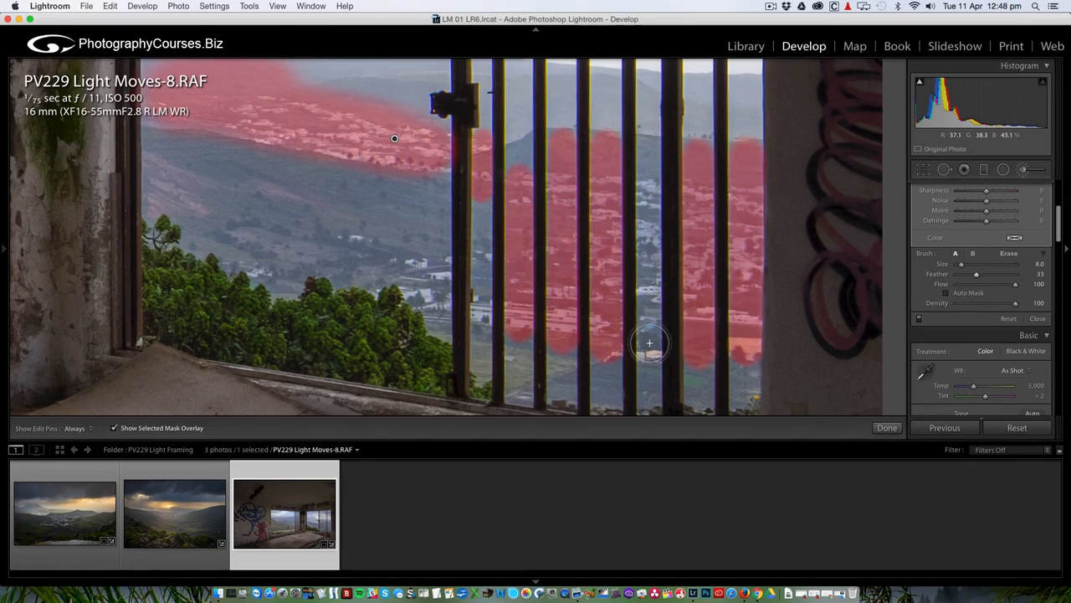
pyautogui.press('[')
pyautogui.click(650, 343)
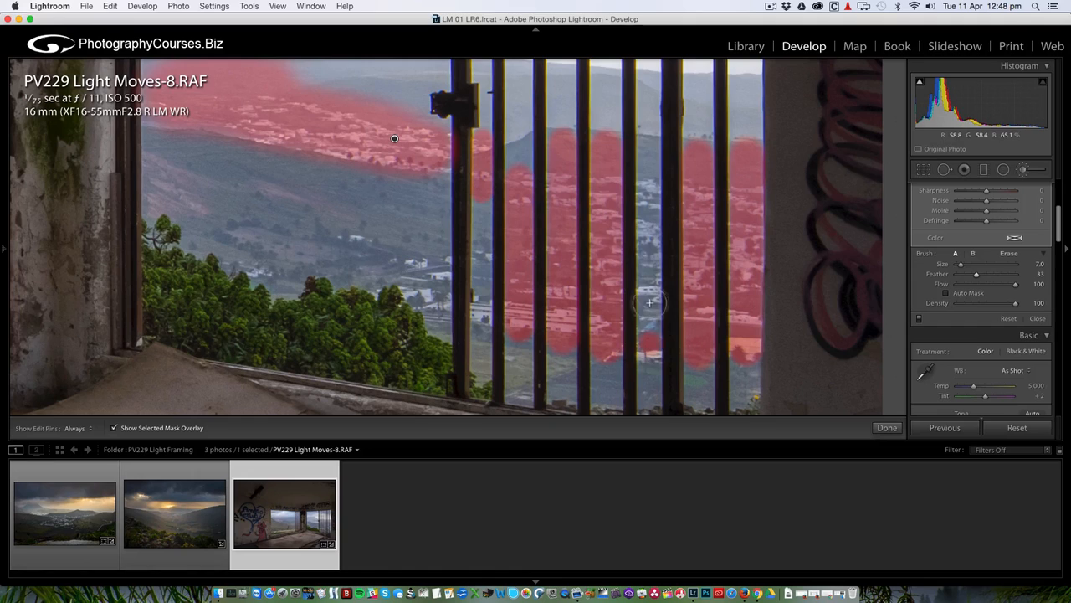
pyautogui.keyDown('shift'); pyautogui.click(648, 147); pyautogui.keyUp('shift')
pyautogui.press('super+z')
pyautogui.press('super+z')
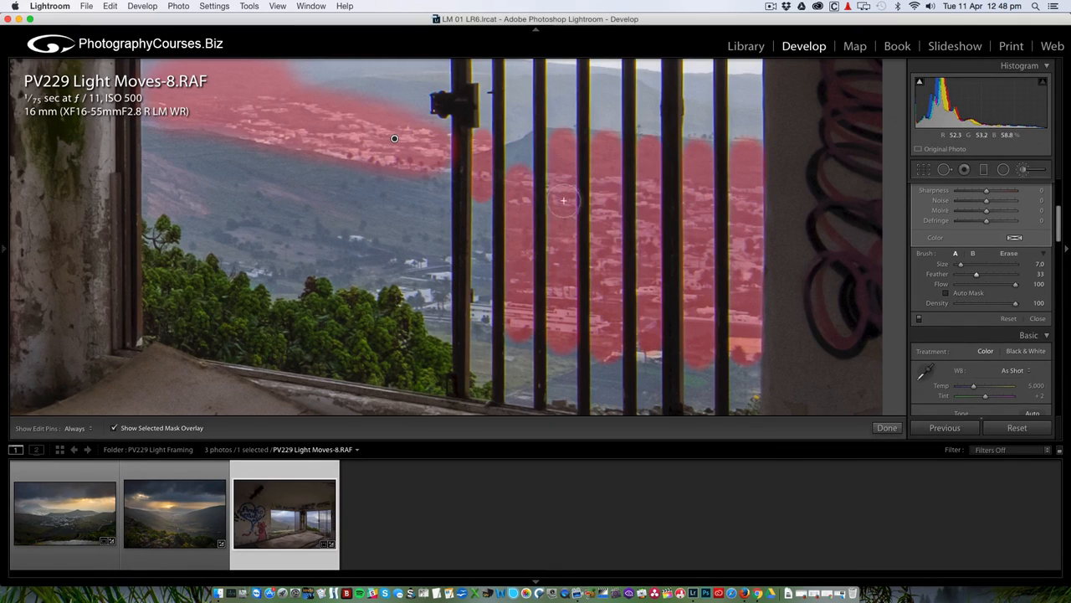
pyautogui.click(481, 327)
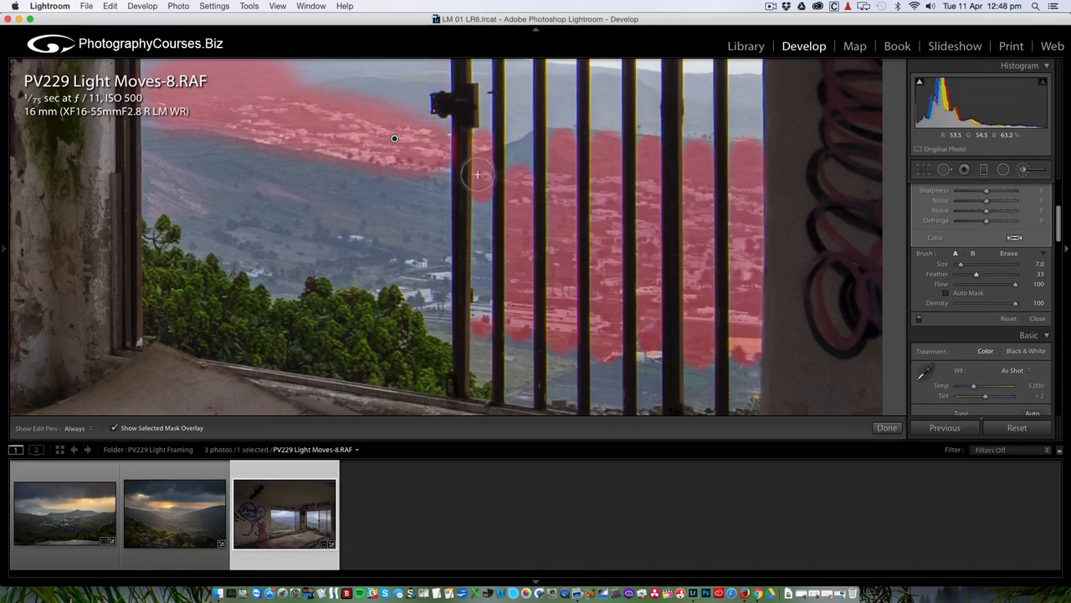
pyautogui.keyDown('shift'); pyautogui.click(482, 191); pyautogui.keyUp('shift')
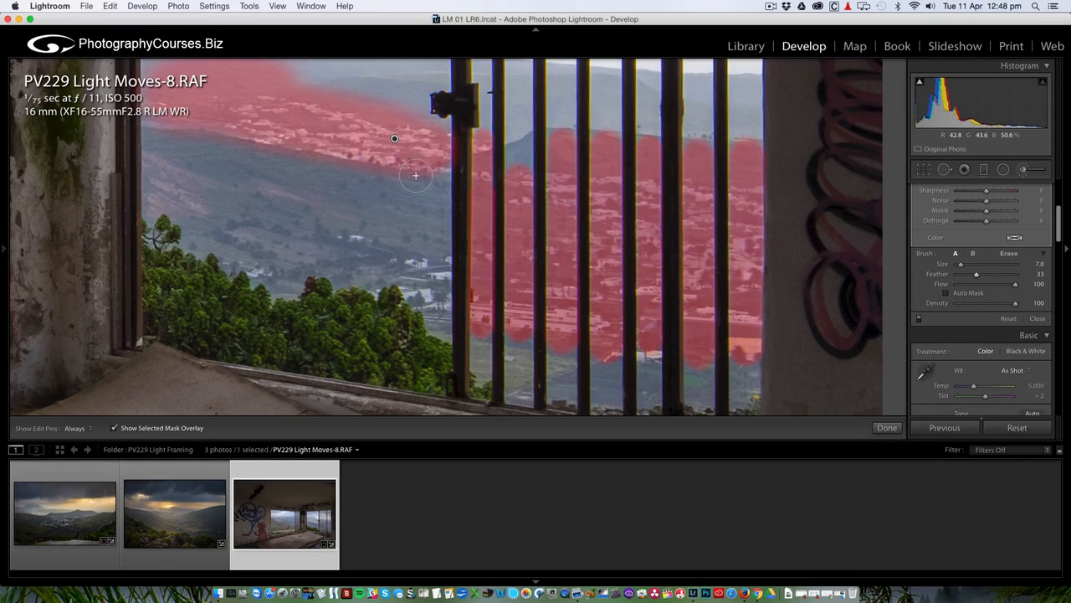
pyautogui.scroll(4, 407, 184)
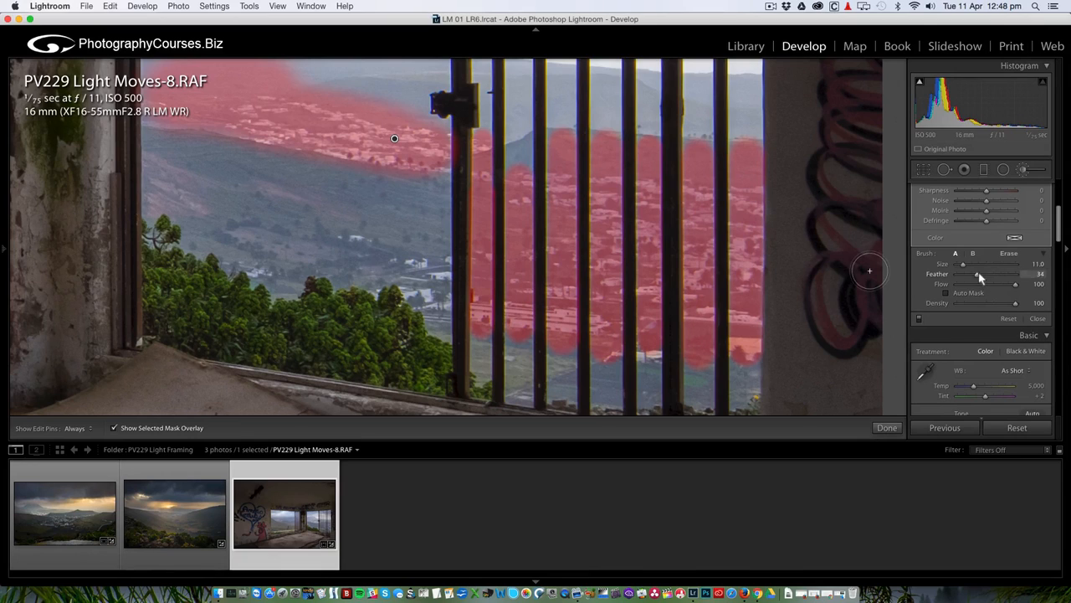
# Set Feather to 55, paint the valley left of the bars, and zoom back to Fit.
pyautogui.moveTo(981, 279); pyautogui.dragTo(993, 278)
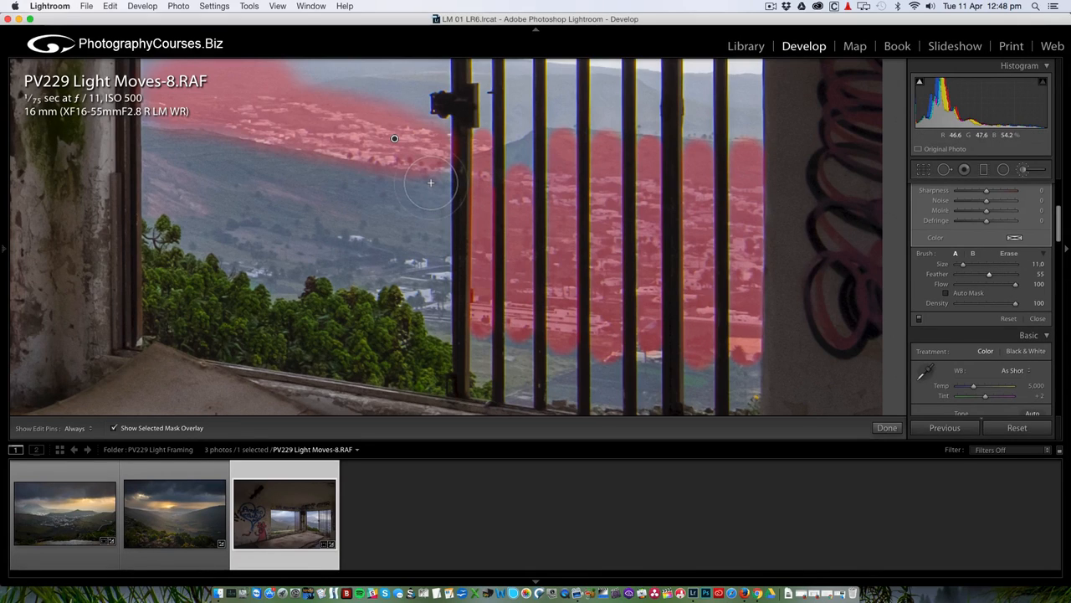
pyautogui.press('[')
pyautogui.press('[')
pyautogui.press('[')
pyautogui.moveTo(441, 180); pyautogui.dragTo(438, 177)
pyautogui.moveTo(432, 225)
pyautogui.mouseDown()
pyautogui.moveTo(446, 284)
pyautogui.moveTo(429, 315)
pyautogui.moveTo(436, 288)
pyautogui.moveTo(421, 293)
pyautogui.moveTo(434, 280)
pyautogui.mouseUp()
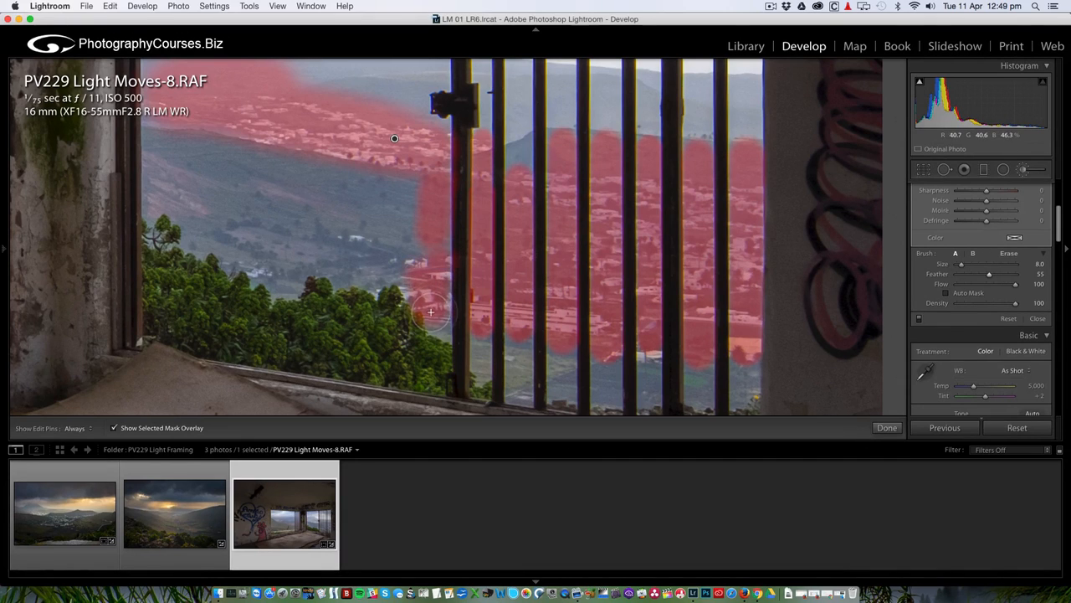
pyautogui.click(452, 255)
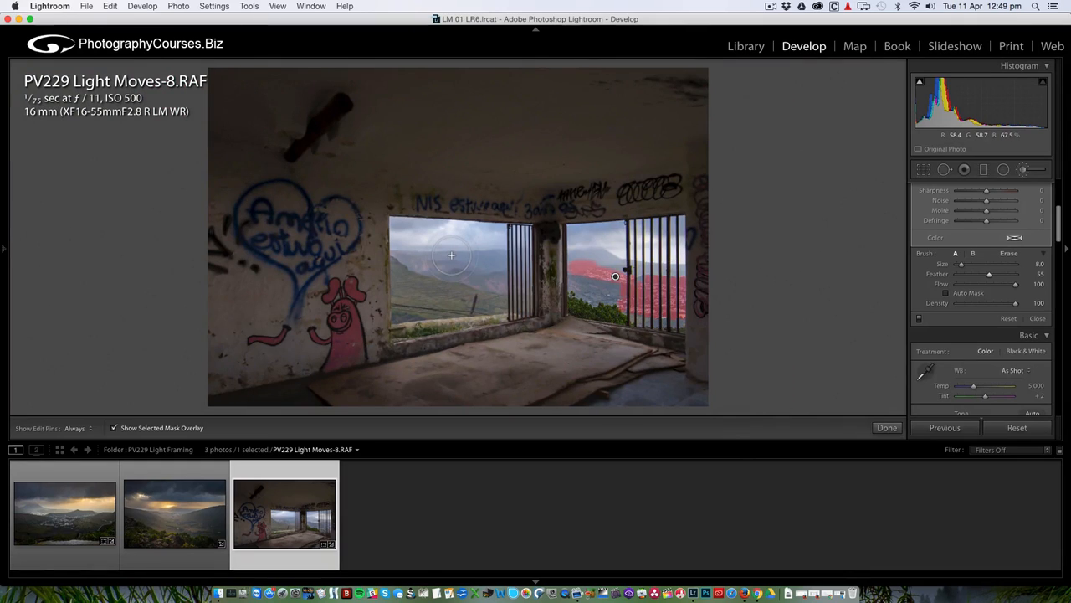
# Hide the overlay, give the valley mask Blacks −14, Saturation 8, Clarity 11, Dehaze 7, Temp 11, then close it.
pyautogui.click(115, 429)
pyautogui.scroll(3, 1030, 282)
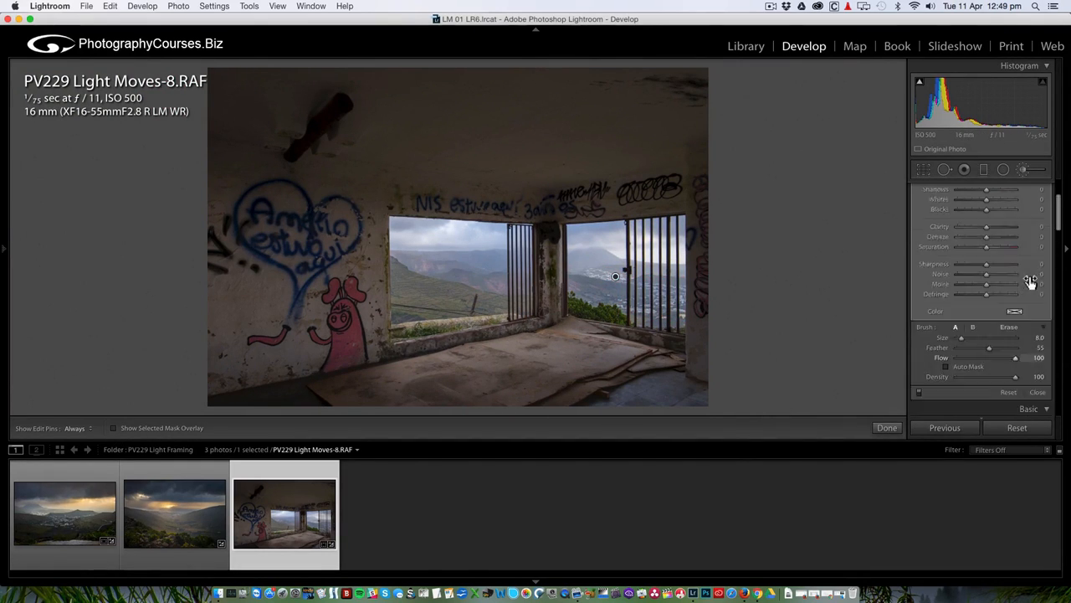
pyautogui.scroll(2, 1031, 282)
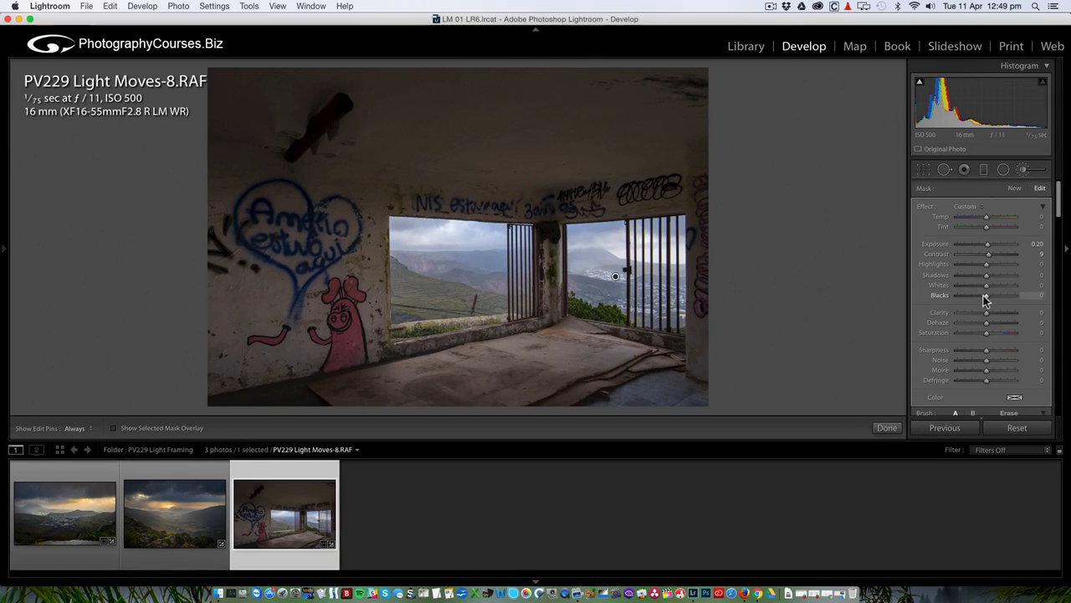
pyautogui.moveTo(987, 300); pyautogui.dragTo(984, 299)
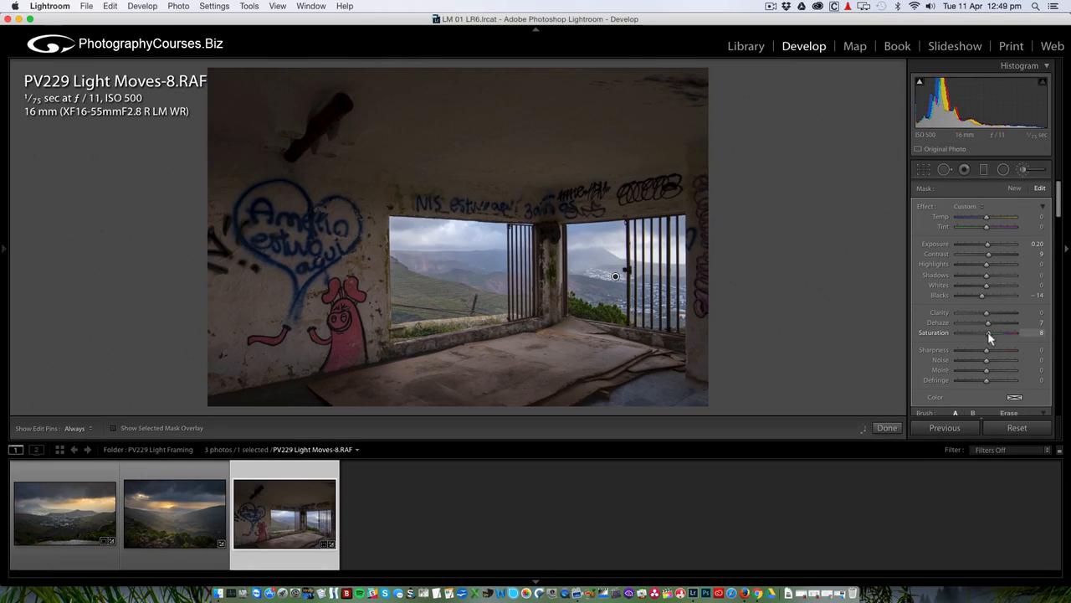
pyautogui.moveTo(988, 333); pyautogui.dragTo(991, 333)
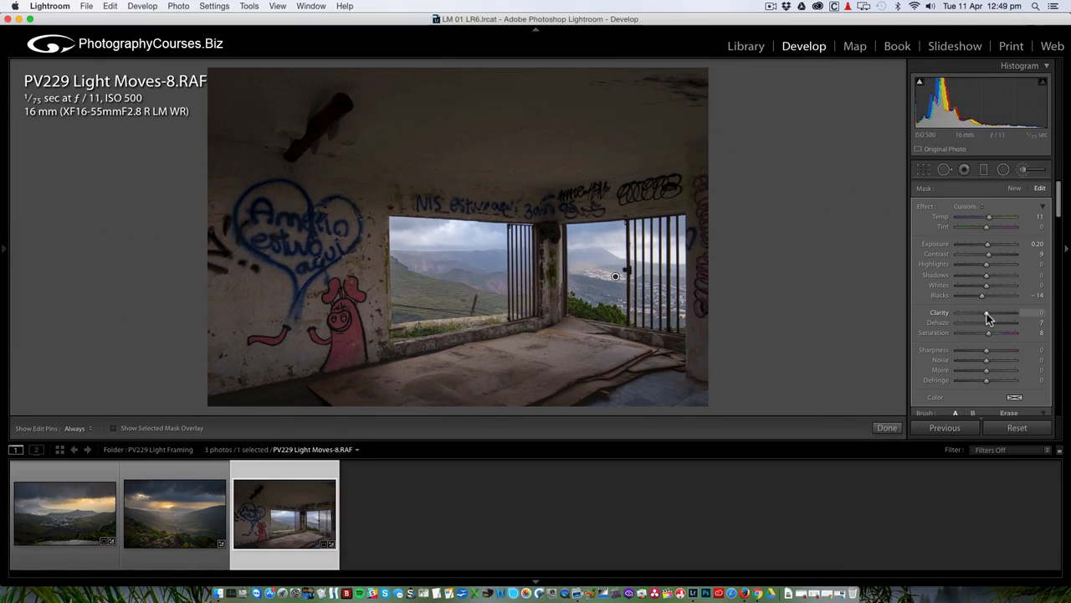
pyautogui.moveTo(987, 313); pyautogui.dragTo(990, 317)
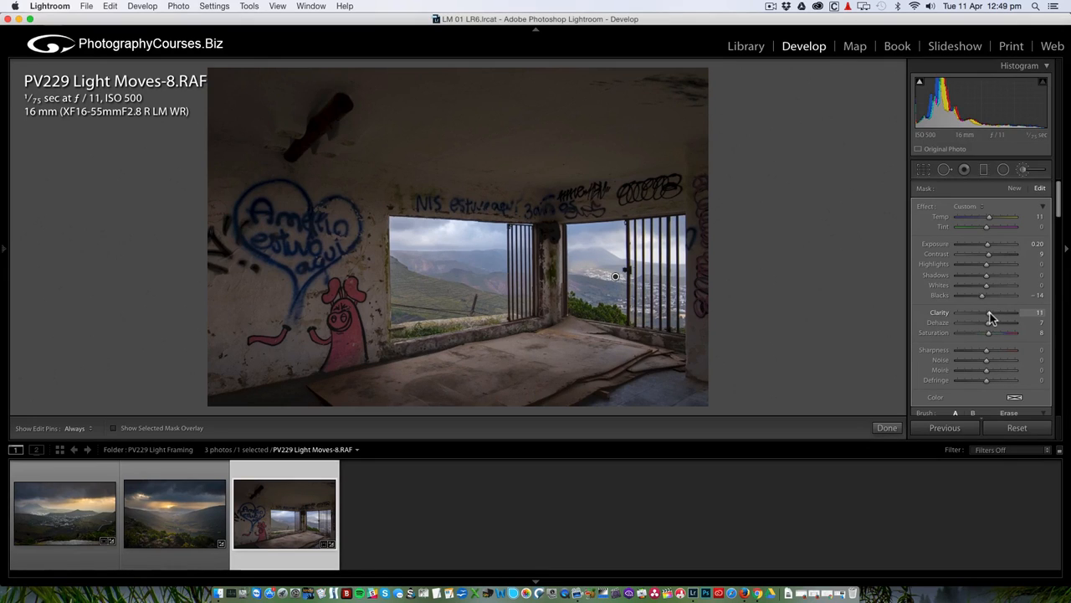
pyautogui.click(1022, 169)
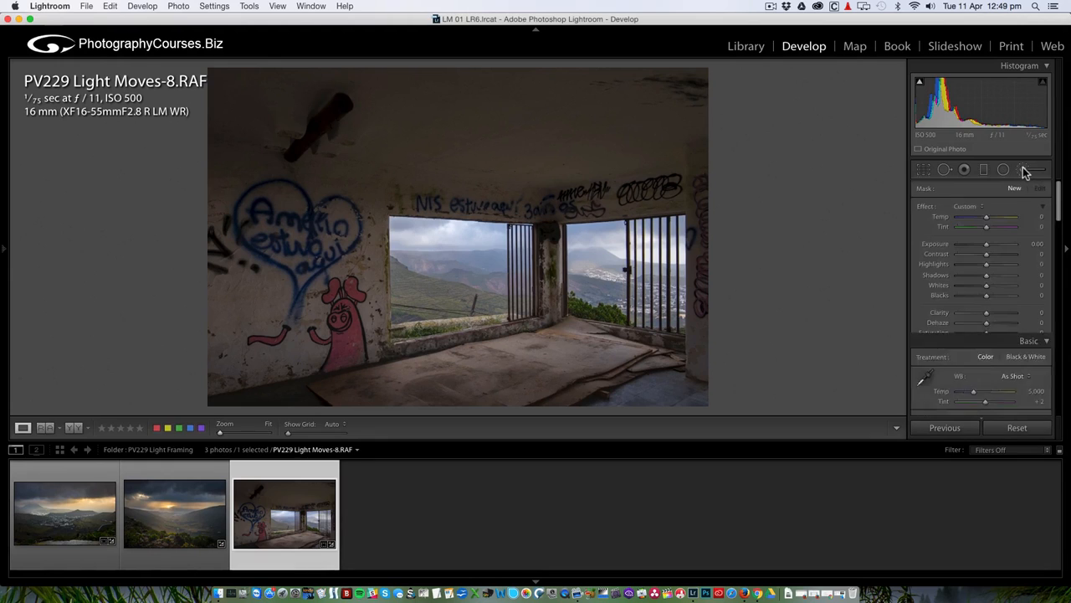
# Review the edit in Before/After and at 1:1, then reopen the Adjustment Brush for a fresh mask.
pyautogui.click(69, 427)
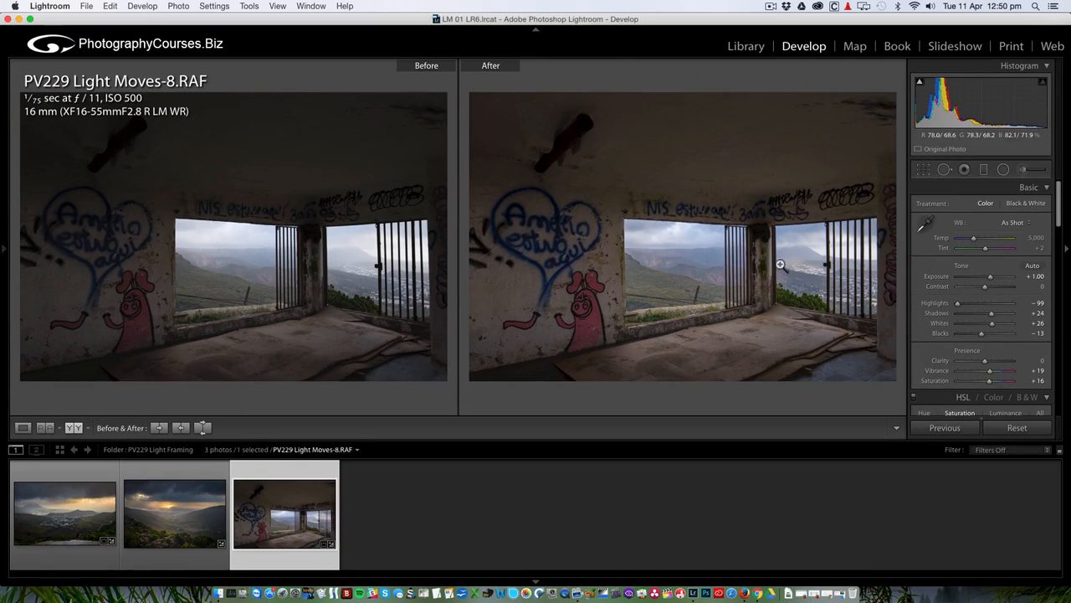
pyautogui.click(23, 426)
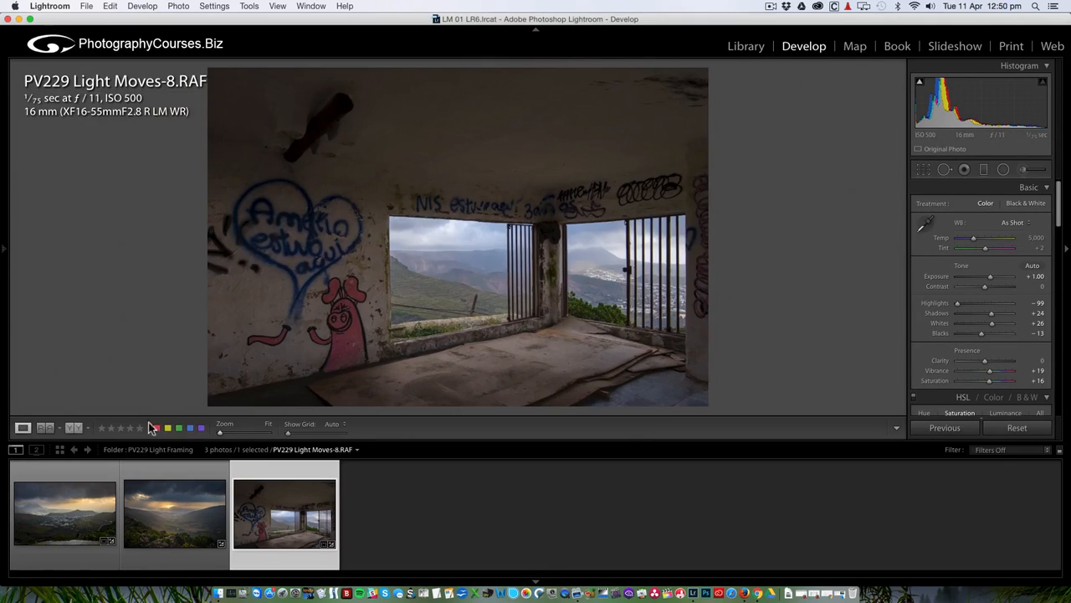
pyautogui.click(591, 260)
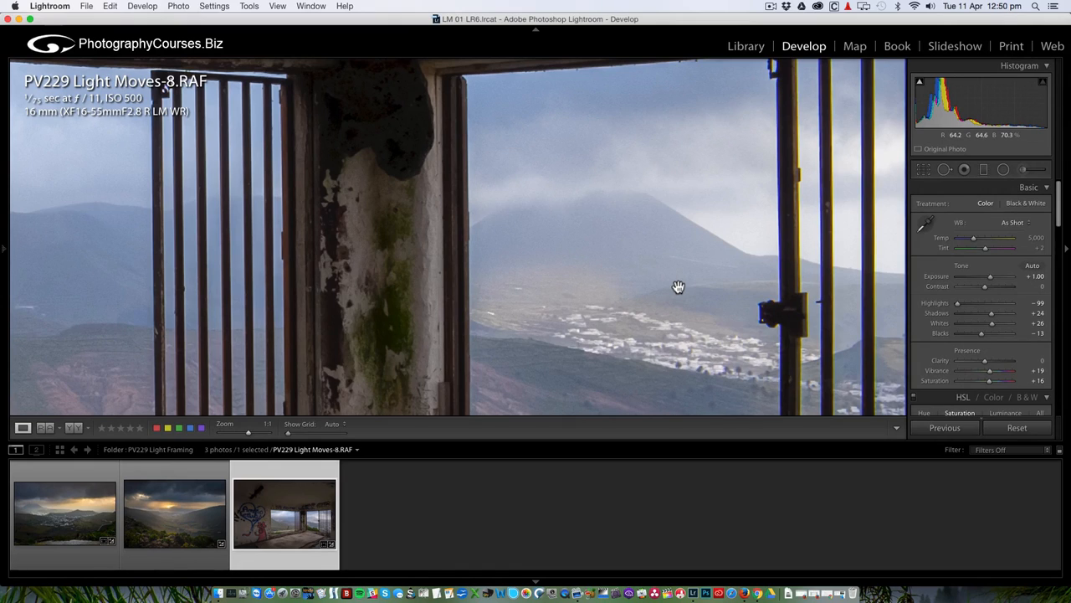
pyautogui.click(582, 303)
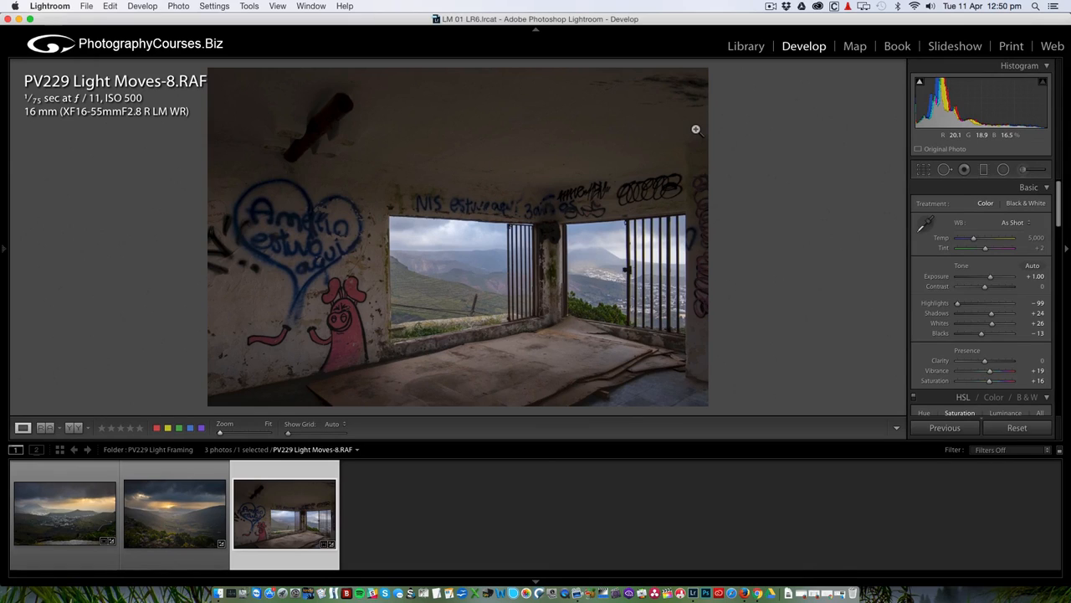
pyautogui.click(1022, 169)
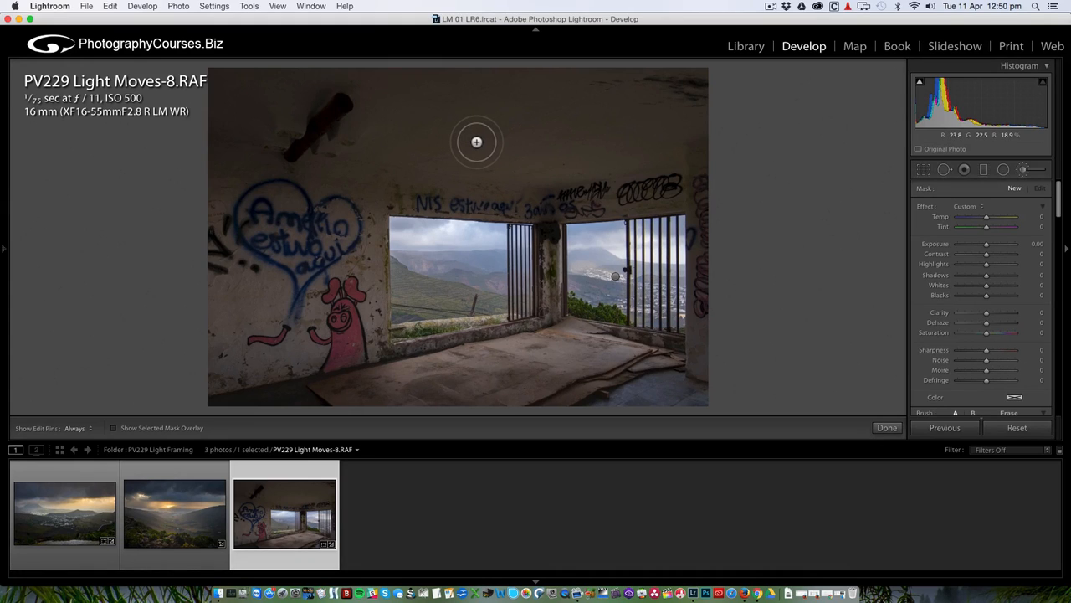
# Lower the new brush's Feather to 33 and turn on the red mask overlay.
pyautogui.scroll(-1, 982, 392)
pyautogui.scroll(-3, 983, 392)
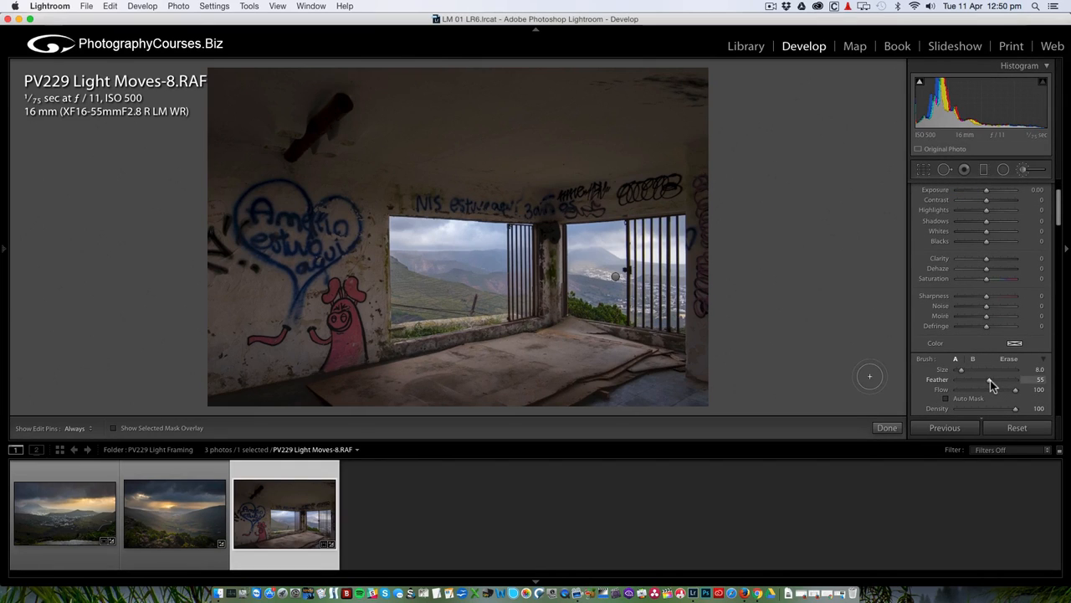
pyautogui.moveTo(990, 380); pyautogui.dragTo(979, 382)
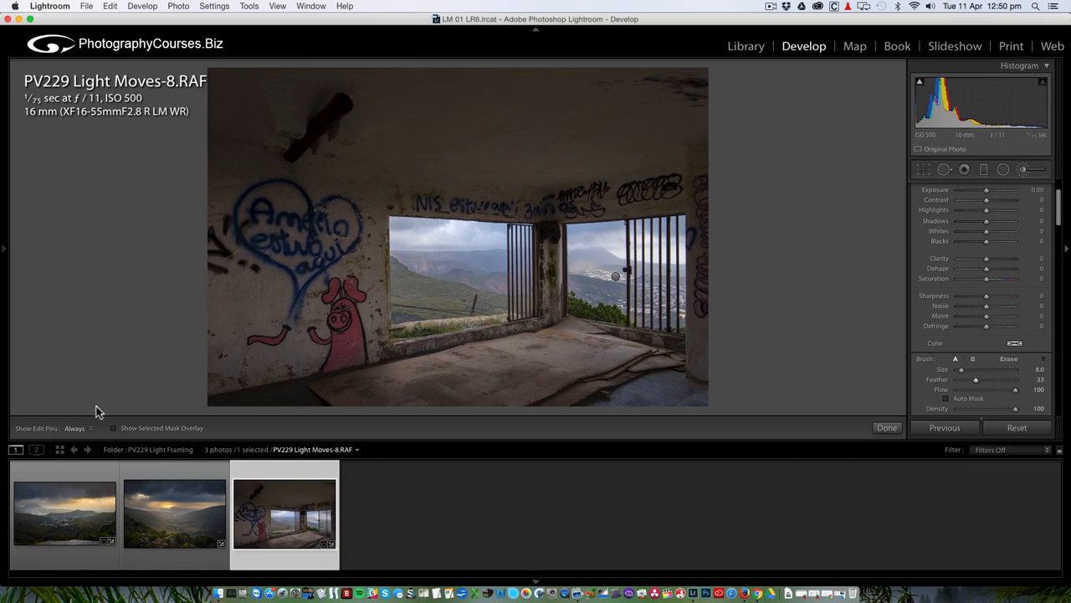
pyautogui.click(113, 429)
pyautogui.scroll(1, 971, 335)
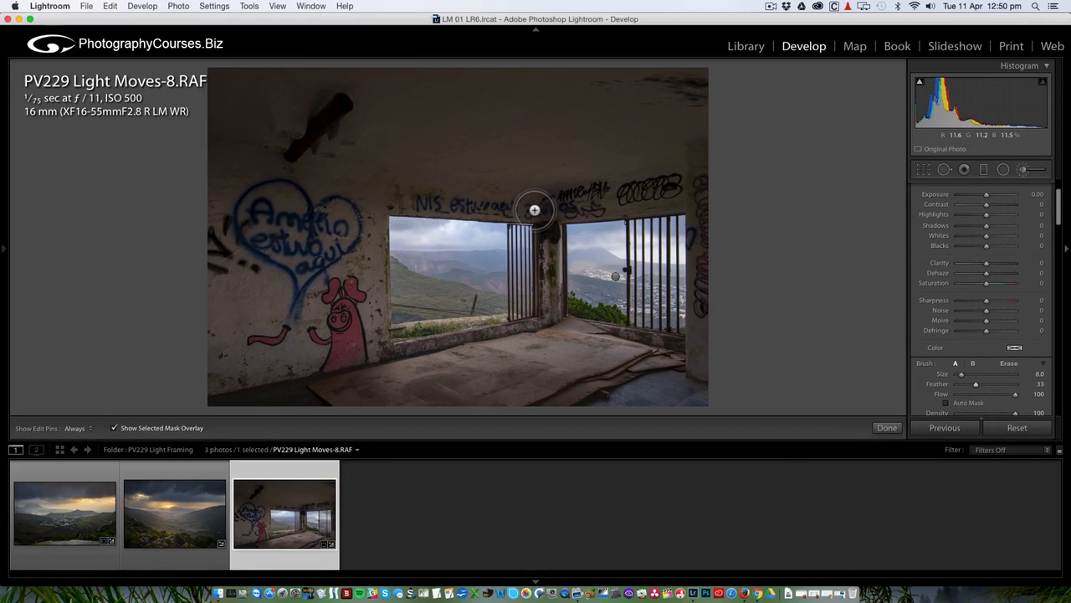
# Mask the wall and graffiti band above and left of the left window frame.
pyautogui.click(534, 210)
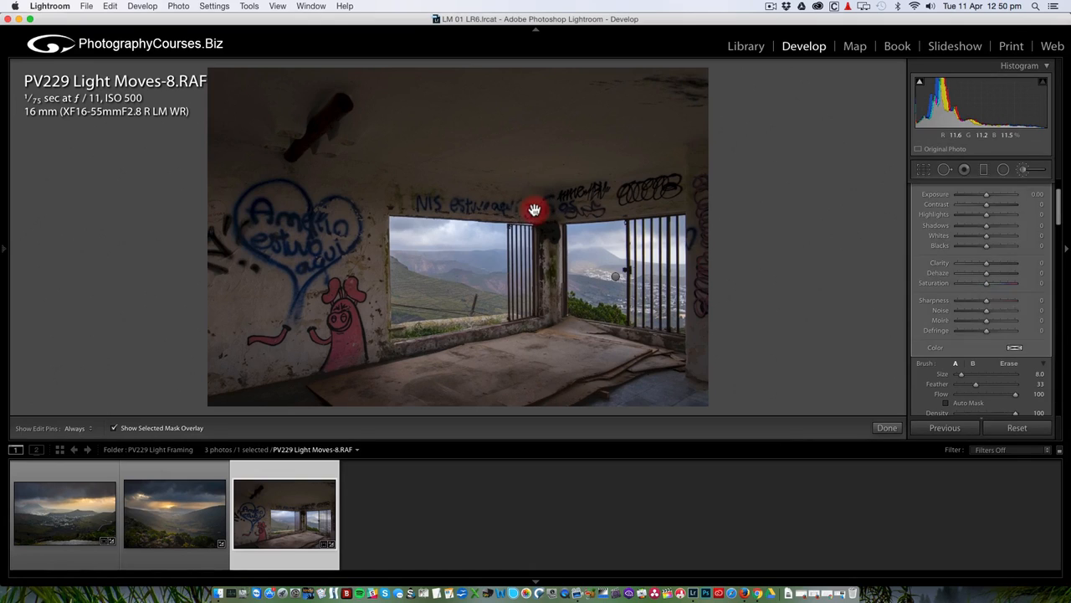
pyautogui.keyDown('shift'); pyautogui.click(386, 200); pyautogui.keyUp('shift')
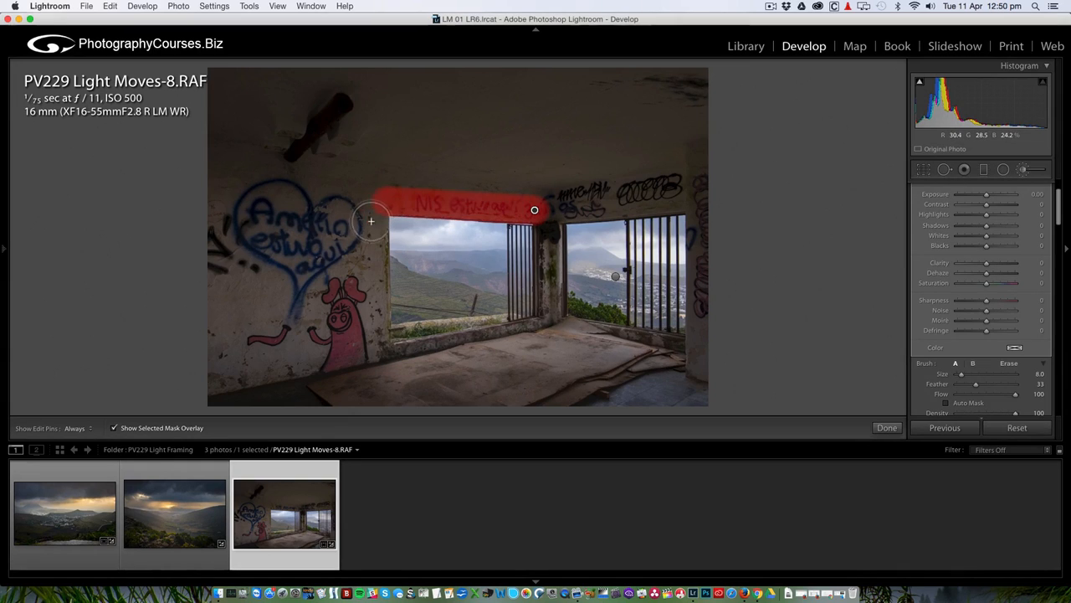
pyautogui.keyDown('shift'); pyautogui.click(374, 215); pyautogui.keyUp('shift')
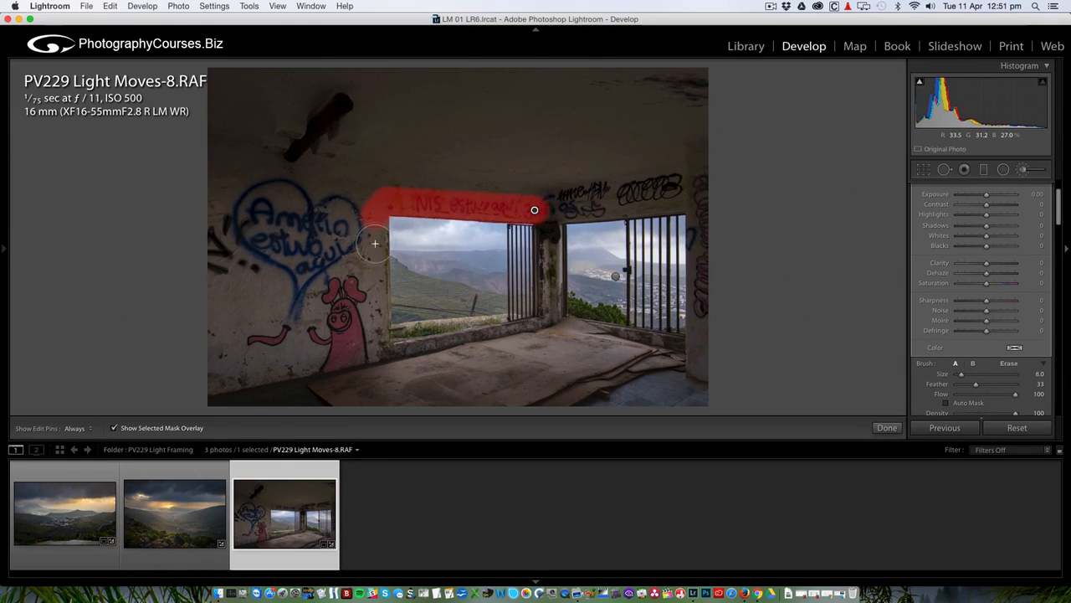
pyautogui.keyDown('shift'); pyautogui.click(379, 350); pyautogui.keyUp('shift')
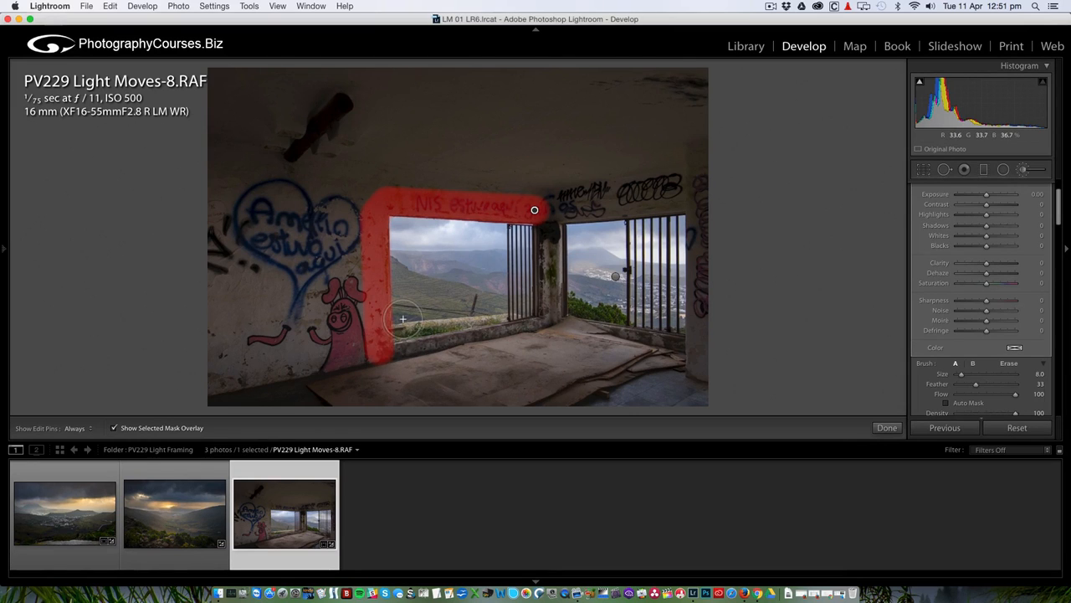
pyautogui.press('z')
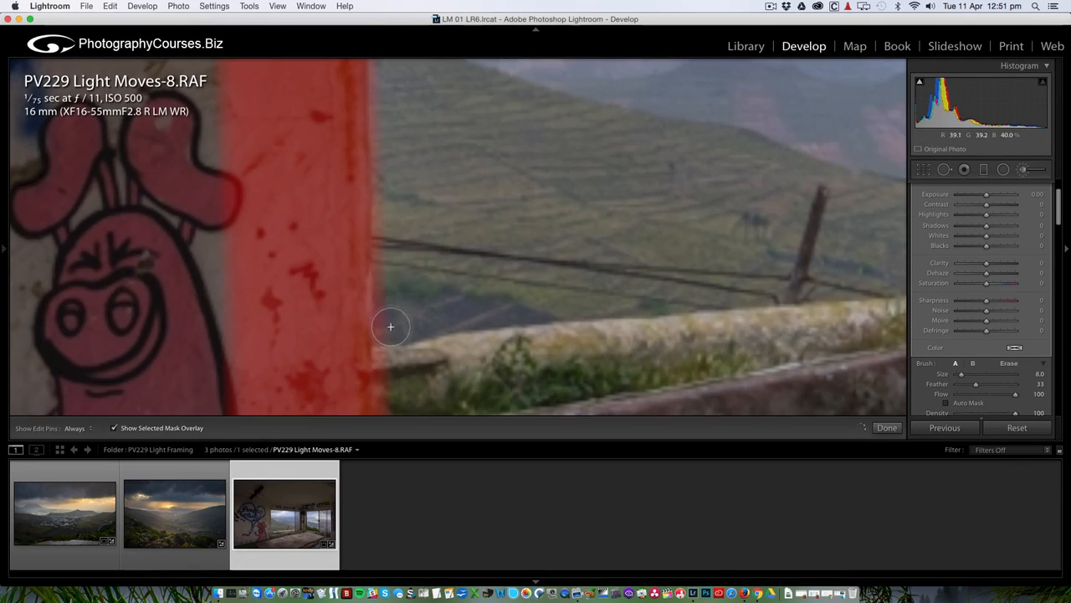
pyautogui.press('z')
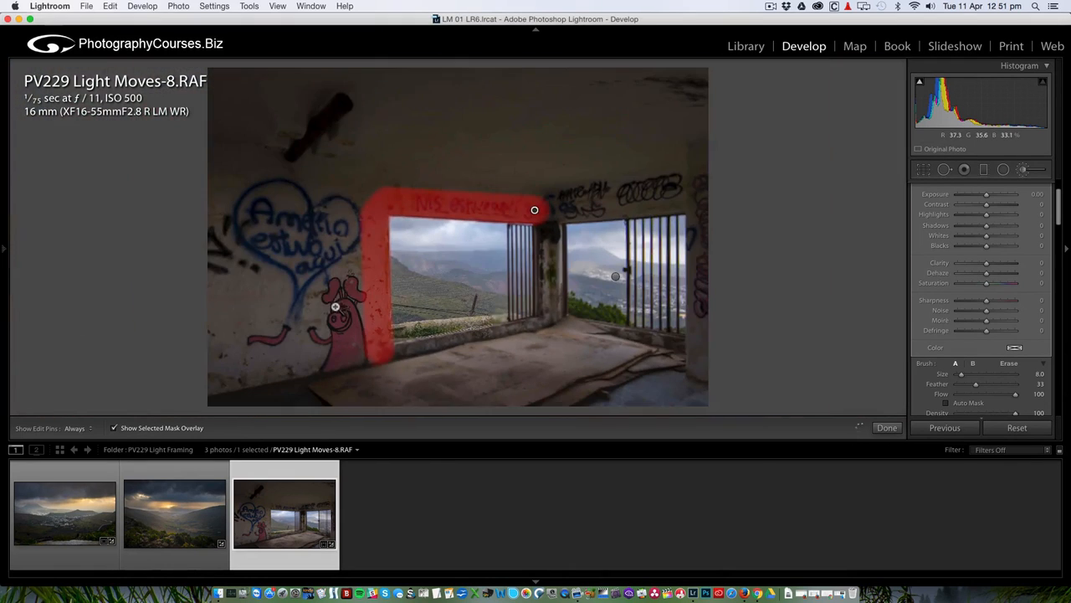
# Extend the mask along the sill, down the central pillar, and around the right window's lower edge and corner.
pyautogui.click(395, 358)
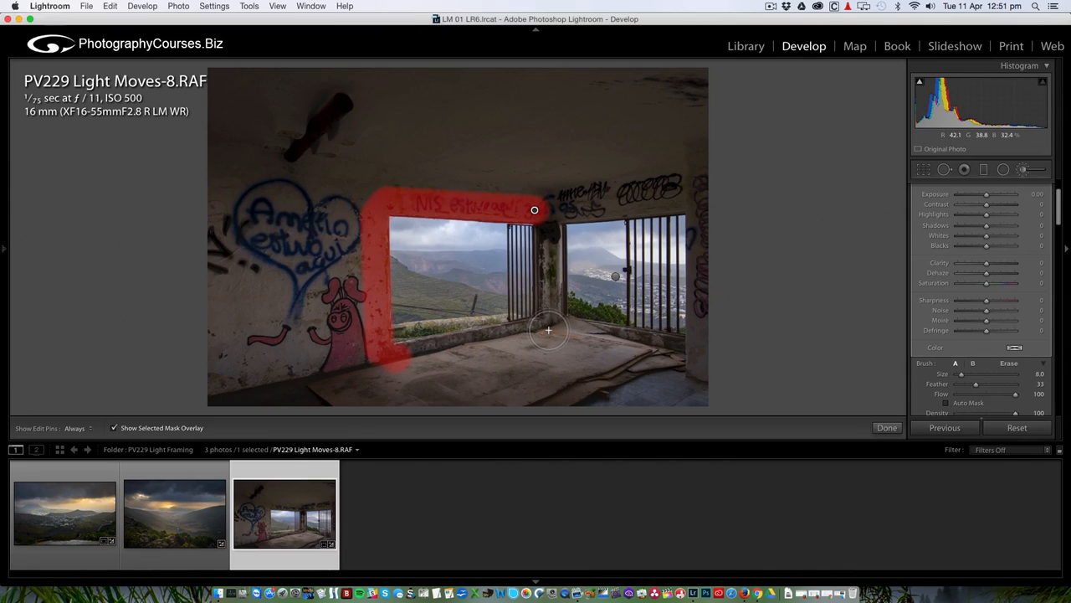
pyautogui.keyDown('shift'); pyautogui.click(548, 330); pyautogui.keyUp('shift')
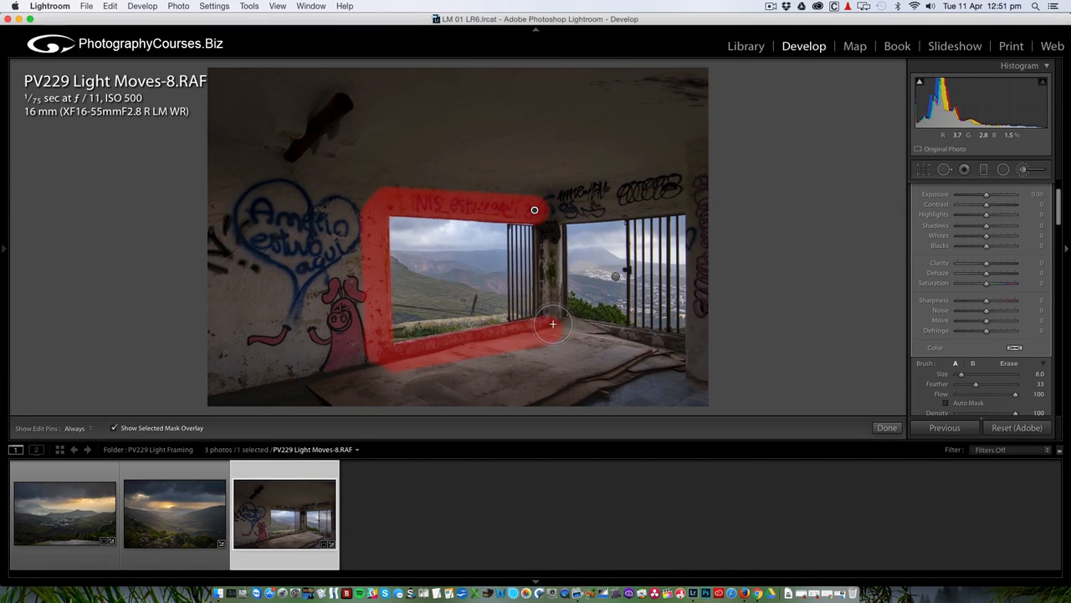
pyautogui.press('[')
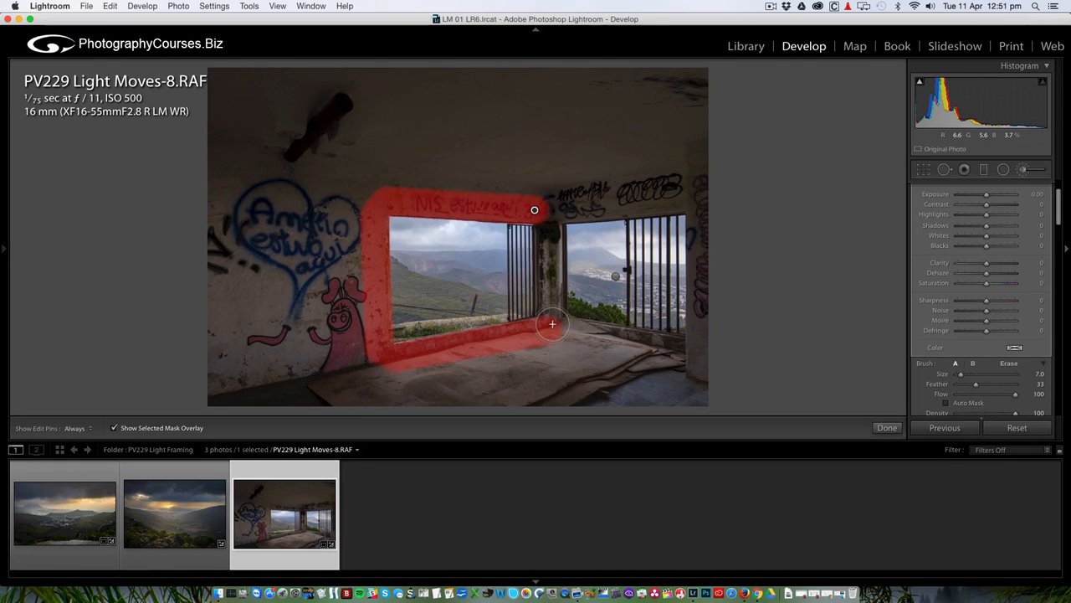
pyautogui.press('[')
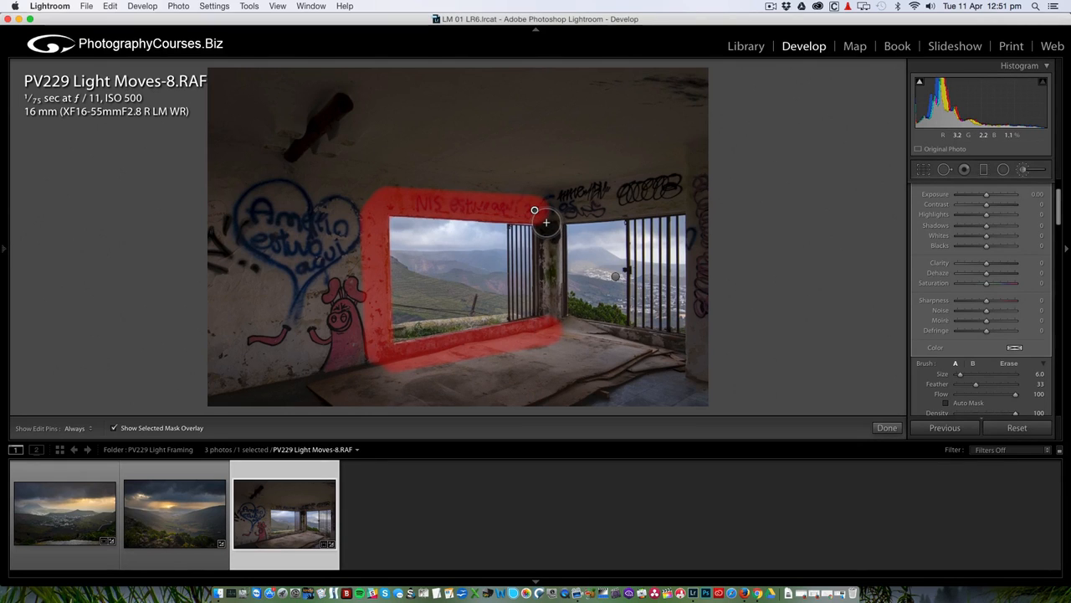
pyautogui.moveTo(543, 216); pyautogui.dragTo(546, 314)
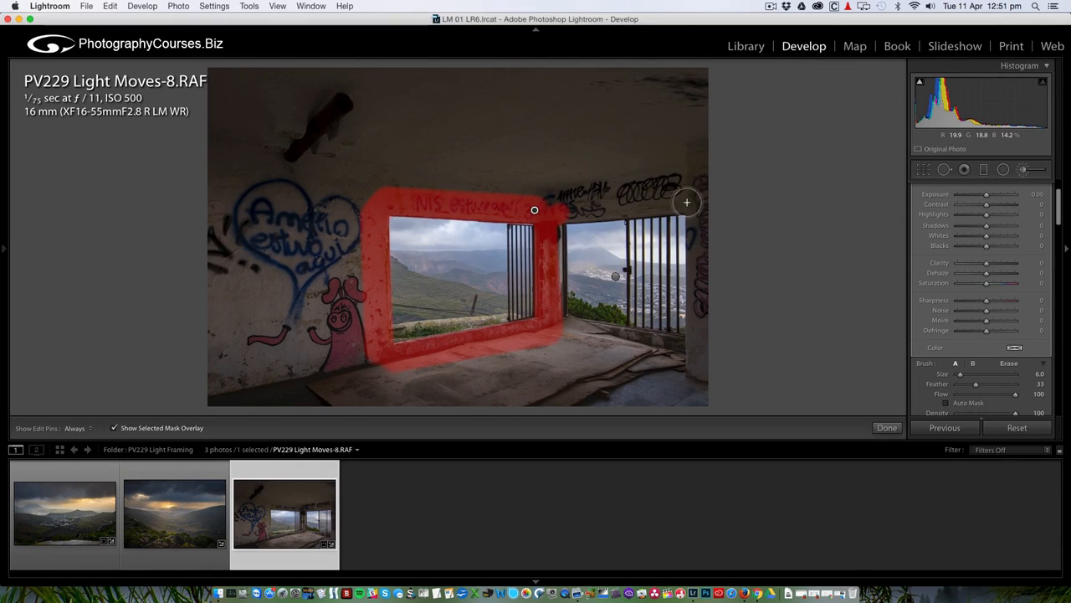
pyautogui.keyDown('shift'); pyautogui.click(687, 202); pyautogui.keyUp('shift')
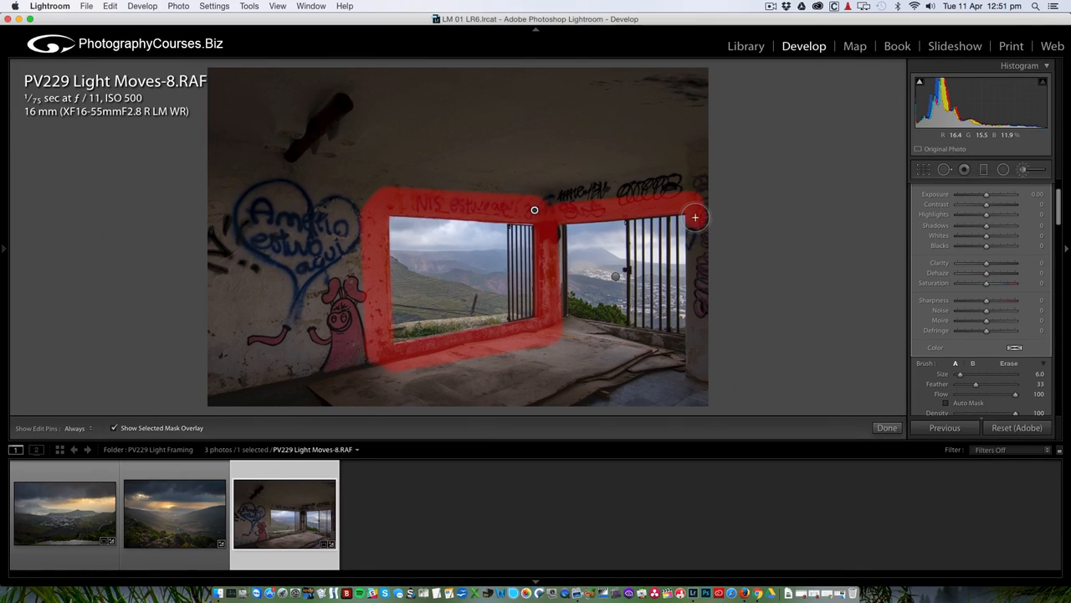
pyautogui.keyDown('shift'); pyautogui.click(695, 348); pyautogui.keyUp('shift')
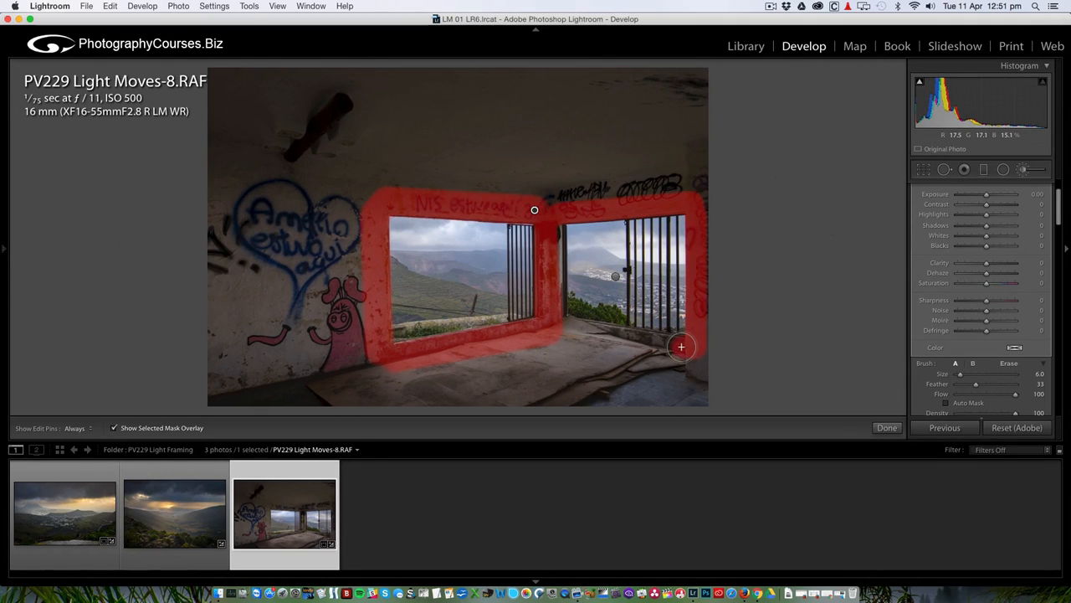
pyautogui.click(681, 346)
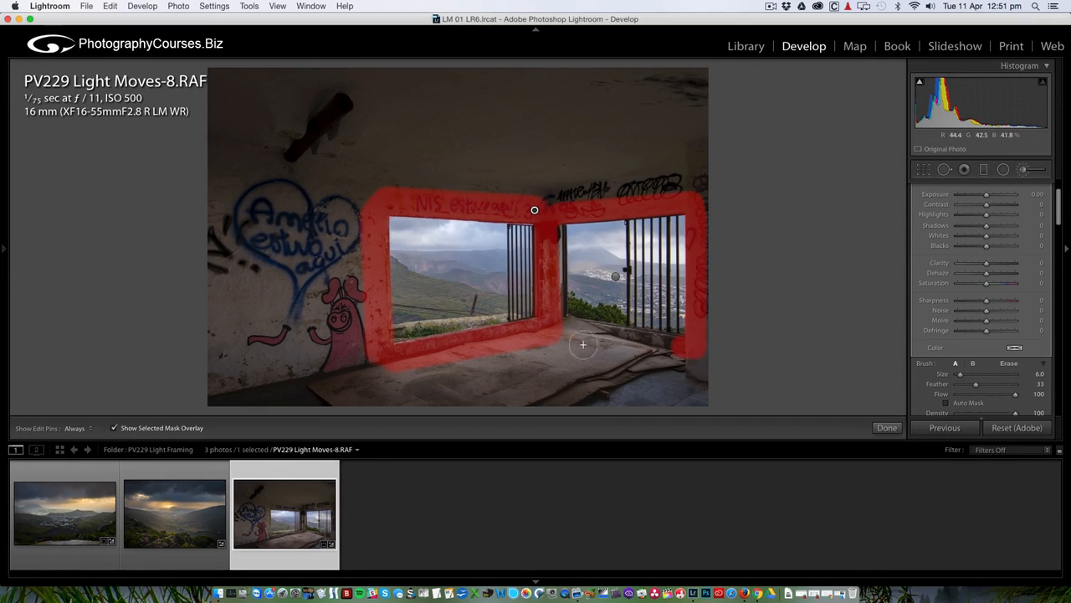
pyautogui.keyDown('shift'); pyautogui.click(560, 327); pyautogui.keyUp('shift')
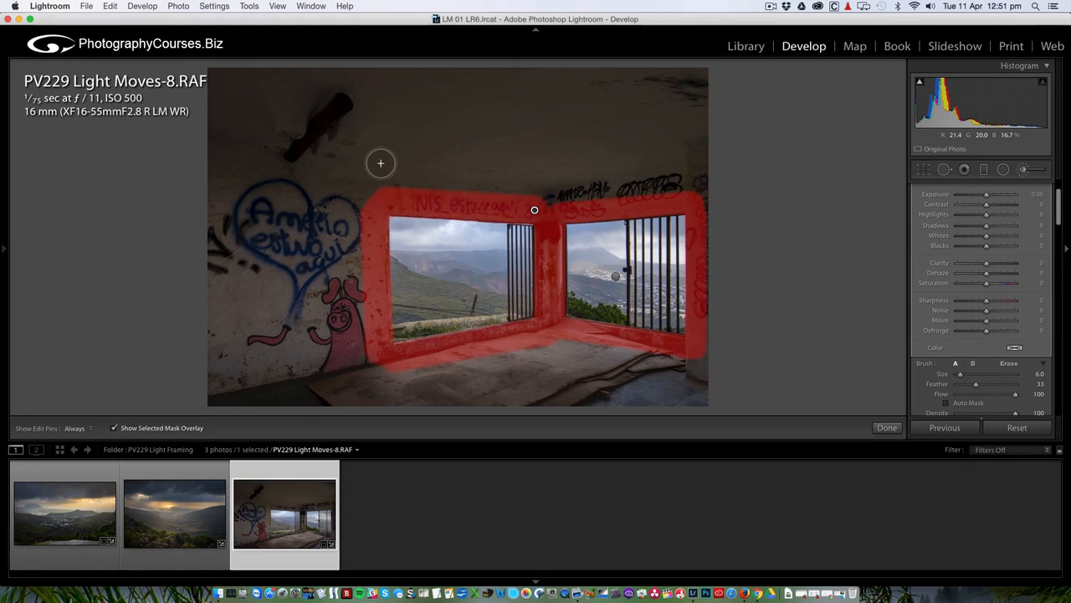
# Enlarge the brush to 14 and paint the ceiling, floor, walls and grey graffiti panel.
pyautogui.scroll(4, 376, 163)
pyautogui.click(343, 172)
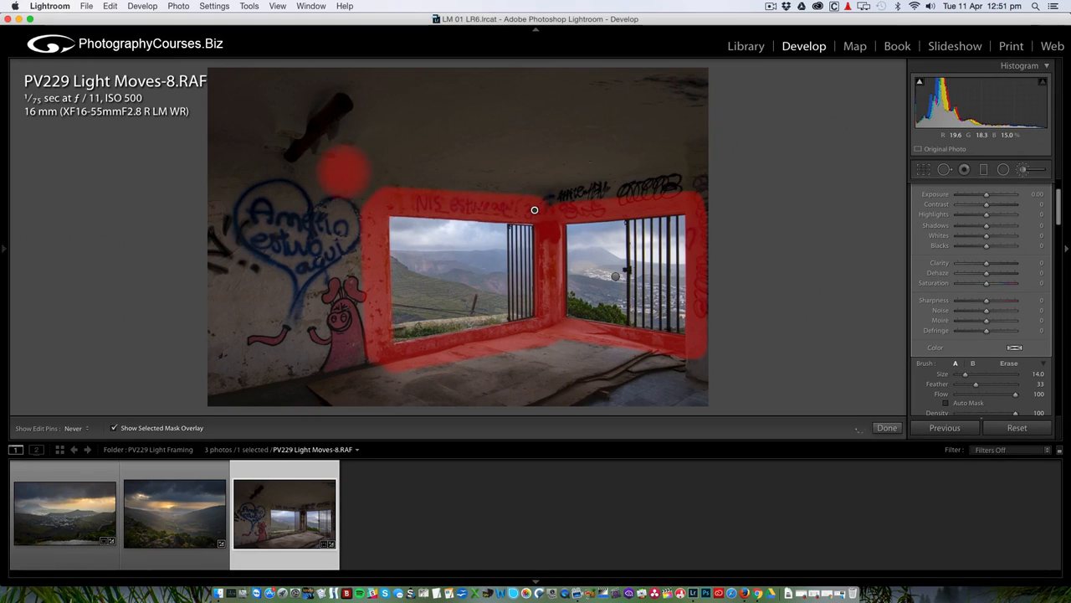
pyautogui.moveTo(701, 156)
pyautogui.mouseDown()
pyautogui.moveTo(424, 172)
pyautogui.moveTo(718, 178)
pyautogui.mouseUp()
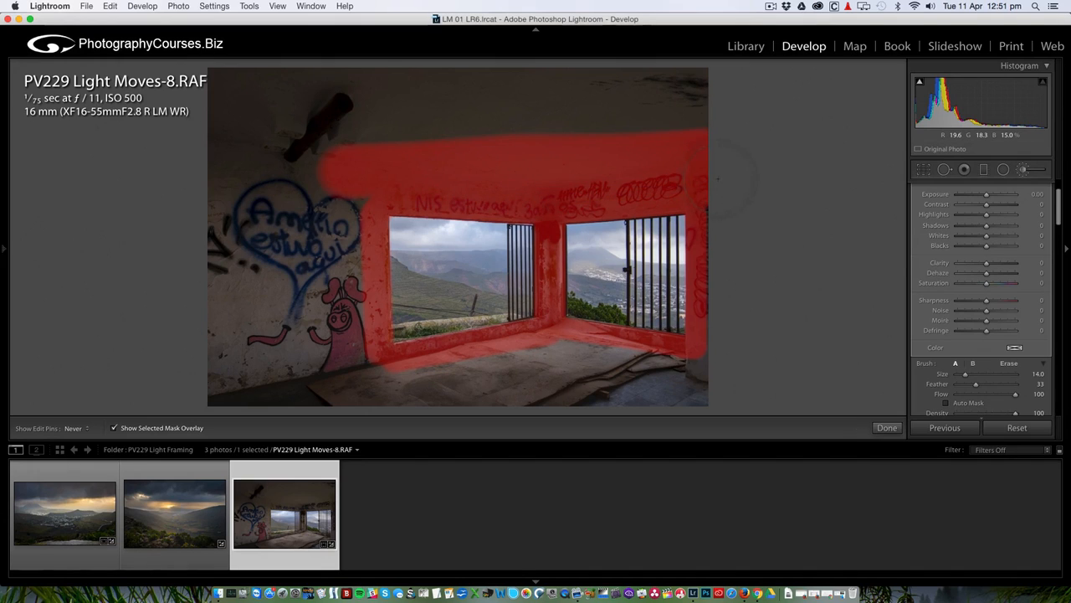
pyautogui.moveTo(750, 109)
pyautogui.mouseDown()
pyautogui.moveTo(233, 126)
pyautogui.moveTo(807, 75)
pyautogui.moveTo(537, 46)
pyautogui.moveTo(373, 48)
pyautogui.moveTo(585, 48)
pyautogui.moveTo(725, 65)
pyautogui.moveTo(498, 73)
pyautogui.moveTo(277, 49)
pyautogui.moveTo(213, 376)
pyautogui.moveTo(230, 397)
pyautogui.mouseUp()
pyautogui.moveTo(730, 399)
pyautogui.mouseDown()
pyautogui.moveTo(682, 369)
pyautogui.moveTo(556, 352)
pyautogui.moveTo(469, 365)
pyautogui.mouseUp()
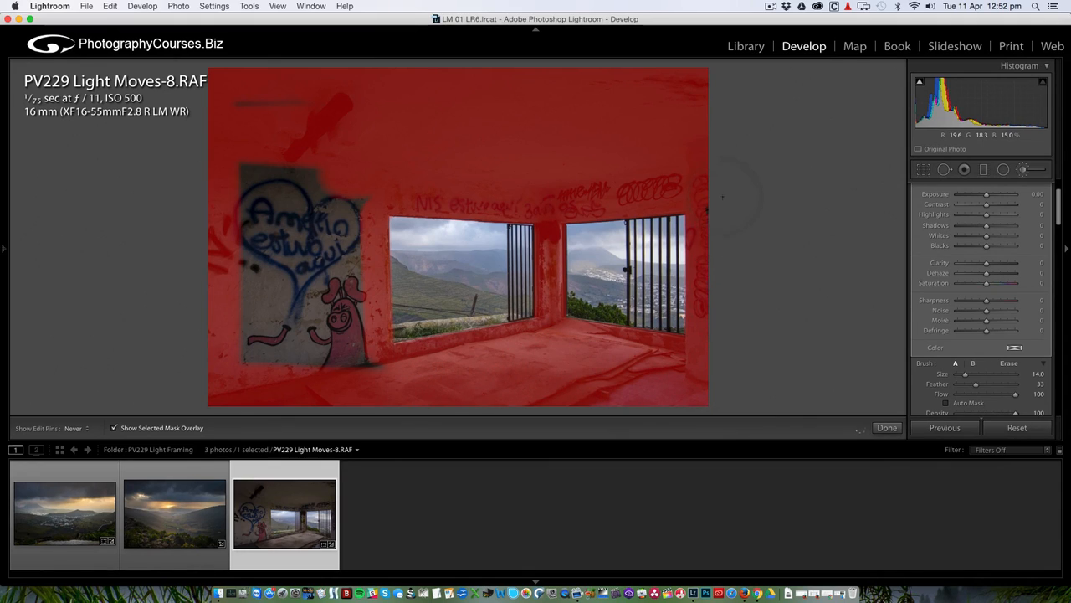
pyautogui.moveTo(341, 158); pyautogui.dragTo(250, 119)
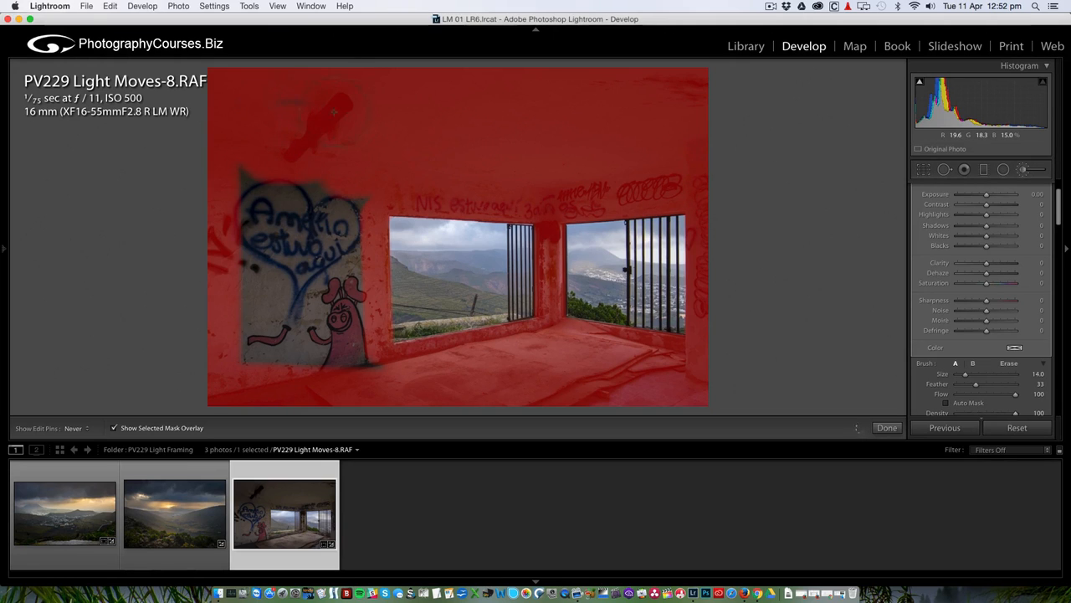
pyautogui.moveTo(251, 193)
pyautogui.mouseDown()
pyautogui.moveTo(266, 342)
pyautogui.moveTo(289, 251)
pyautogui.moveTo(335, 310)
pyautogui.moveTo(348, 242)
pyautogui.mouseUp()
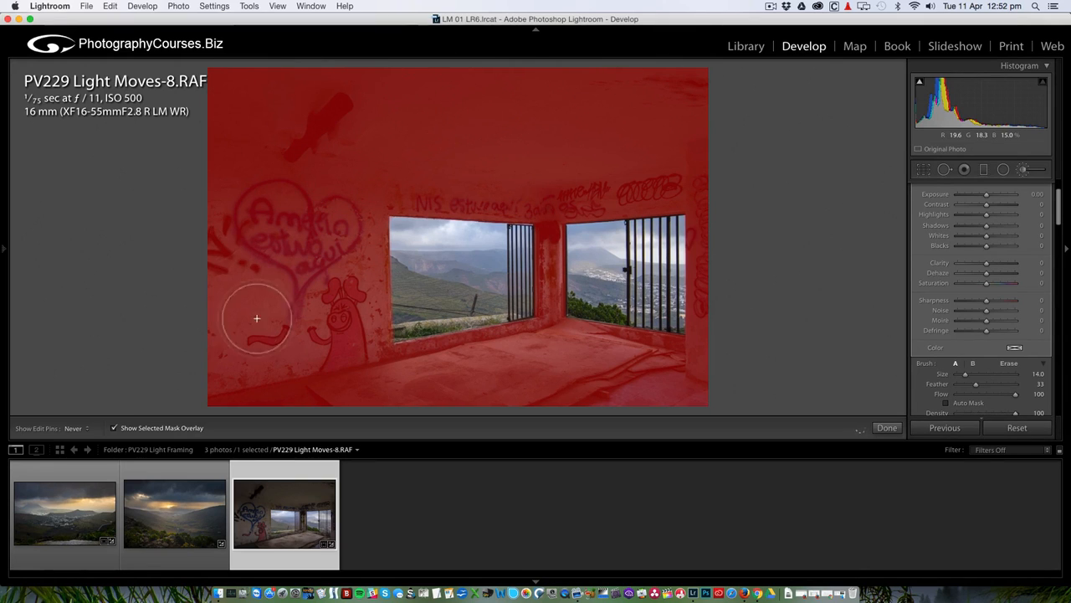
# At 1:1 zoom, paint the mask along the window sill edges with a size-8 brush.
pyautogui.press('h')
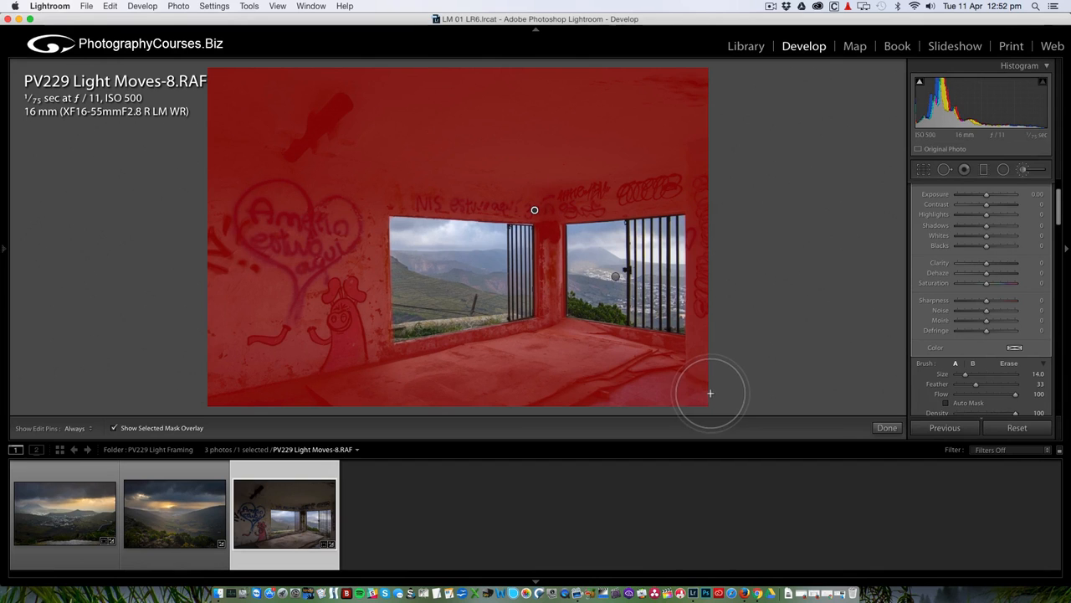
pyautogui.press('z')
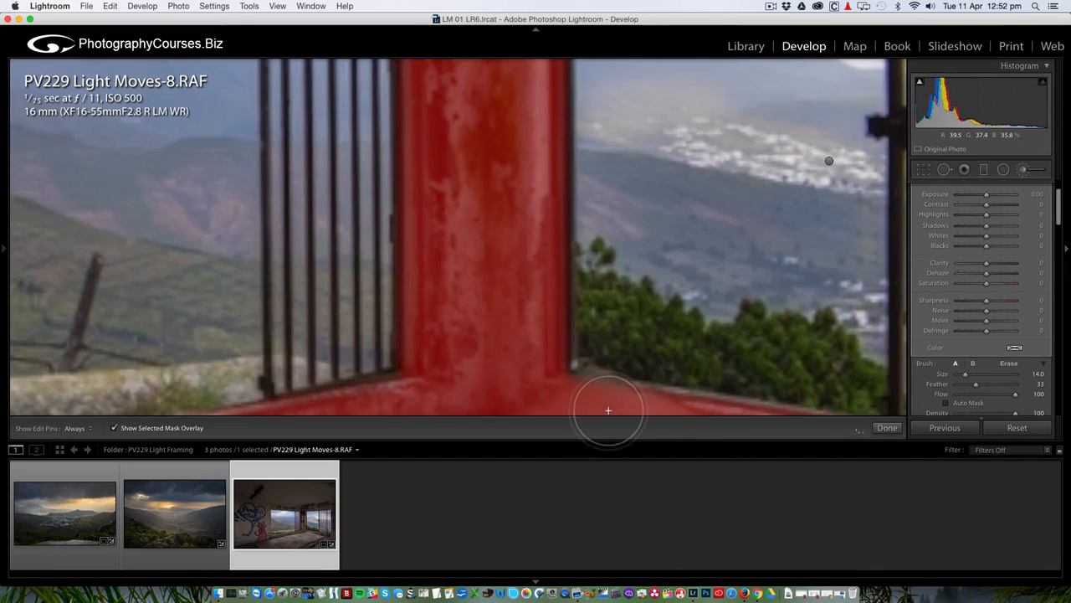
pyautogui.press('[')
pyautogui.press('[')
pyautogui.press('[')
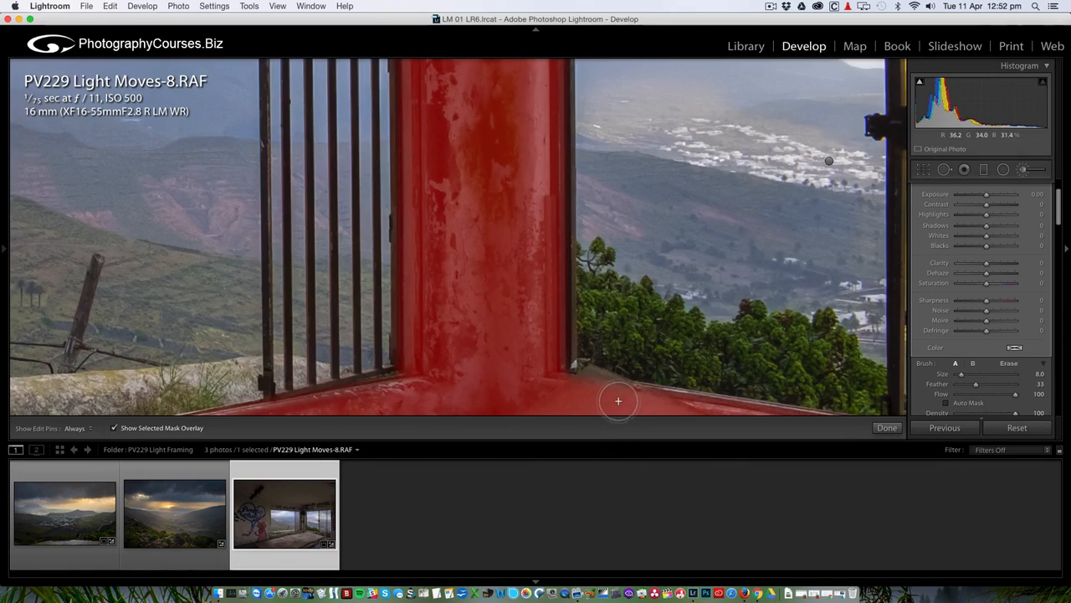
pyautogui.press('h')
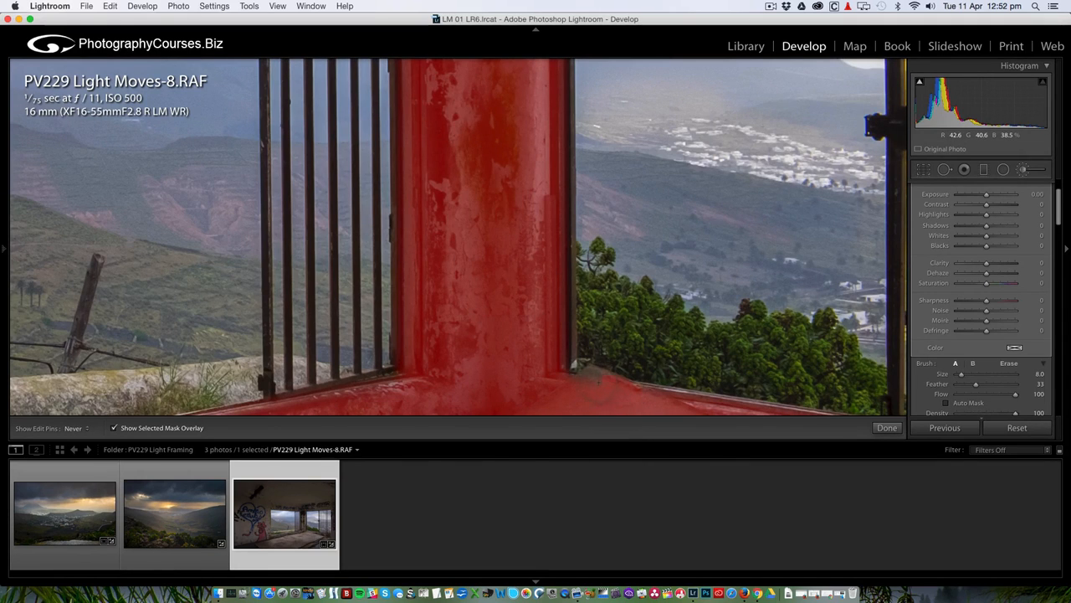
pyautogui.moveTo(590, 383); pyautogui.dragTo(560, 408)
pyautogui.moveTo(672, 330); pyautogui.dragTo(528, 167)
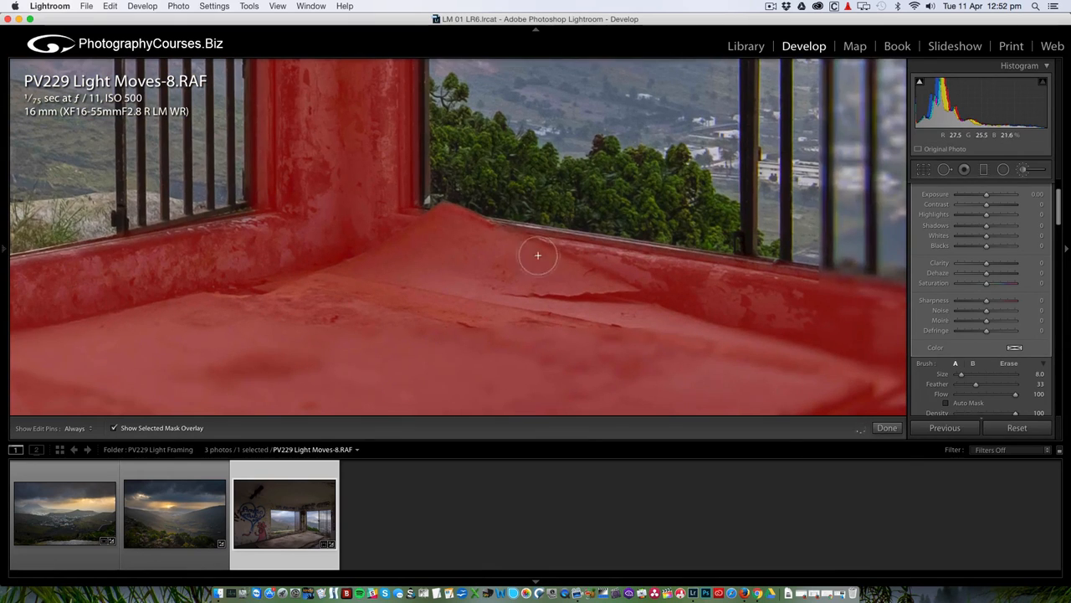
pyautogui.click(497, 232)
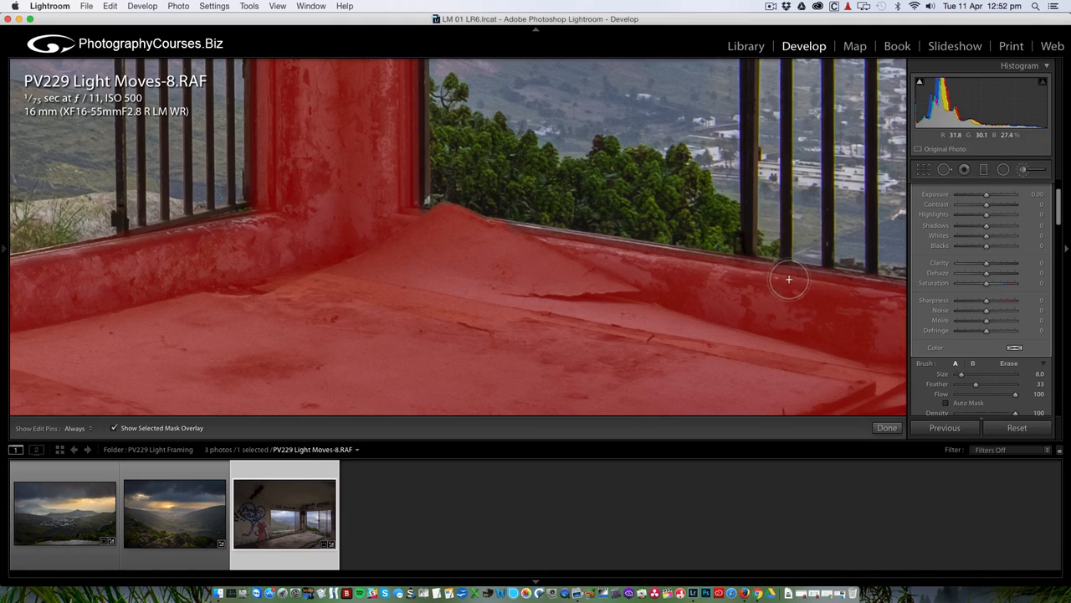
pyautogui.moveTo(790, 280); pyautogui.dragTo(791, 282)
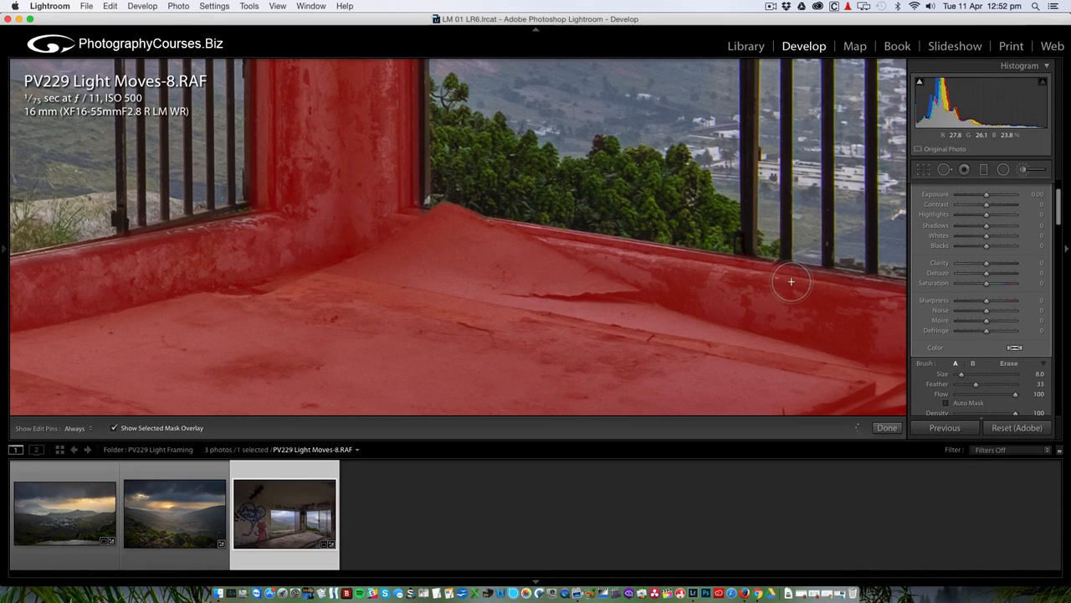
# Hide the red mask overlay and return to the whole-photo Fit view.
pyautogui.moveTo(374, 267); pyautogui.dragTo(861, 256)
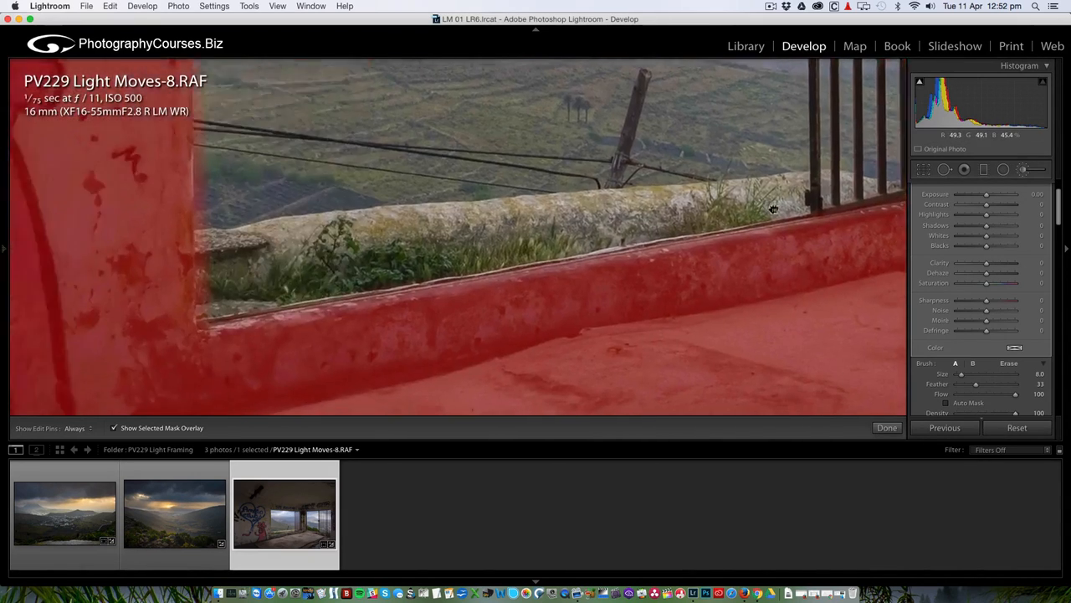
pyautogui.moveTo(773, 209); pyautogui.dragTo(1020, 194)
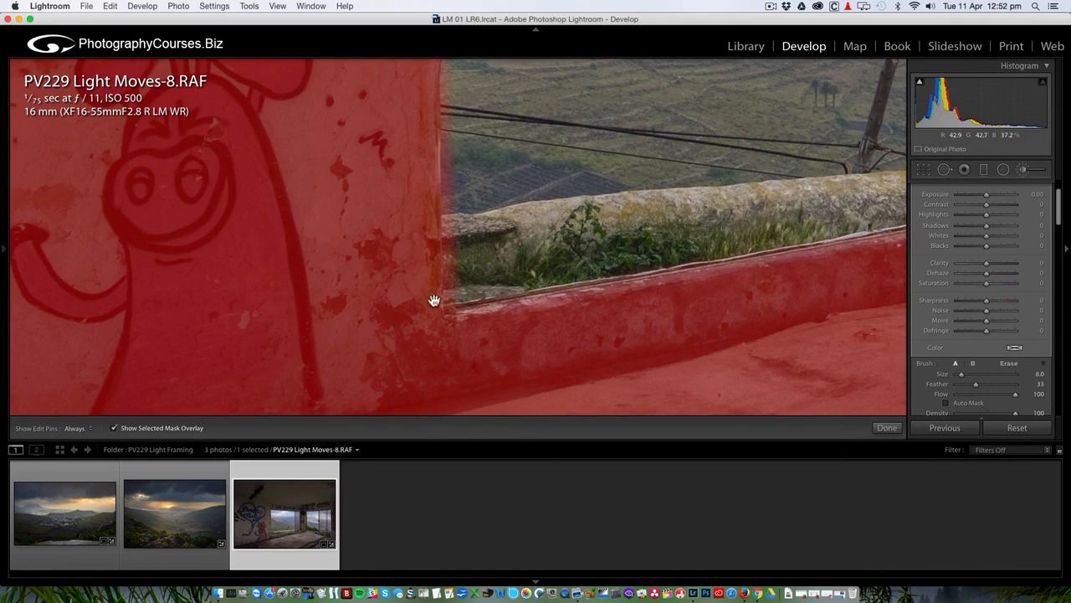
pyautogui.click(113, 428)
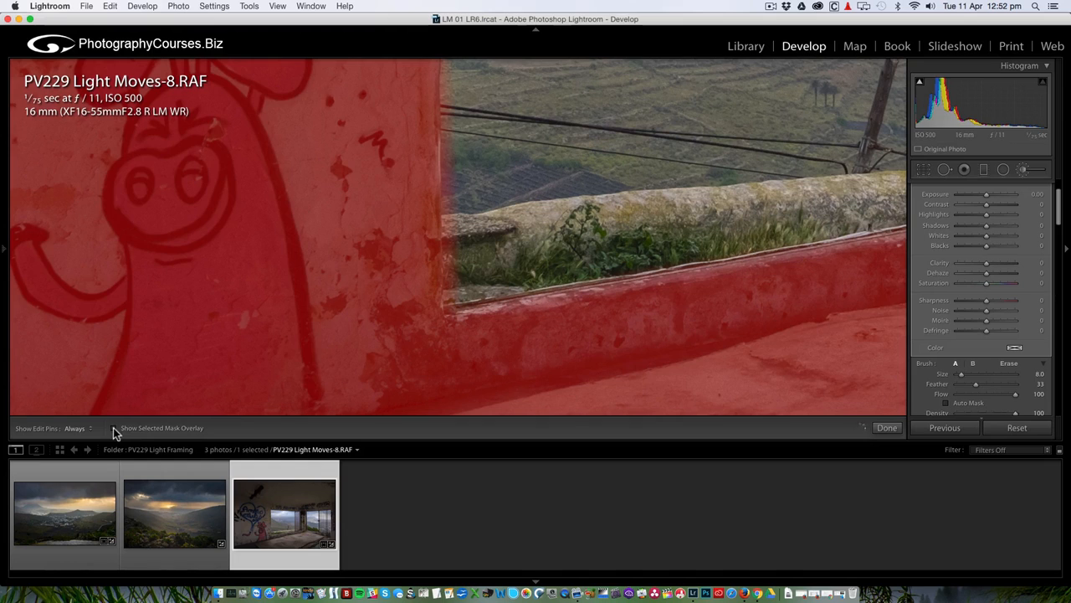
pyautogui.click(464, 289)
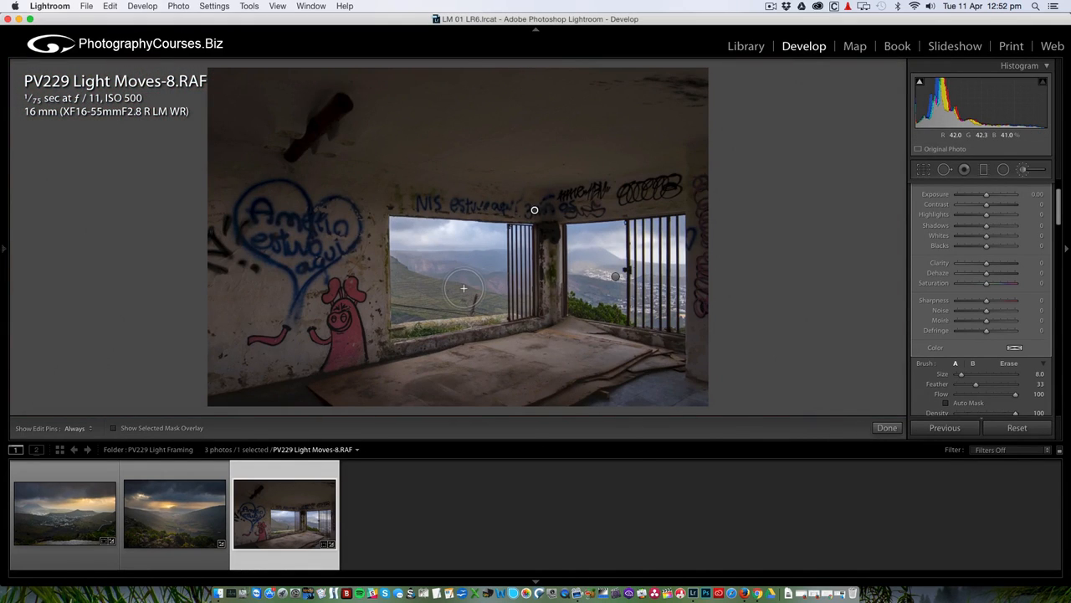
# Set the room brush mask's Exposure to 0.52 and Clarity to 20.
pyautogui.scroll(3, 955, 270)
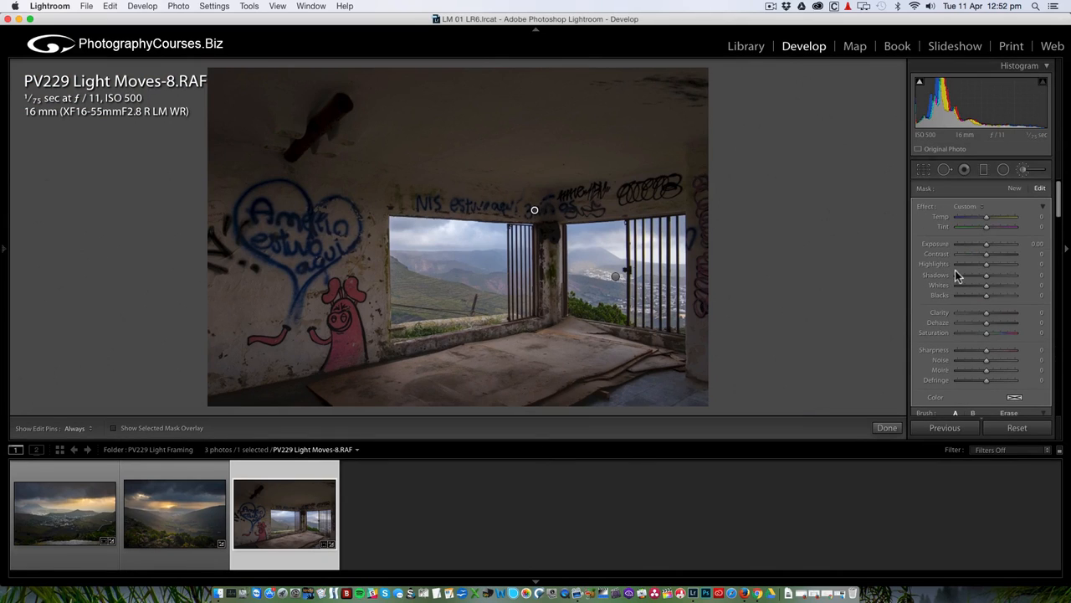
pyautogui.moveTo(987, 243); pyautogui.dragTo(989, 243)
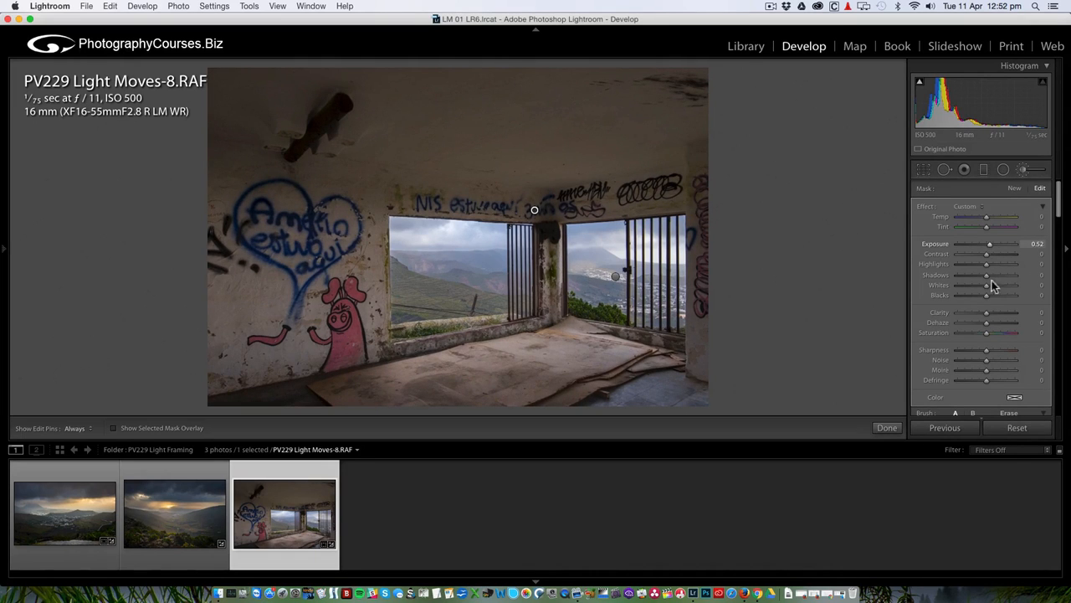
pyautogui.moveTo(987, 314); pyautogui.dragTo(1001, 311)
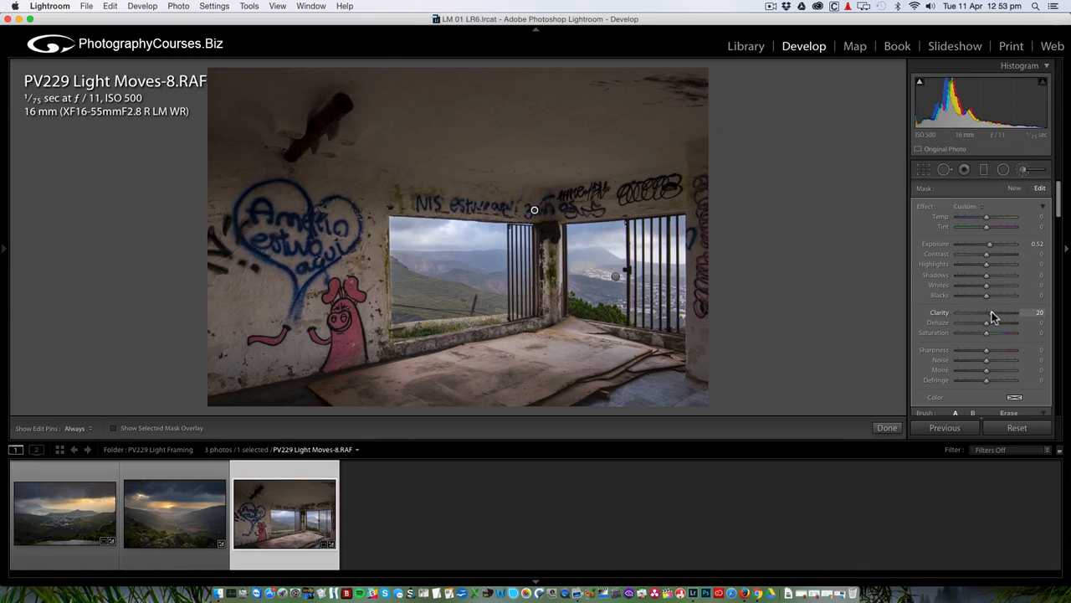
# Close the brush and sample white balance from a neutral spot on the right window's bars.
pyautogui.click(1026, 172)
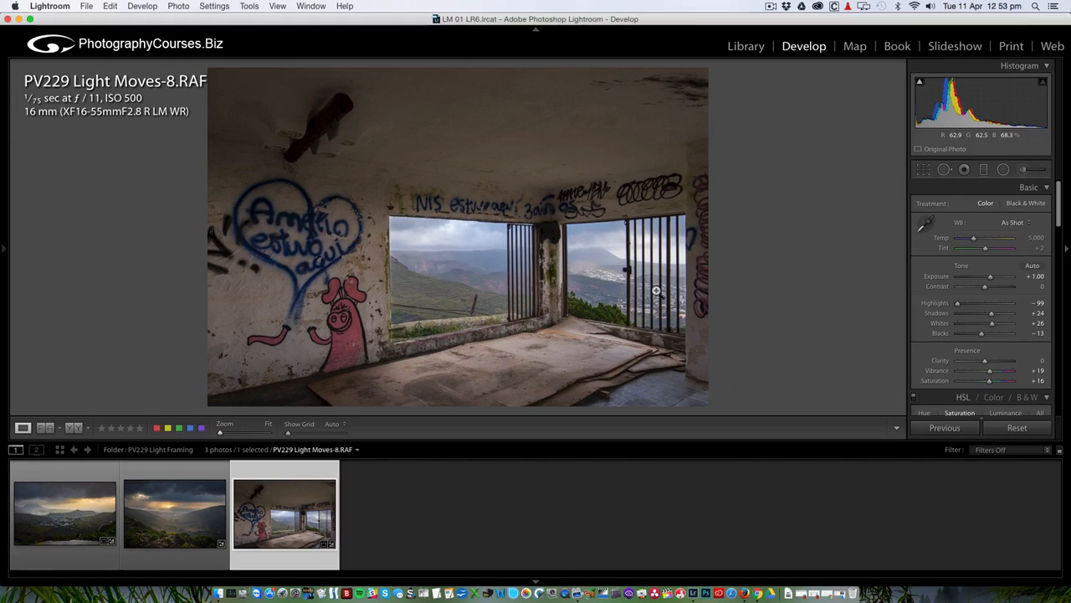
pyautogui.click(657, 290)
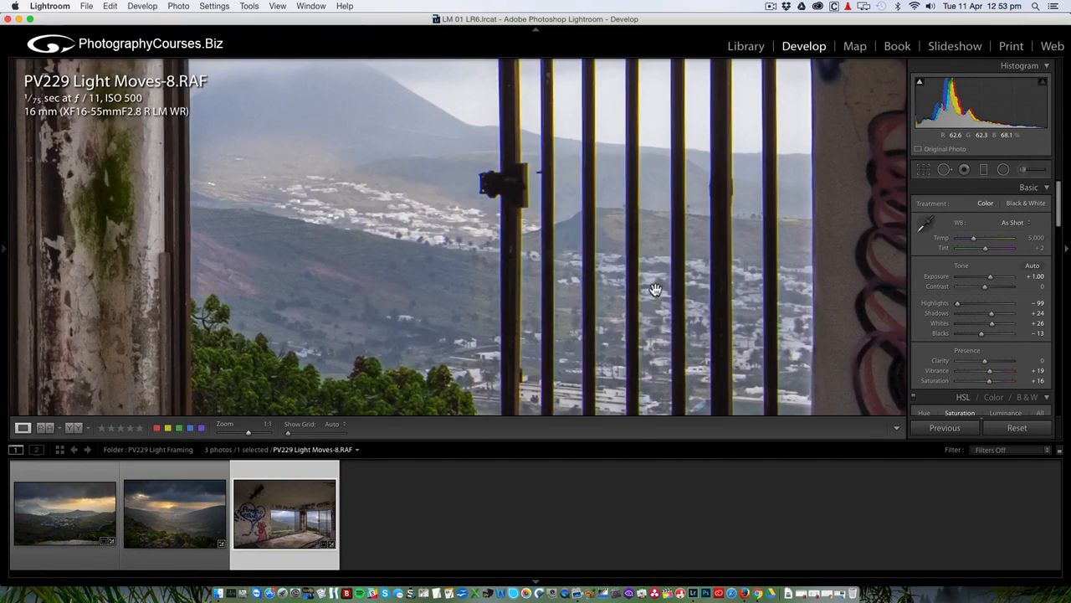
pyautogui.click(927, 226)
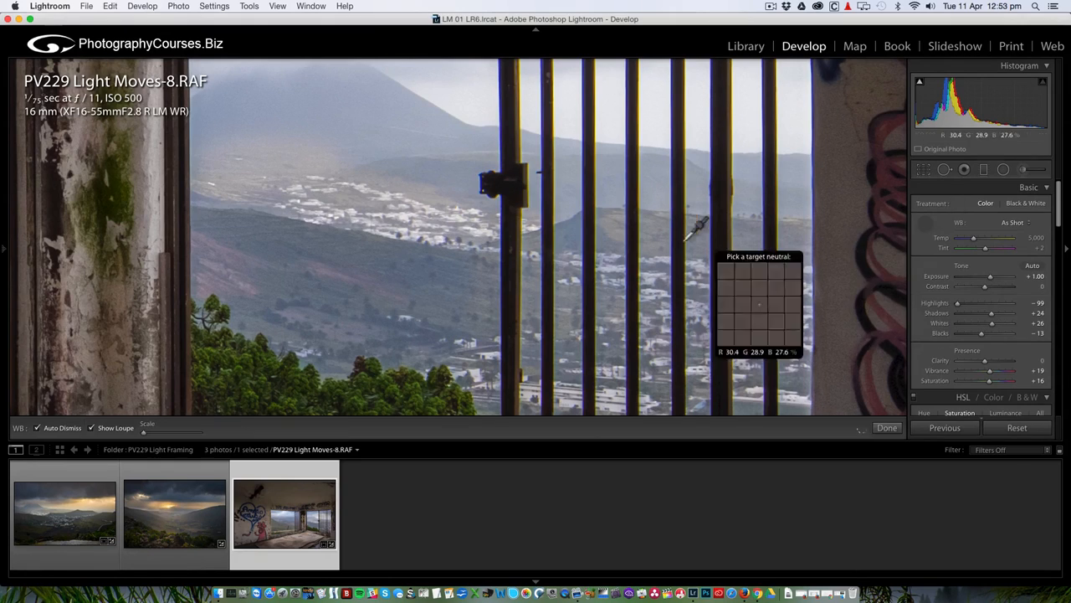
pyautogui.click(650, 291)
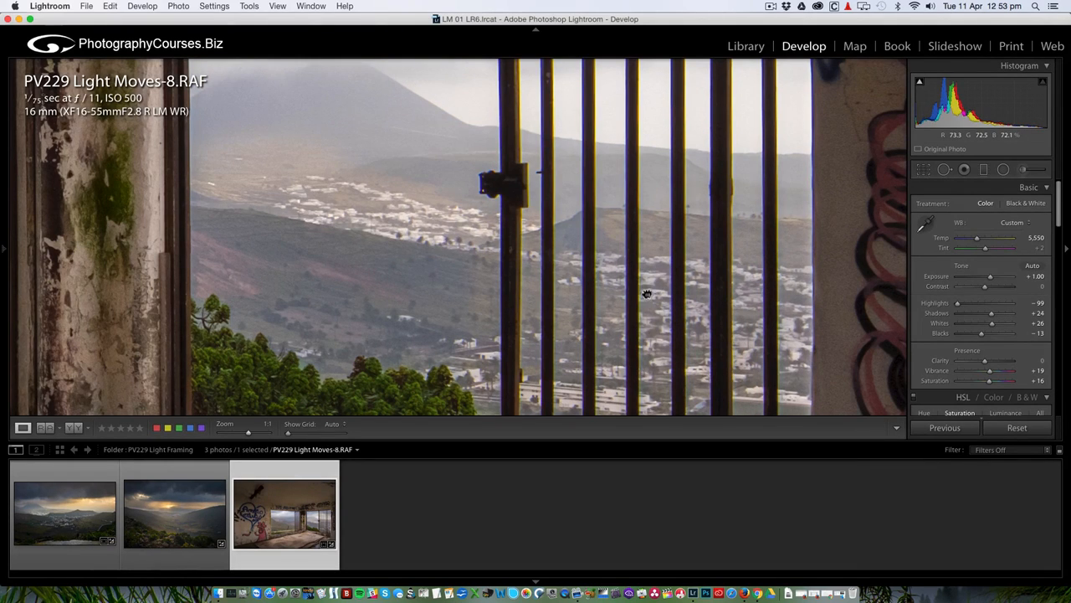
# Back at the Fit view, warm the white balance Temp to 5,850.
pyautogui.click(647, 294)
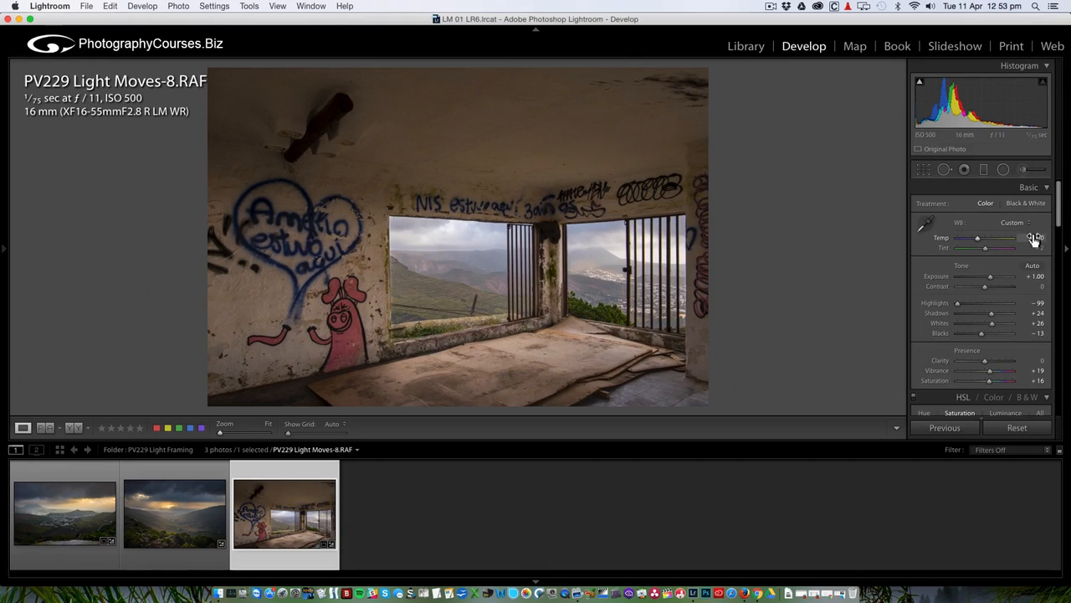
pyautogui.moveTo(1035, 238); pyautogui.dragTo(1028, 241)
pyautogui.moveTo(1027, 240); pyautogui.dragTo(1029, 256)
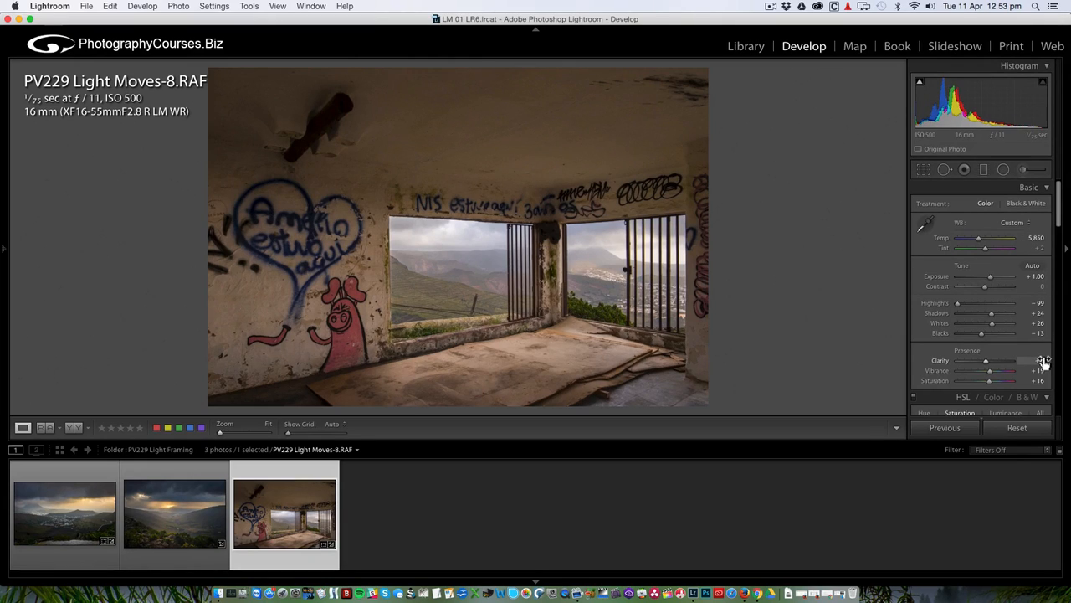
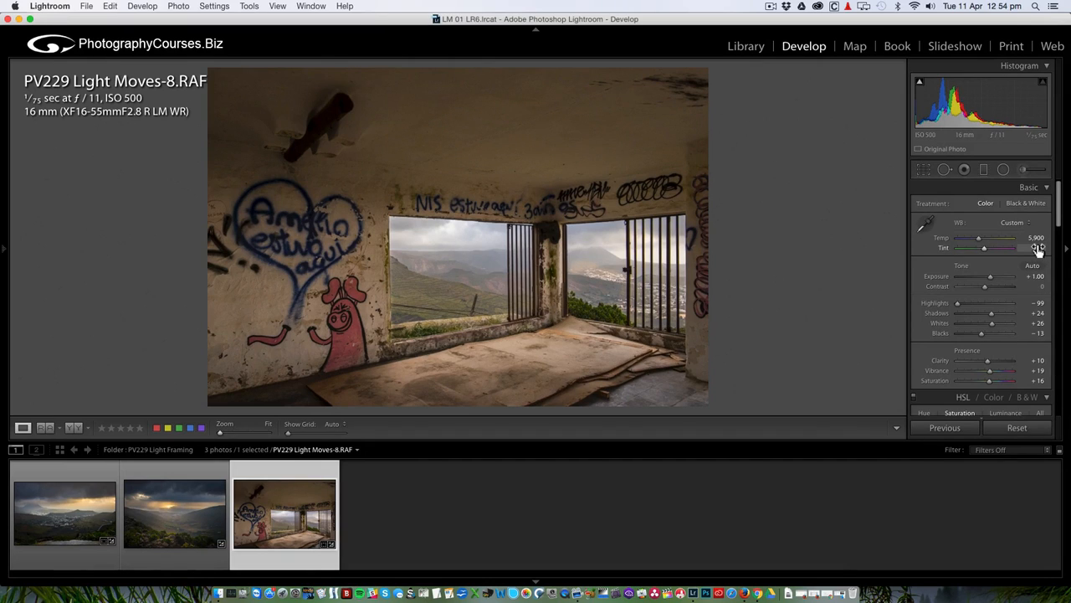
# Compare before and after, then reopen the brush and select the window-view pin.
pyautogui.click(74, 428)
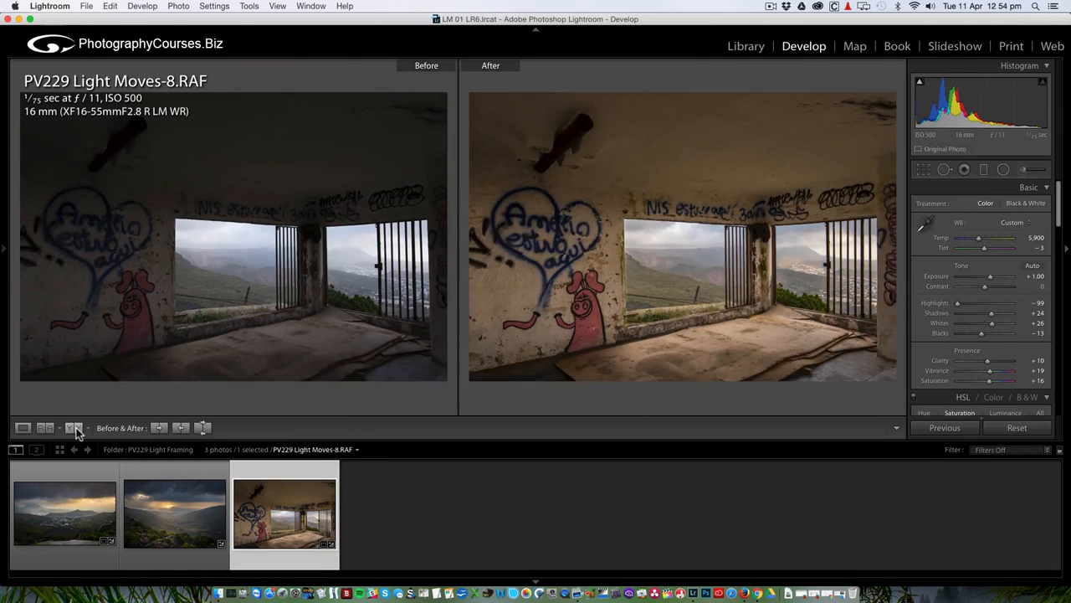
pyautogui.click(23, 427)
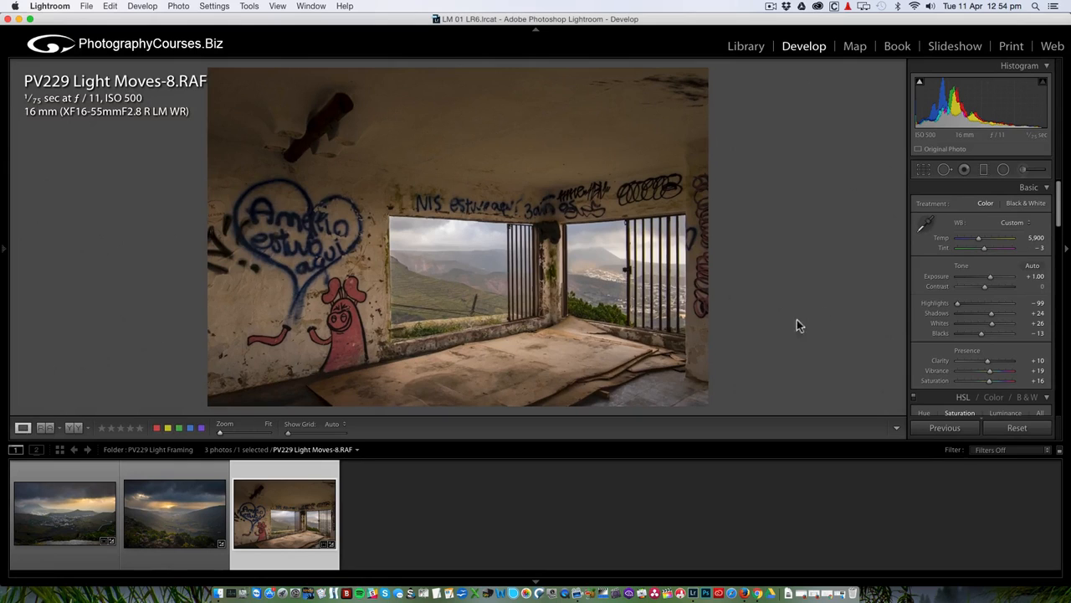
pyautogui.click(1022, 169)
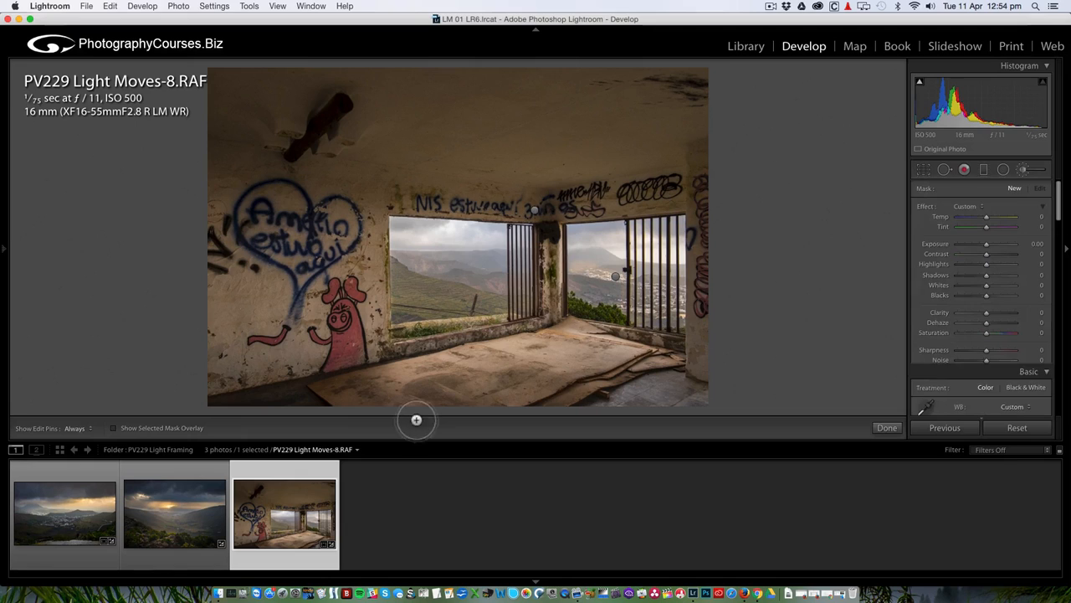
pyautogui.click(115, 429)
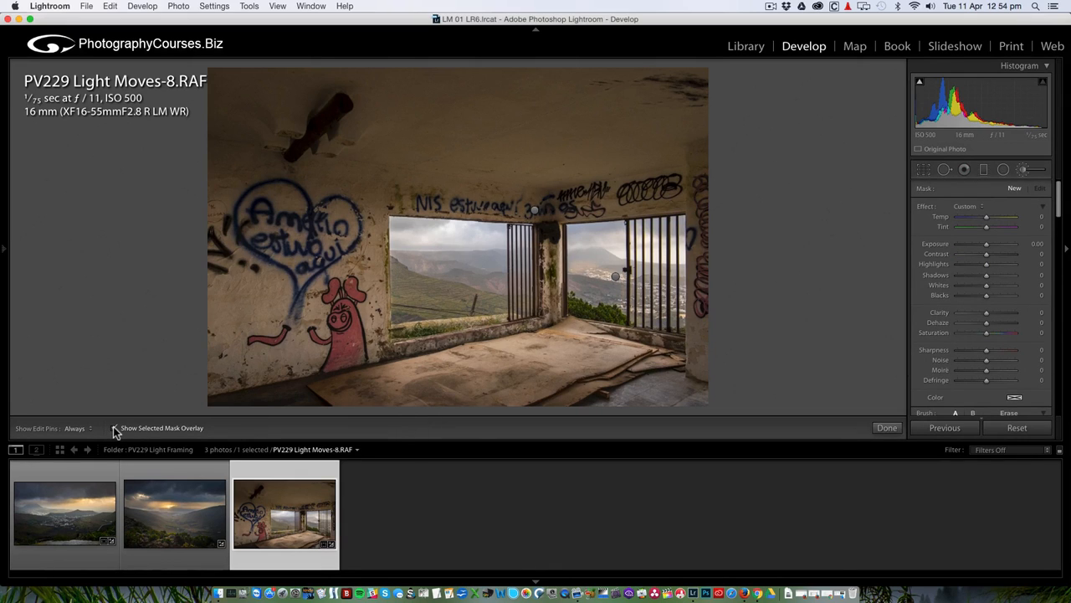
pyautogui.click(535, 210)
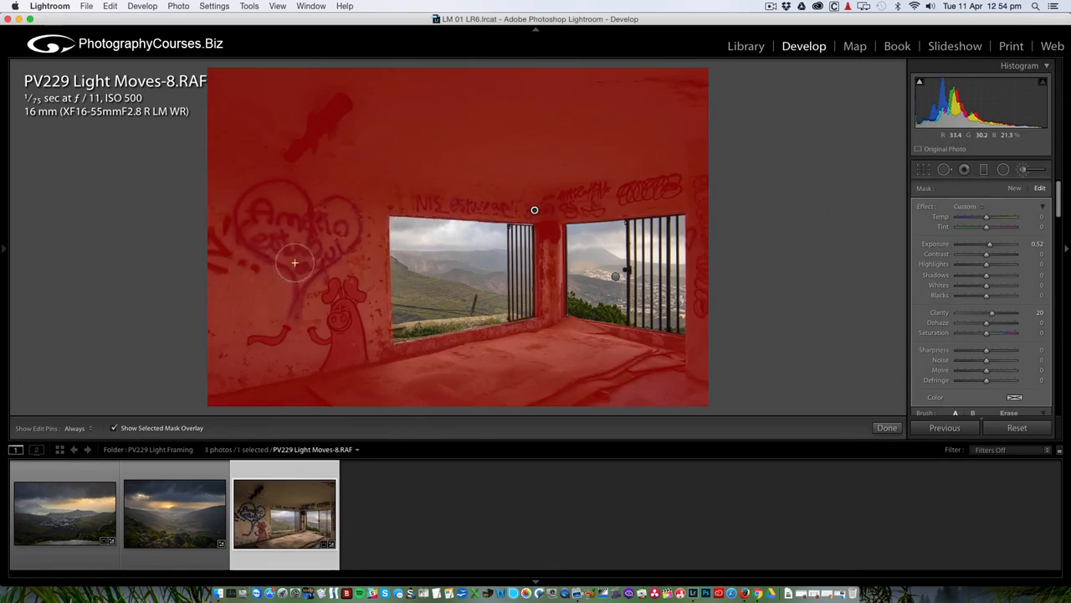
pyautogui.click(115, 429)
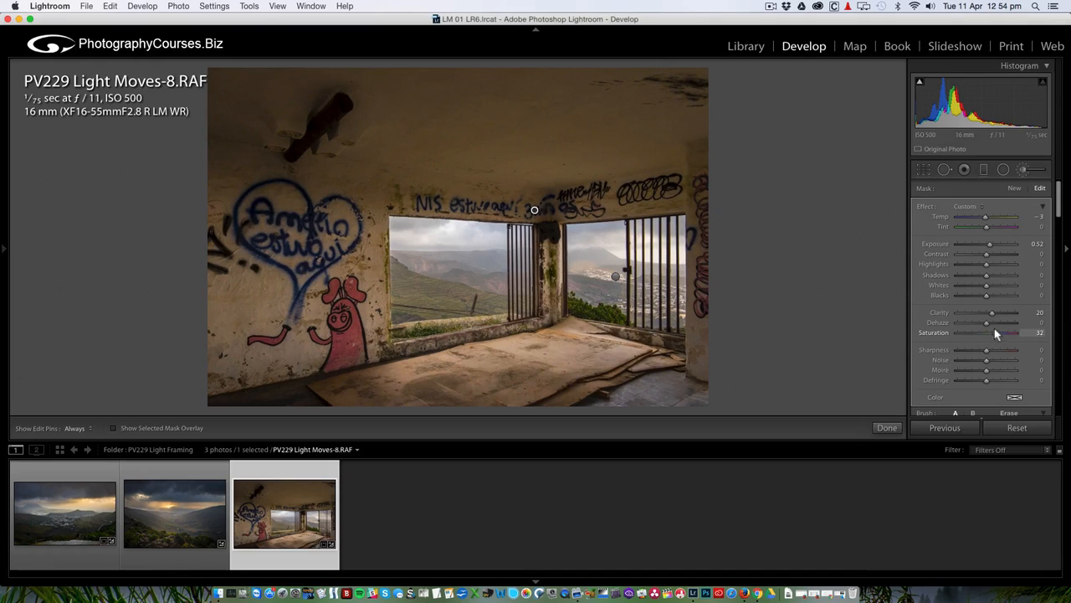
# Set the window brush mask's Saturation to 30 and Exposure to 0.73.
pyautogui.moveTo(996, 331); pyautogui.dragTo(995, 331)
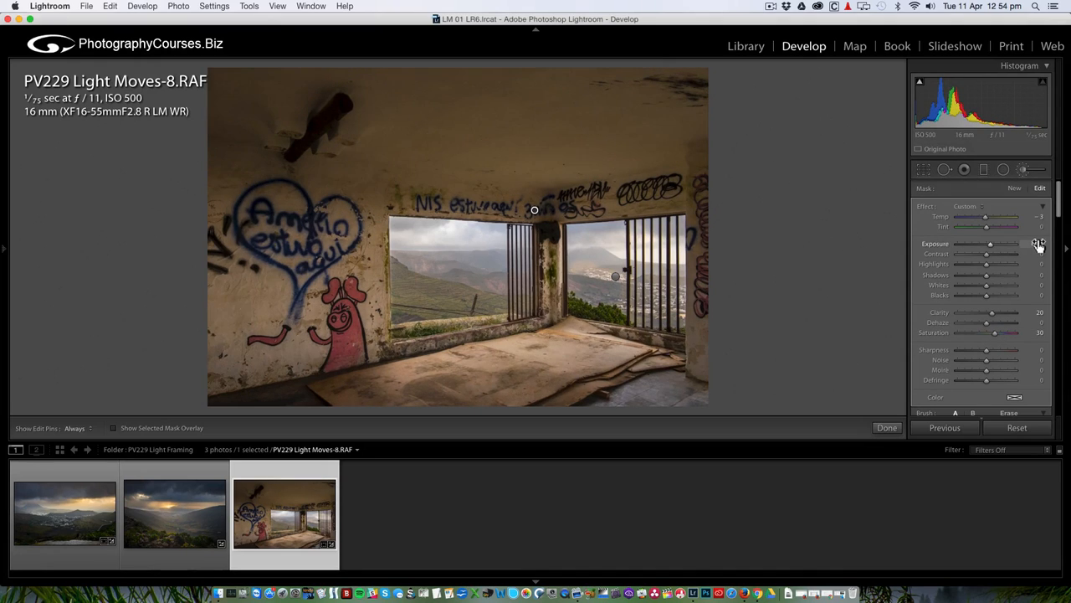
pyautogui.press('Up')
pyautogui.press('Up')
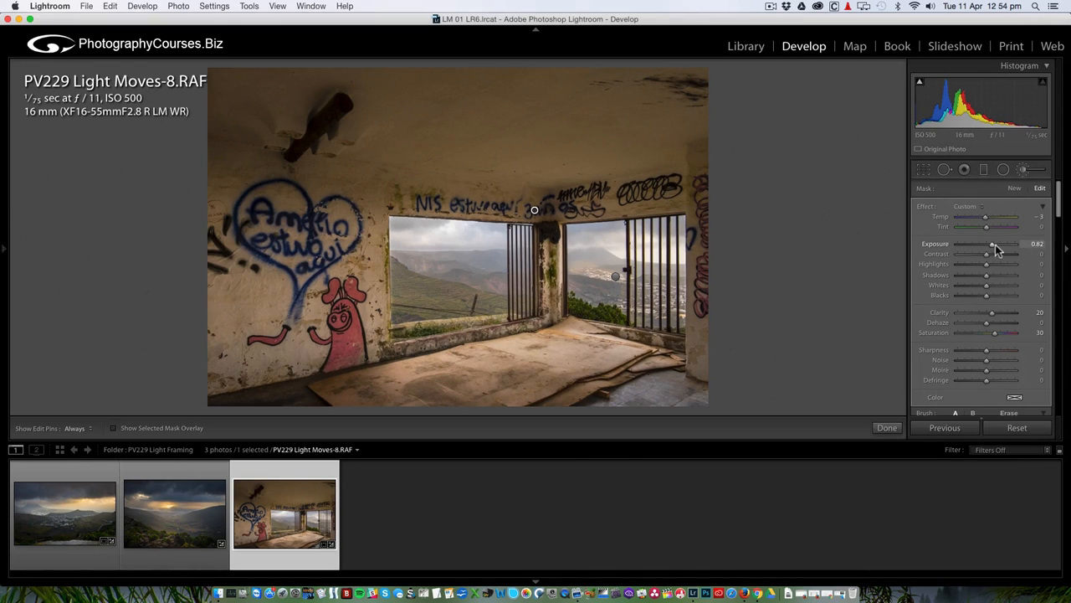
pyautogui.moveTo(992, 244); pyautogui.dragTo(991, 242)
pyautogui.click(1025, 170)
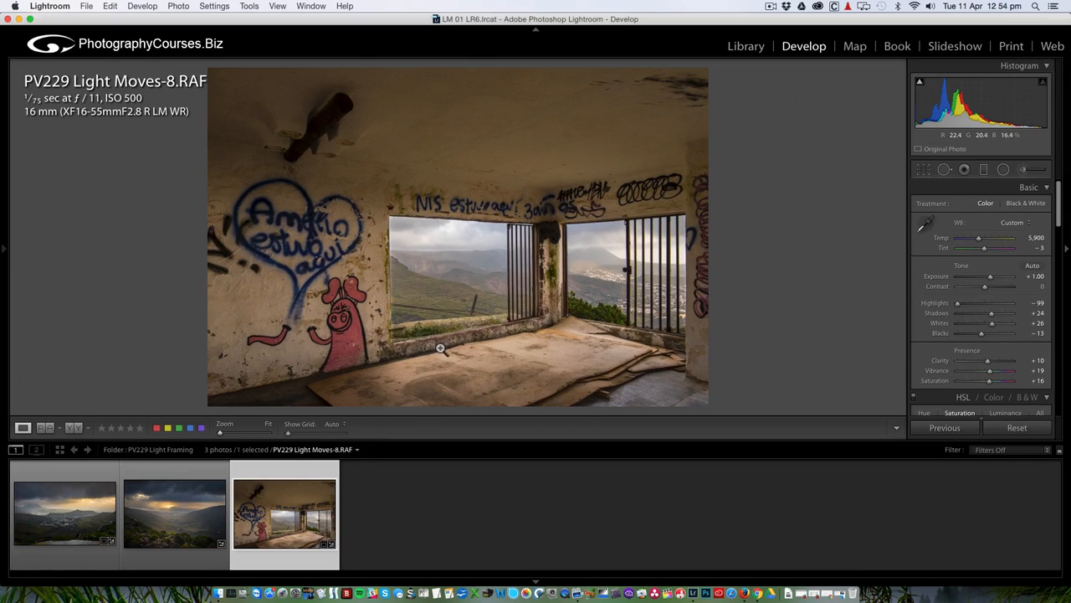
# Draw a wide, flat radial filter over the floor, rotated and positioned to follow it.
pyautogui.click(1003, 169)
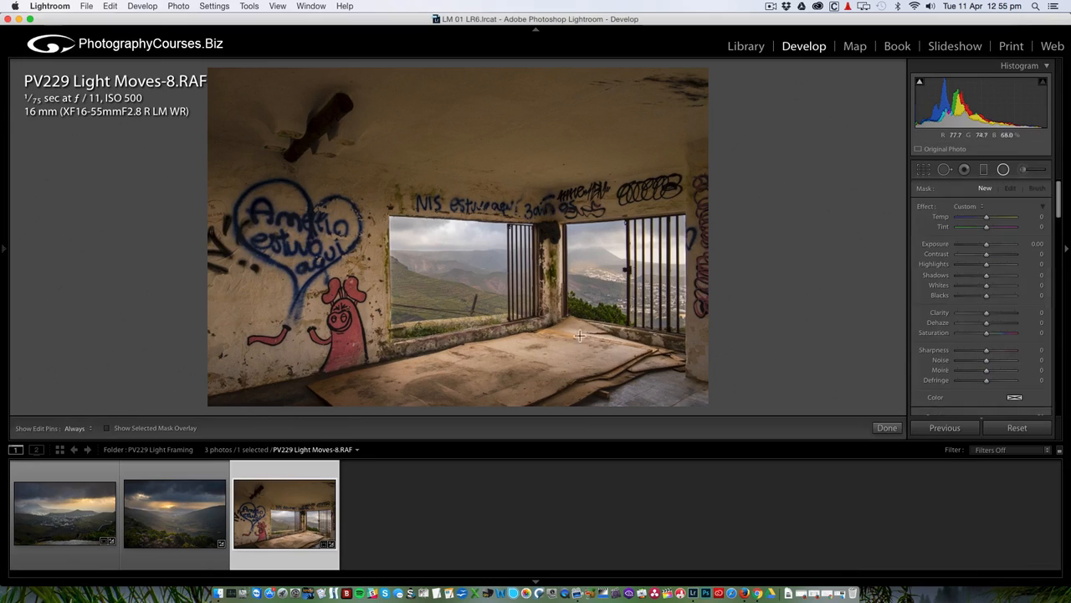
pyautogui.moveTo(563, 340); pyautogui.dragTo(404, 316)
pyautogui.moveTo(725, 339); pyautogui.dragTo(730, 306)
pyautogui.moveTo(563, 341); pyautogui.dragTo(494, 344)
pyautogui.moveTo(653, 313); pyautogui.dragTo(634, 330)
pyautogui.moveTo(495, 343); pyautogui.dragTo(500, 347)
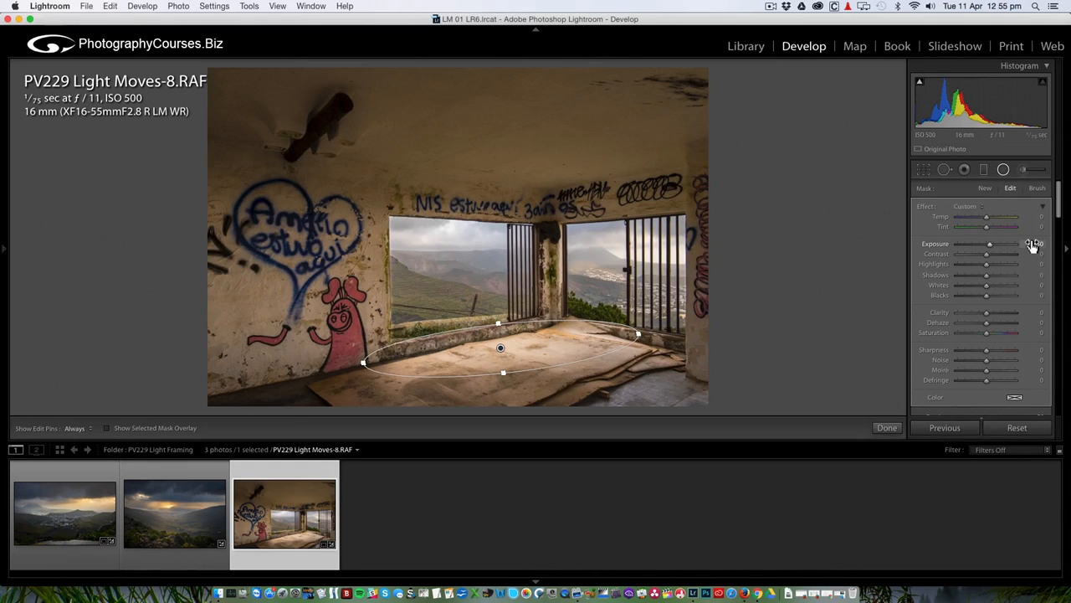
# Give the floor filter Contrast 16, then duplicate it and move the copy toward the pig graffiti.
pyautogui.moveTo(989, 258); pyautogui.dragTo(993, 260)
pyautogui.rightClick(500, 347)
pyautogui.press('Escape')
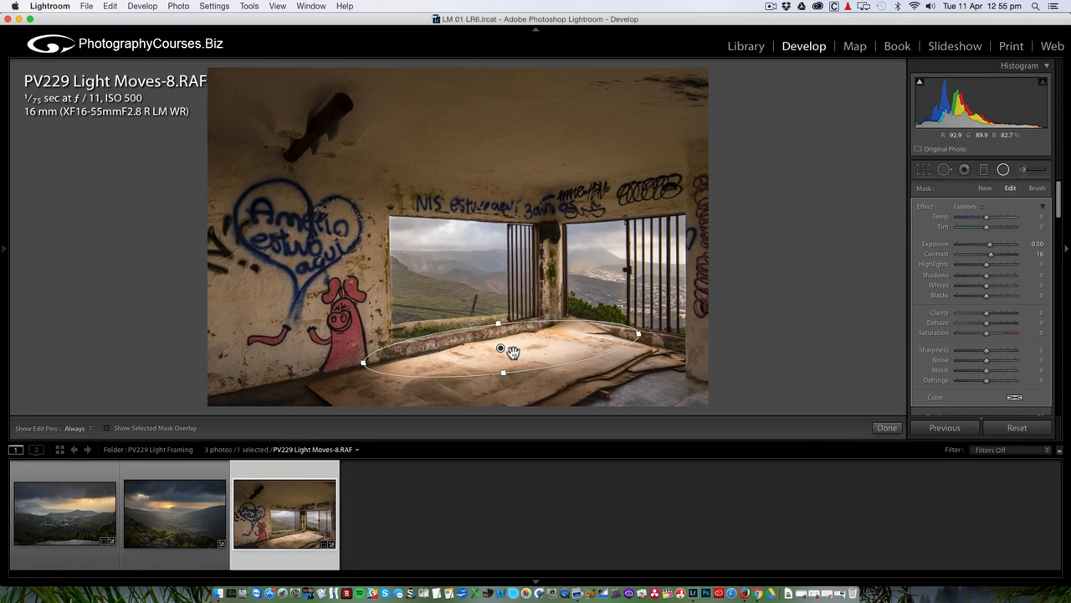
pyautogui.moveTo(511, 352); pyautogui.dragTo(293, 302)
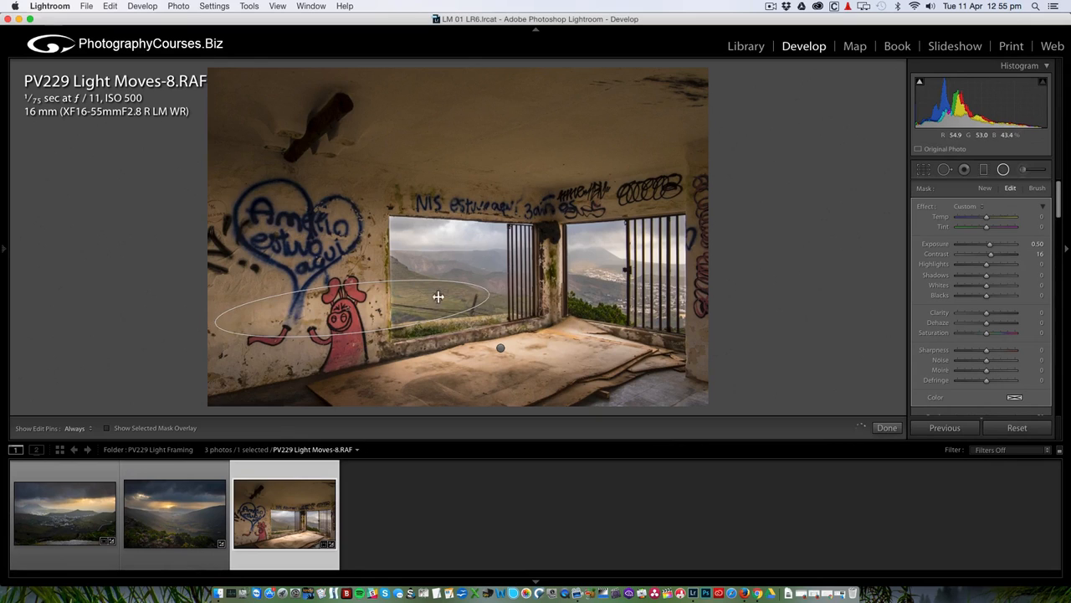
# Reshape the copied ellipse into an upright oval around the pig and heart graffiti.
pyautogui.moveTo(438, 296); pyautogui.dragTo(350, 198)
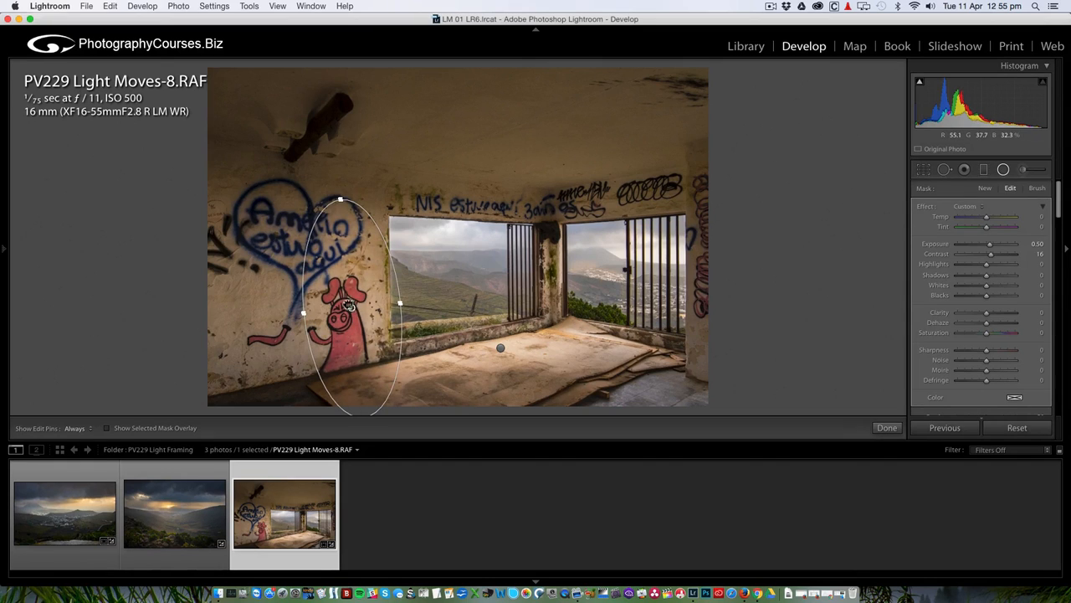
pyautogui.moveTo(349, 306); pyautogui.dragTo(256, 293)
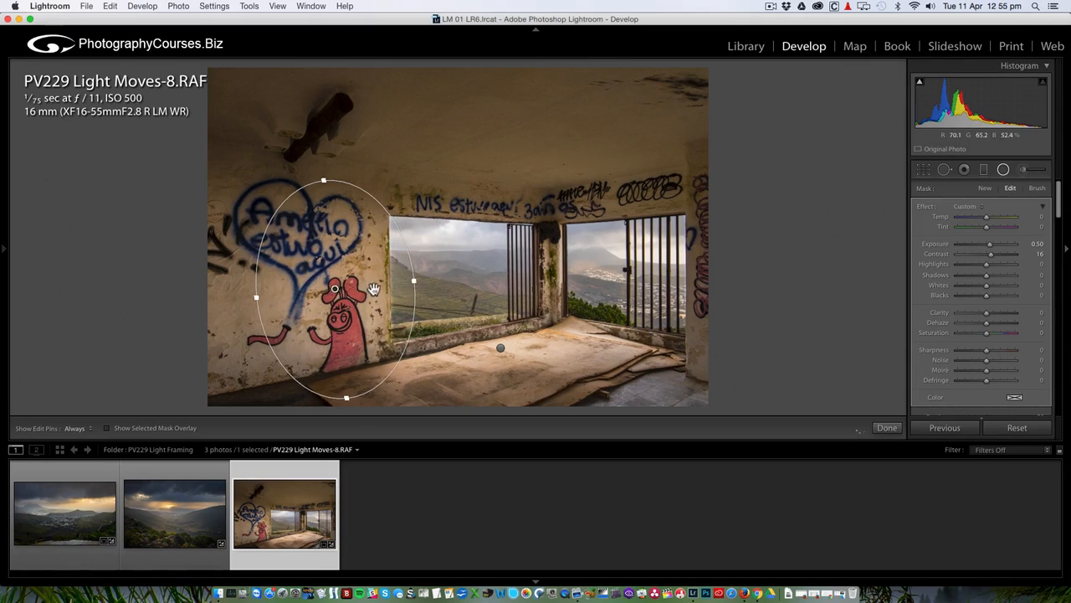
pyautogui.moveTo(335, 289); pyautogui.dragTo(321, 288)
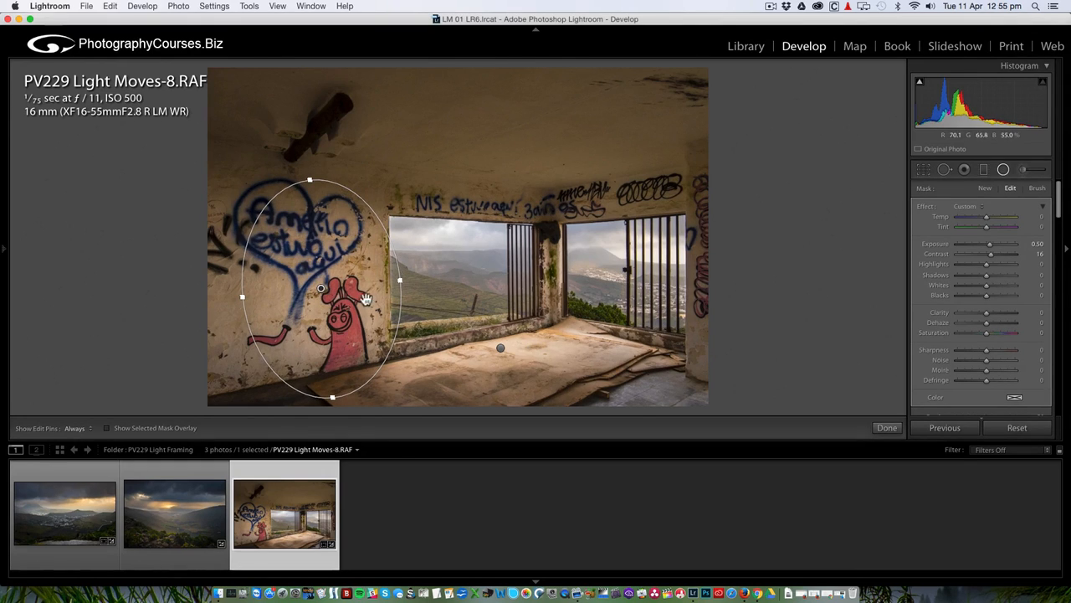
pyautogui.click(1004, 170)
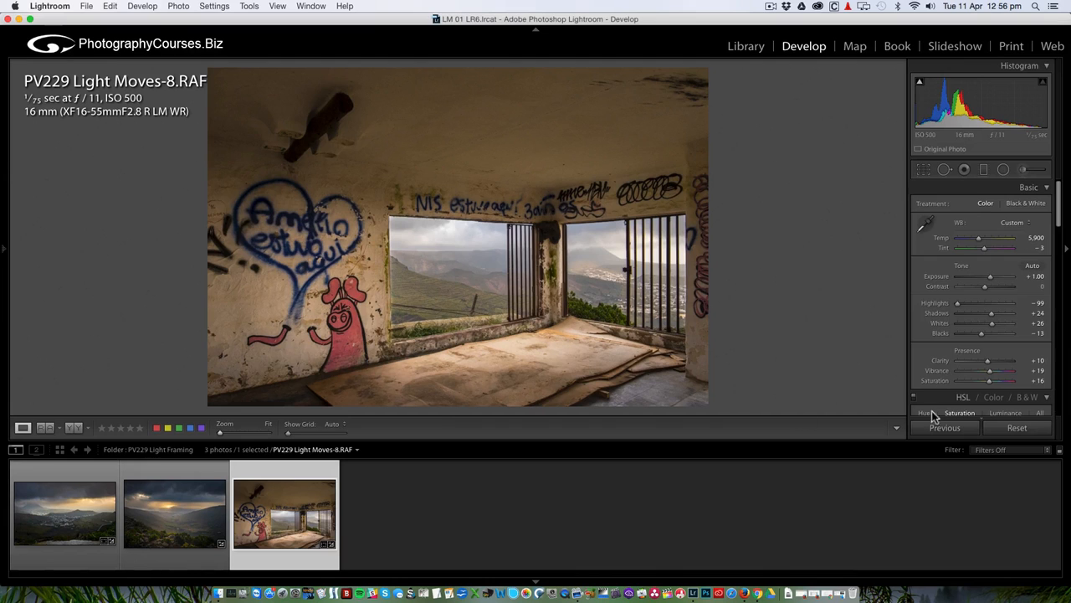
# Compare before/after, then set global Clarity +20, Vibrance +34 and Saturation +33.
pyautogui.click(75, 428)
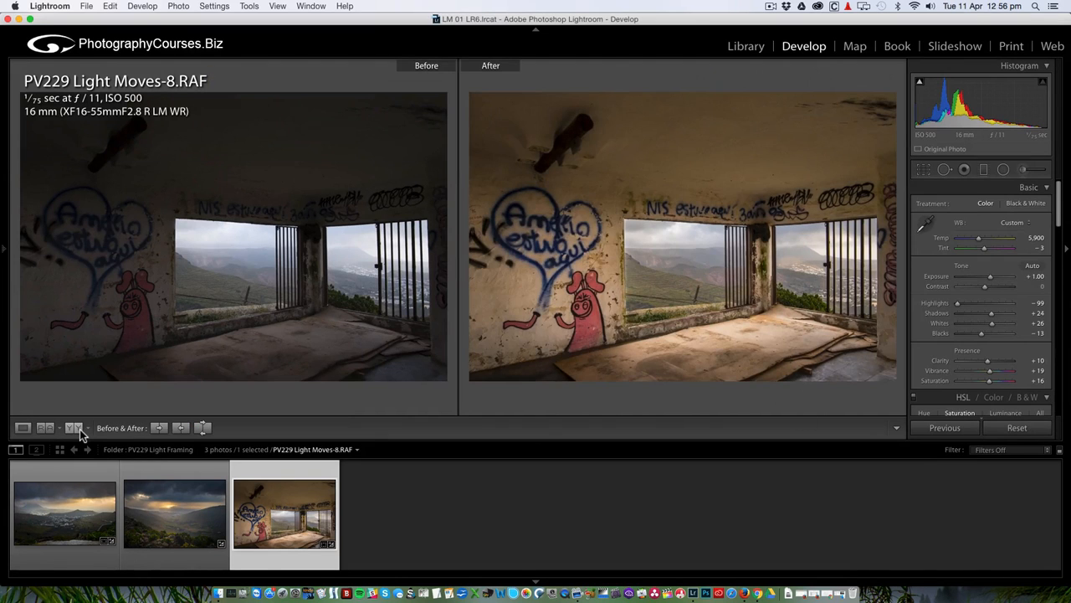
pyautogui.click(23, 427)
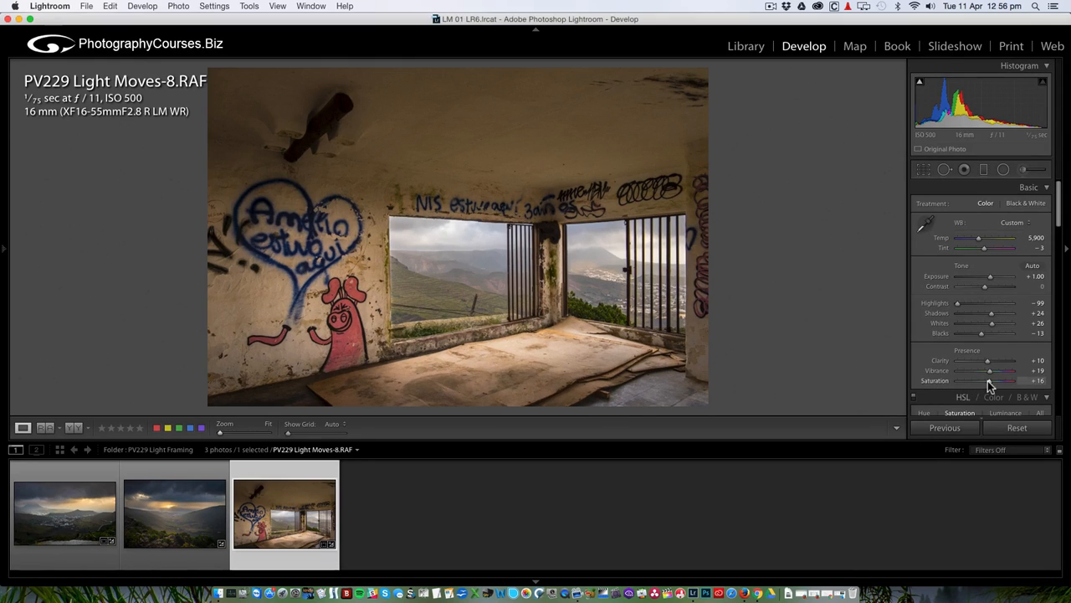
pyautogui.moveTo(988, 360)
pyautogui.mouseDown()
pyautogui.moveTo(1006, 361)
pyautogui.moveTo(993, 364)
pyautogui.mouseUp()
pyautogui.moveTo(990, 377); pyautogui.dragTo(996, 385)
pyautogui.moveTo(994, 381); pyautogui.dragTo(994, 381)
# Nudge the window brush mask's Temp slightly cooler and close the brush.
pyautogui.click(1023, 170)
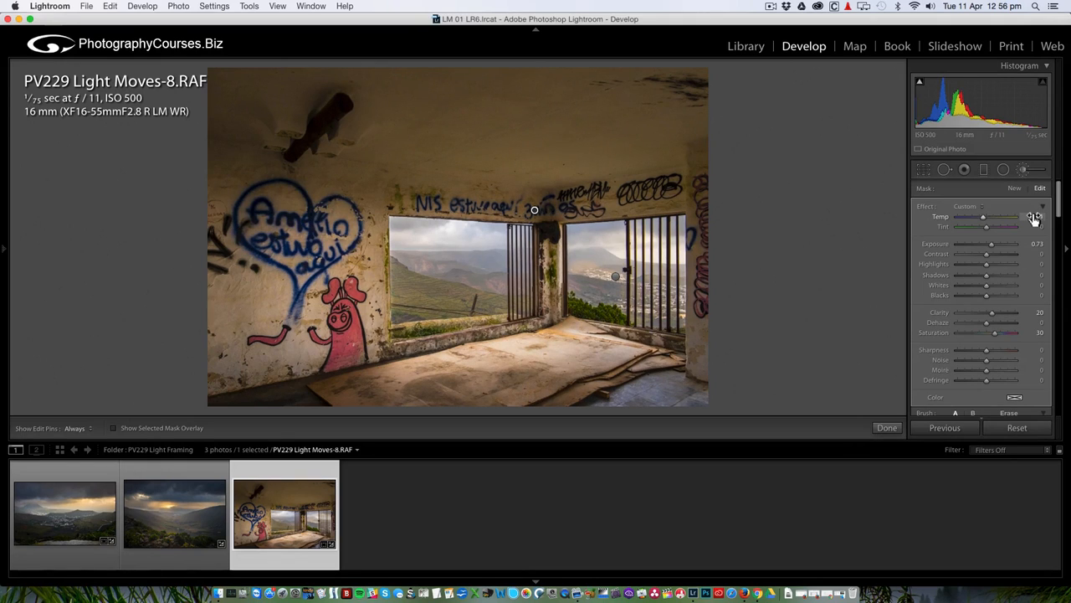
pyautogui.moveTo(1034, 218); pyautogui.dragTo(1033, 218)
pyautogui.click(1026, 172)
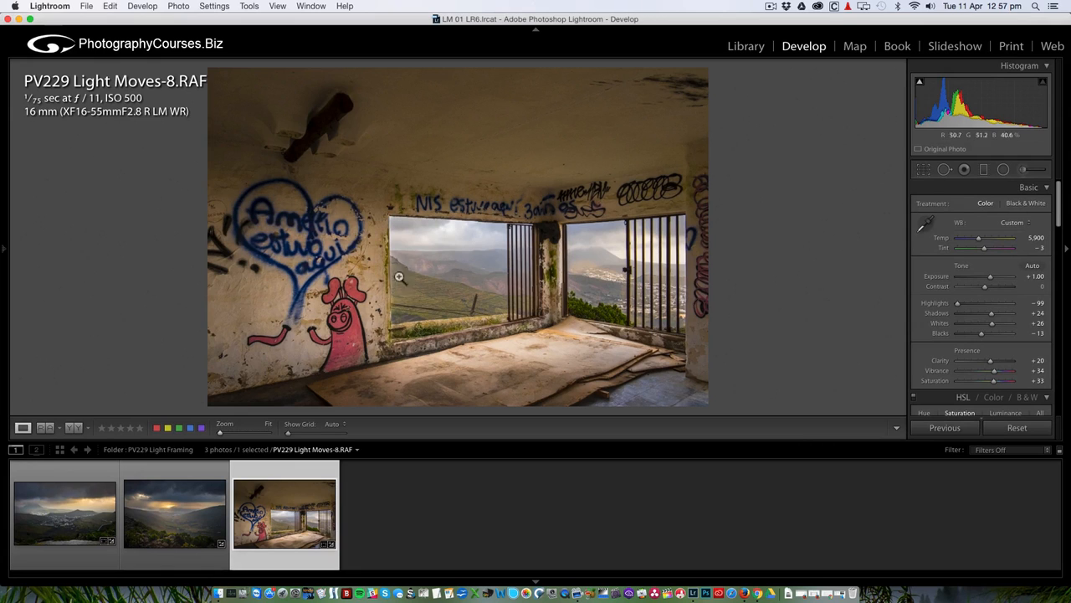
# Select the window-view brush pin, zoom into the left window corner and enlarge the eraser.
pyautogui.click(390, 247)
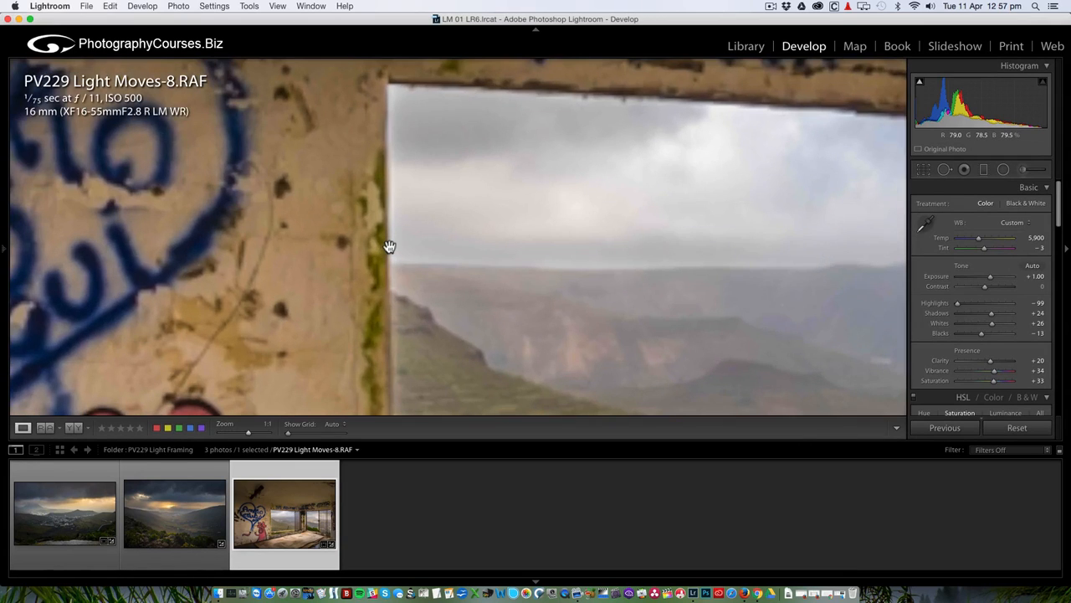
pyautogui.click(390, 247)
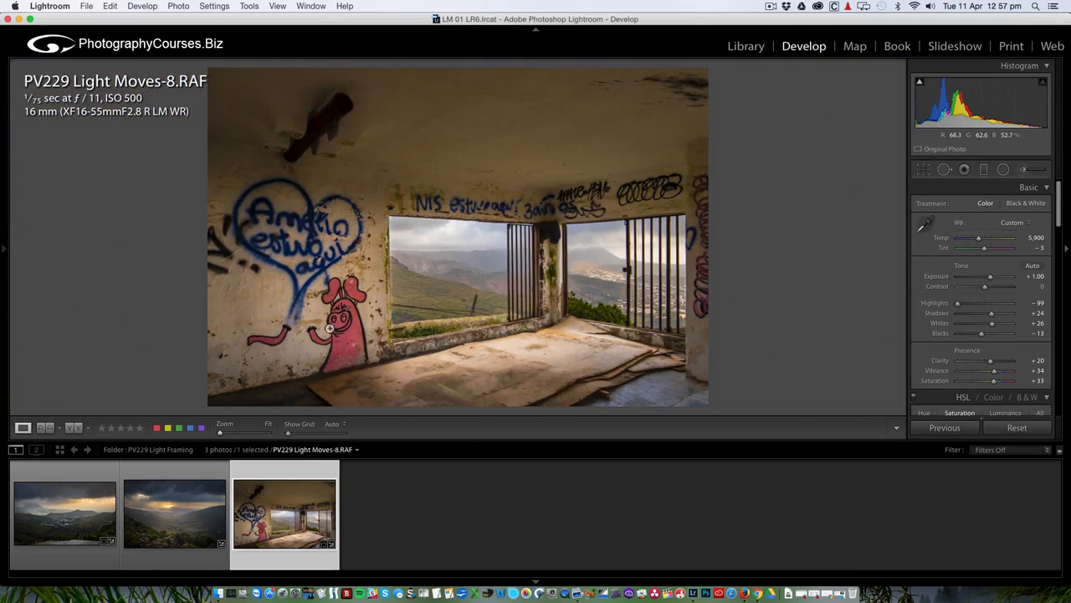
pyautogui.click(1023, 171)
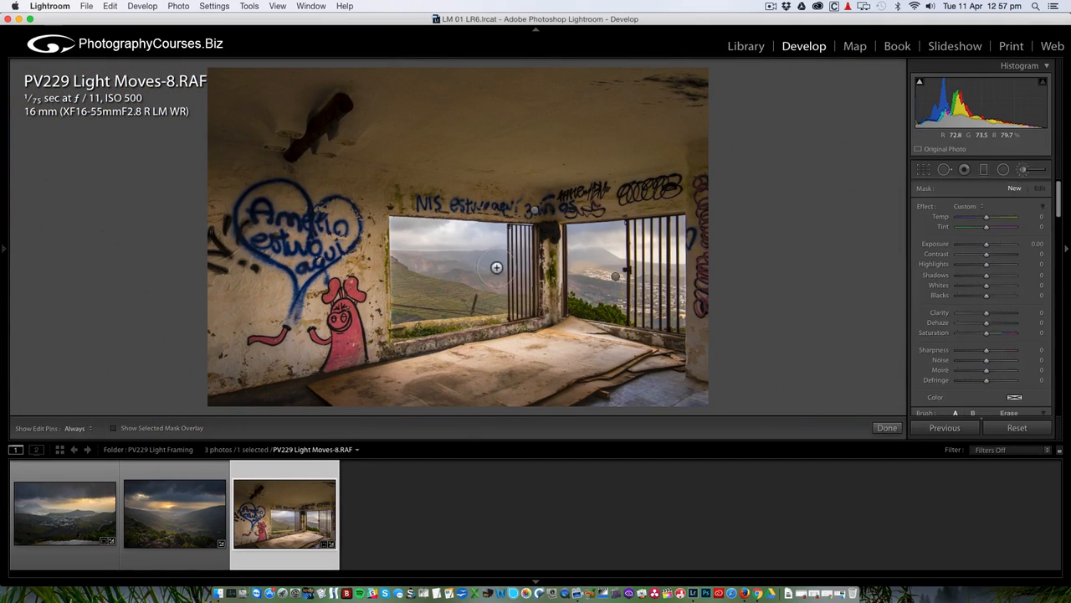
pyautogui.click(535, 212)
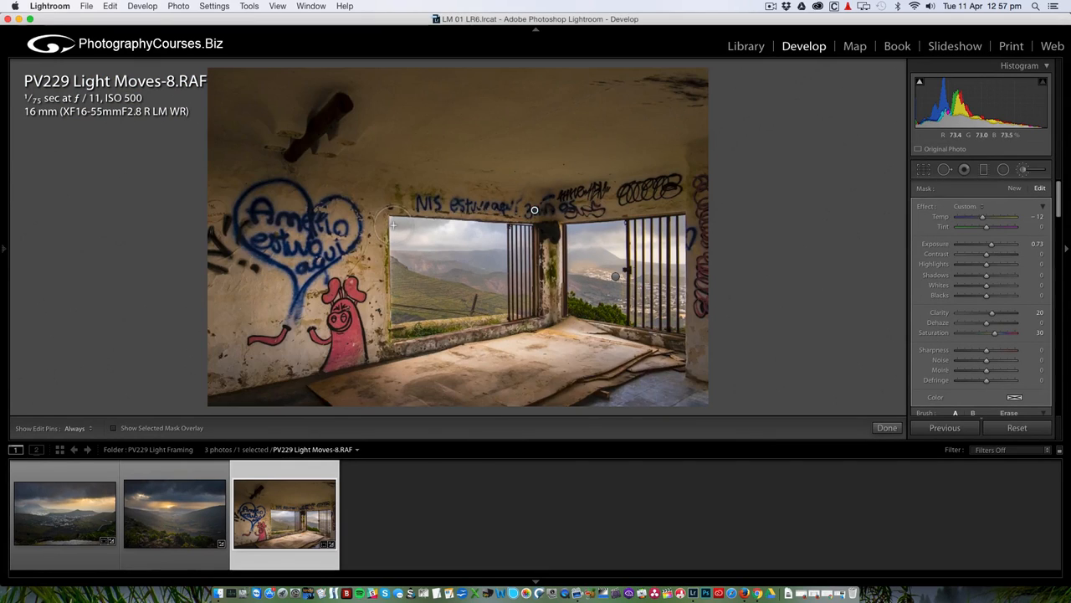
pyautogui.press('z')
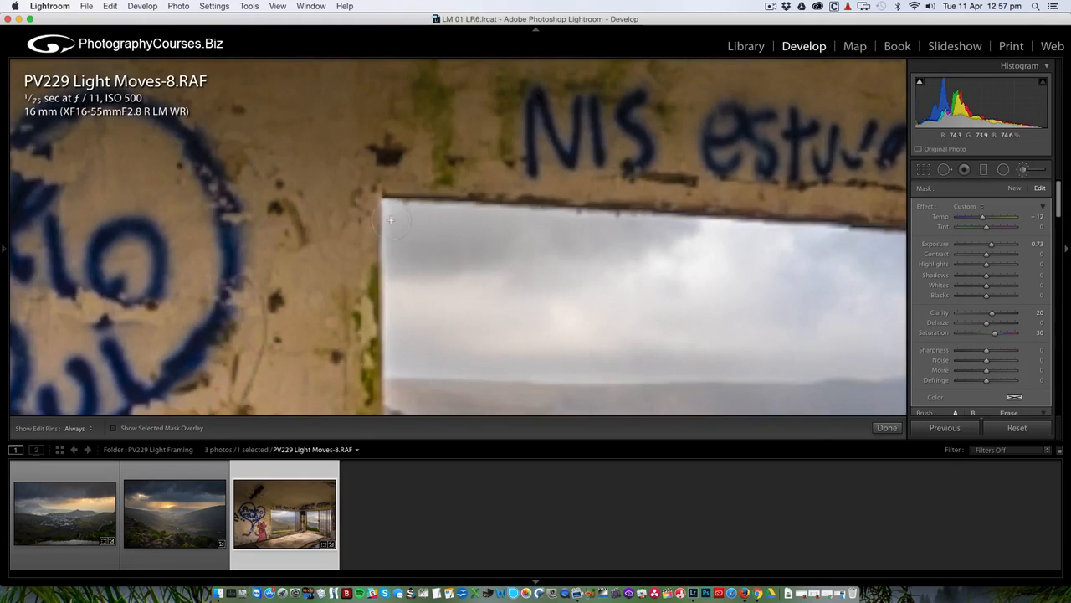
pyautogui.scroll(-5, 390, 231)
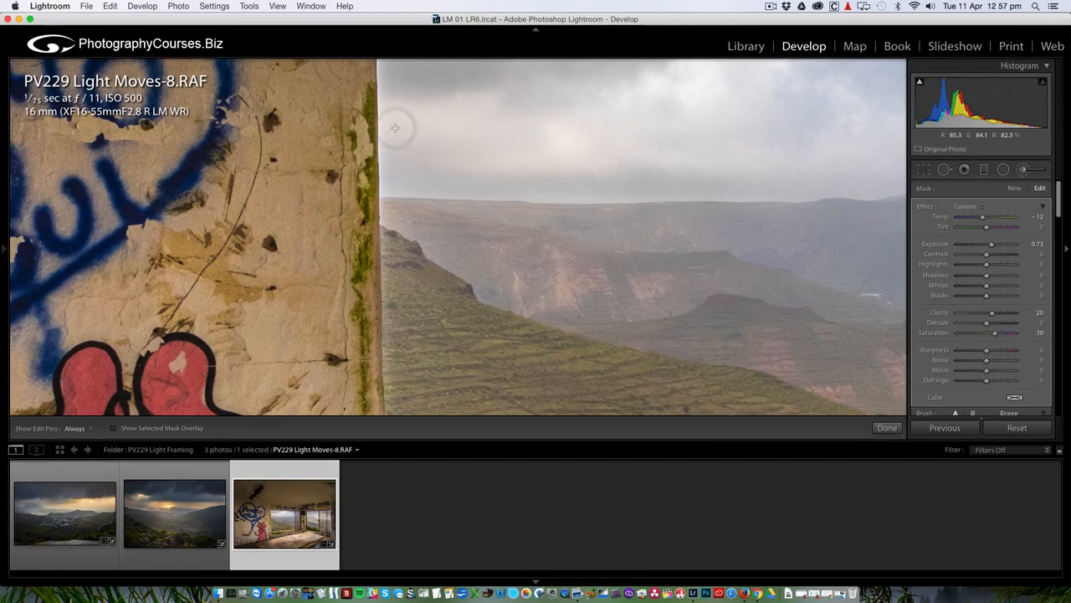
pyautogui.press('alt')
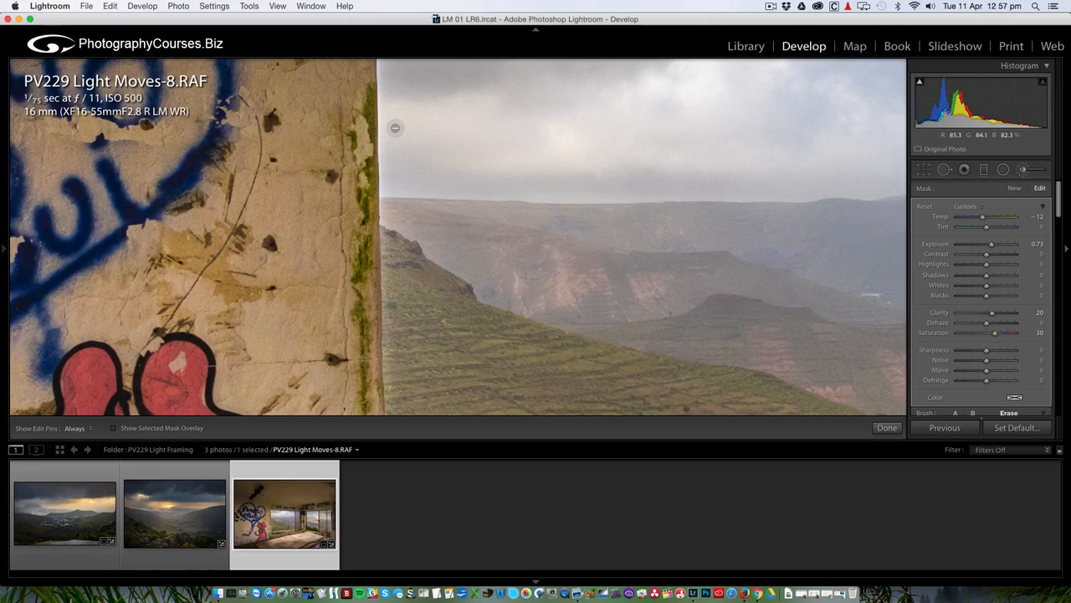
pyautogui.press(']')
pyautogui.press(']')
pyautogui.press(']')
pyautogui.press(']')
pyautogui.press(']')
pyautogui.press(']')
pyautogui.press(']')
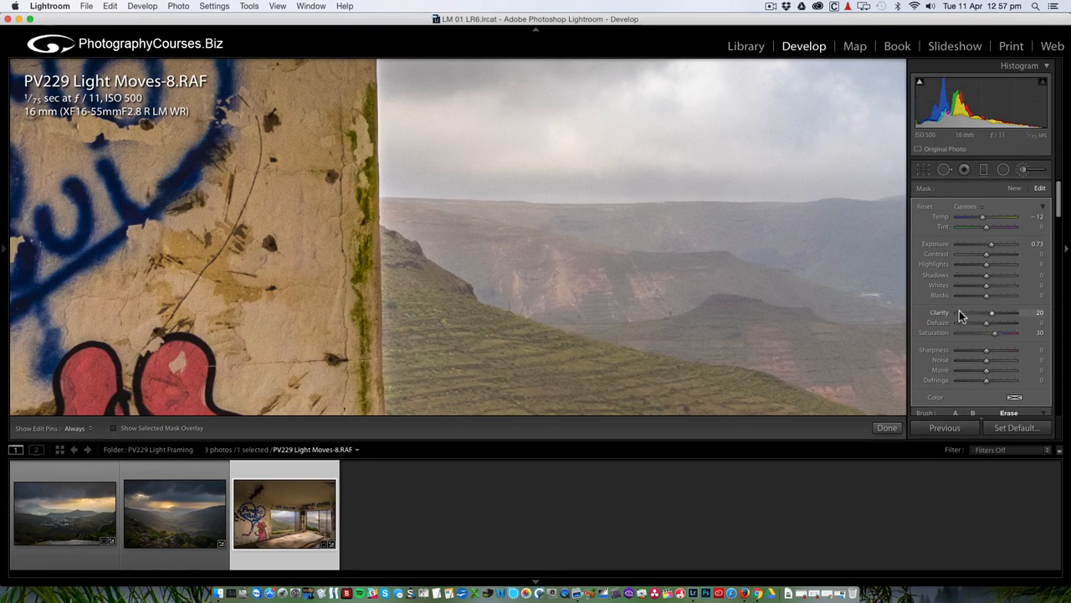
# Raise the brush Feather to 37 and pan around the zoomed window area.
pyautogui.scroll(-5, 961, 315)
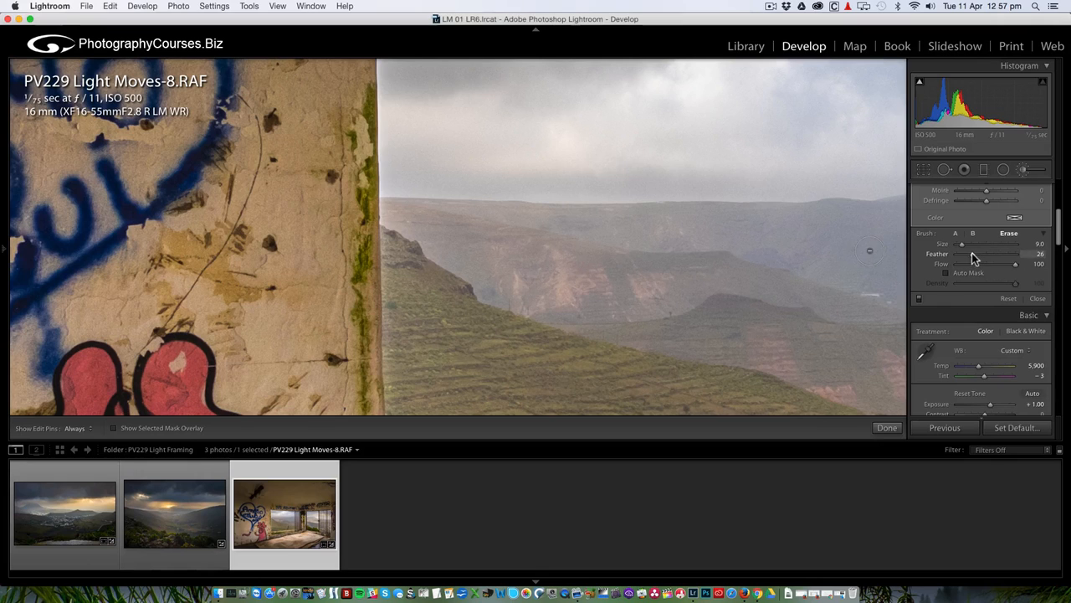
pyautogui.moveTo(972, 253); pyautogui.dragTo(983, 258)
pyautogui.moveTo(533, 177)
pyautogui.mouseDown()
pyautogui.moveTo(524, 320)
pyautogui.moveTo(497, 200)
pyautogui.mouseUp()
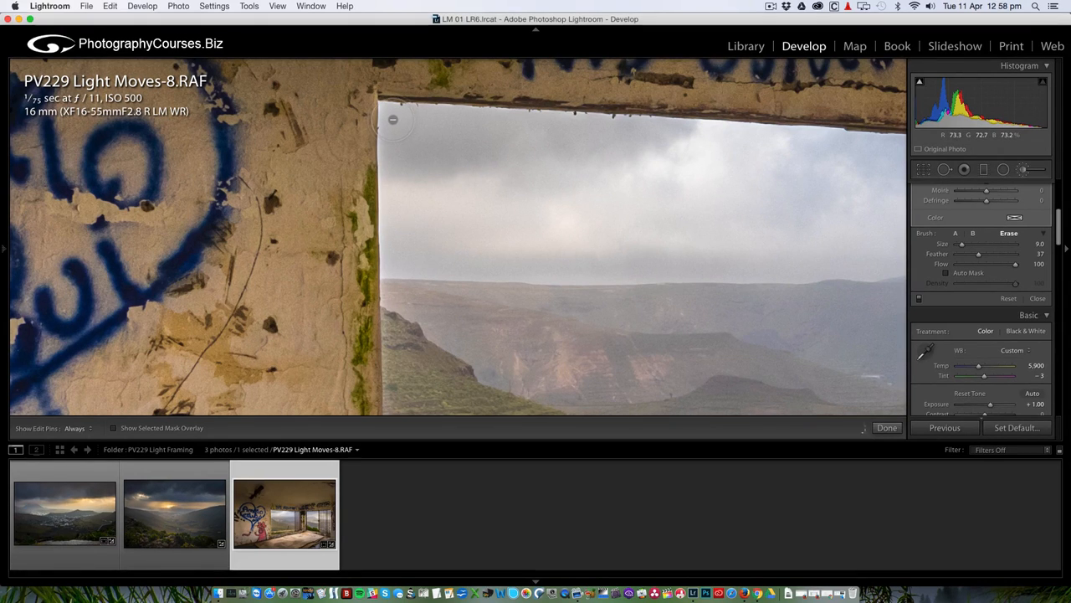
pyautogui.moveTo(459, 304); pyautogui.dragTo(457, 181)
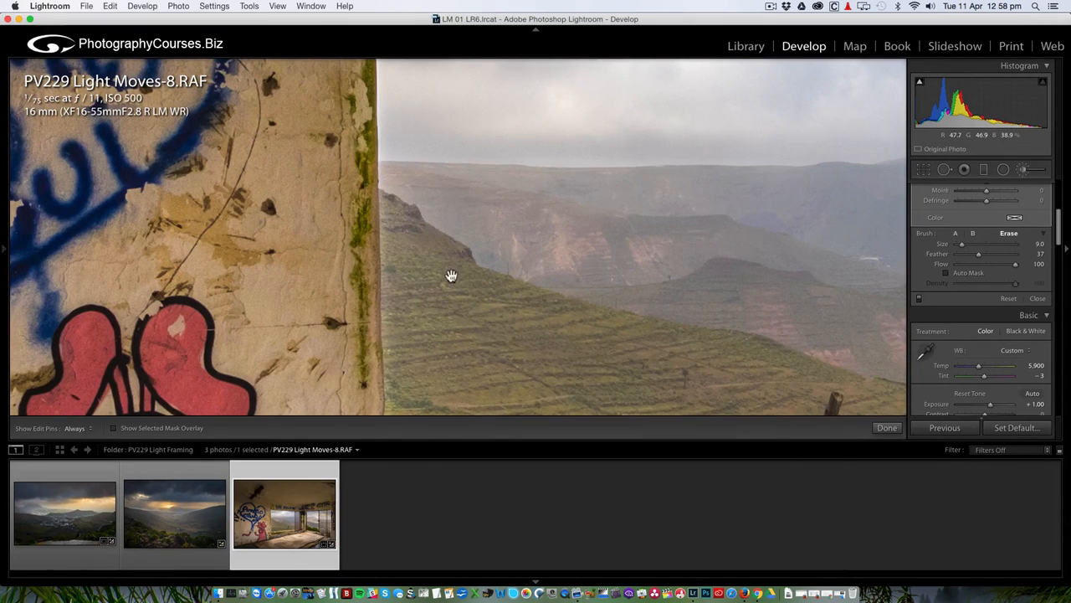
pyautogui.moveTo(449, 276); pyautogui.dragTo(447, 223)
pyautogui.scroll(-1, 1004, 371)
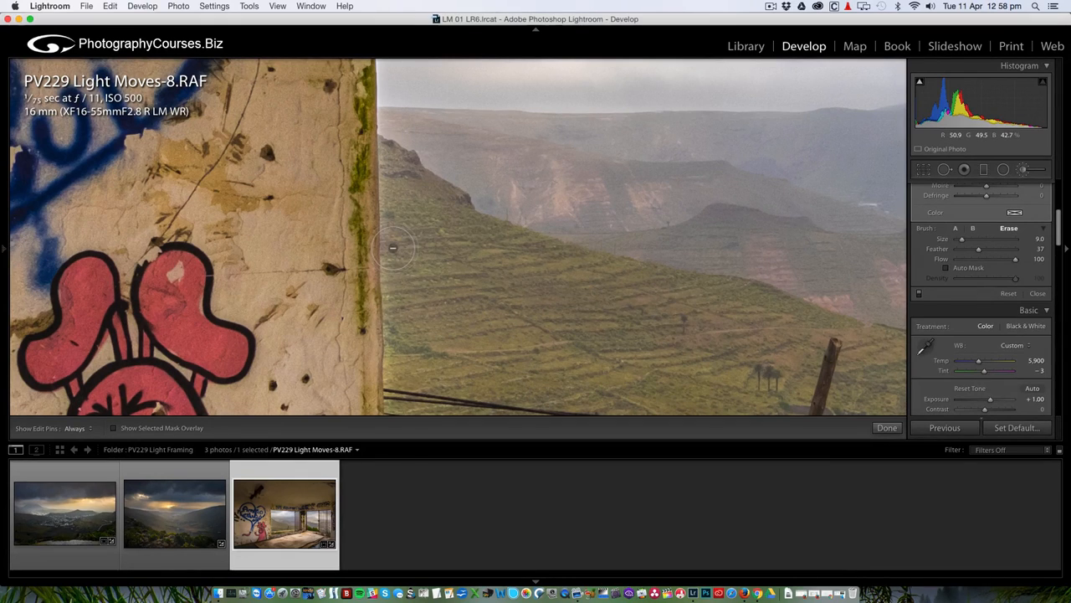
pyautogui.press('h')
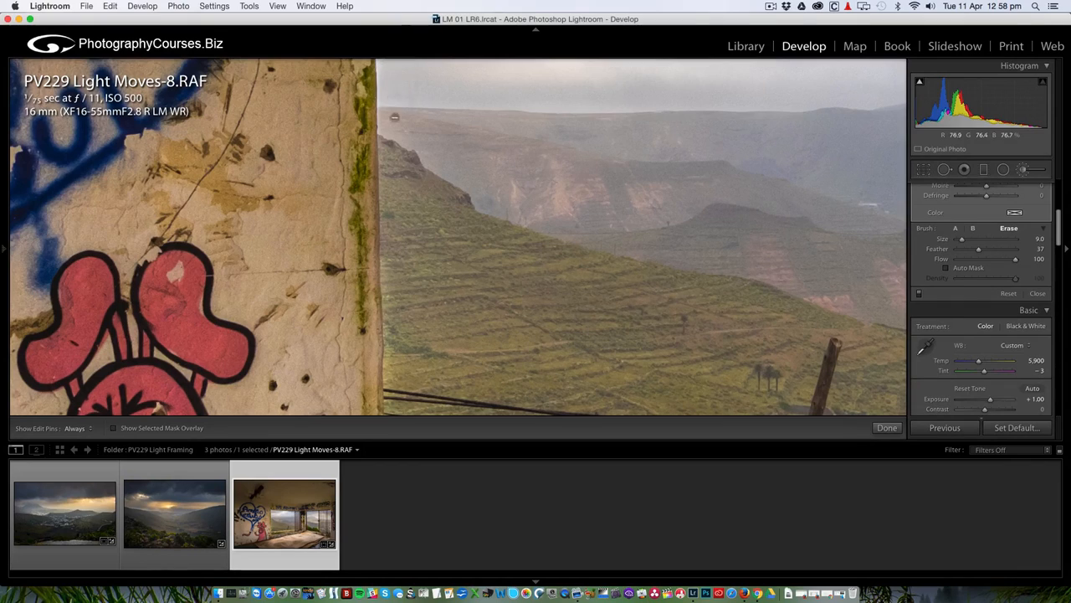
# Erase the brush effect along the window's left edge, then zoom back out and close the brush.
pyautogui.moveTo(428, 306); pyautogui.dragTo(419, 162)
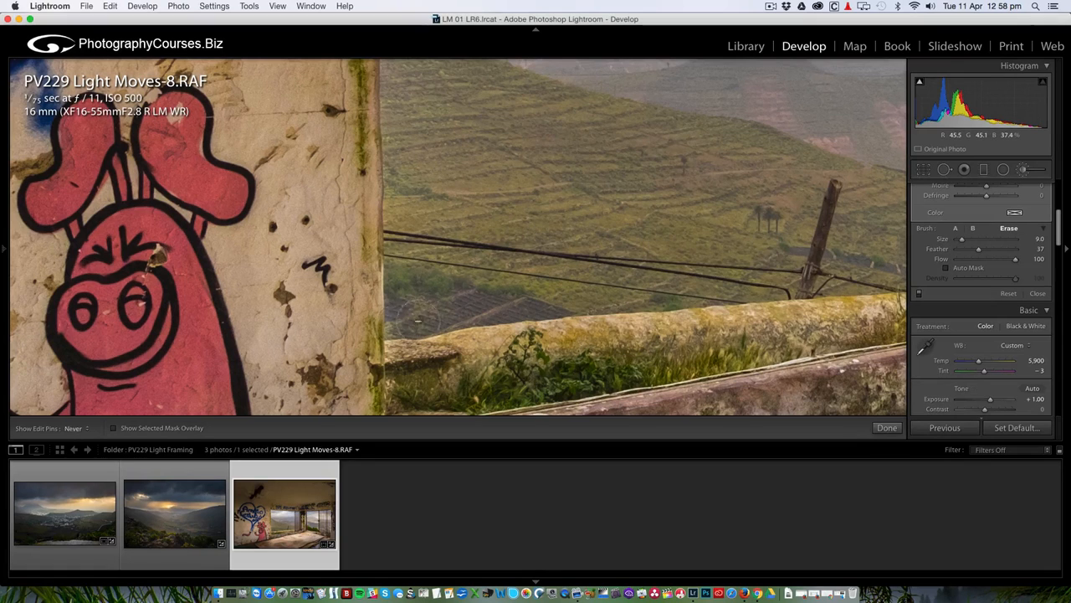
pyautogui.moveTo(469, 192); pyautogui.dragTo(450, 331)
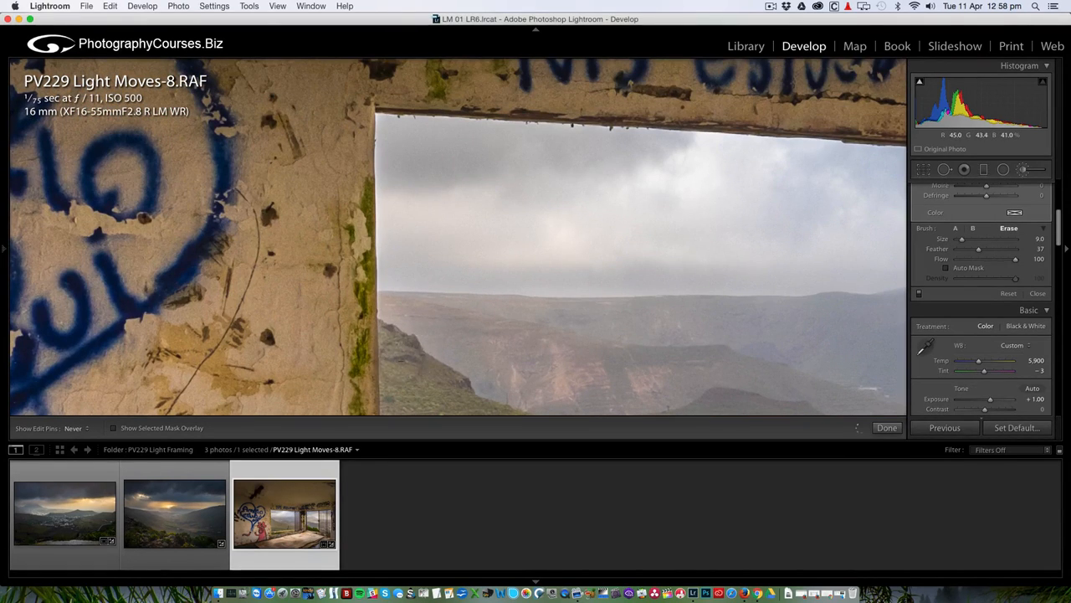
pyautogui.moveTo(490, 240); pyautogui.dragTo(476, 270)
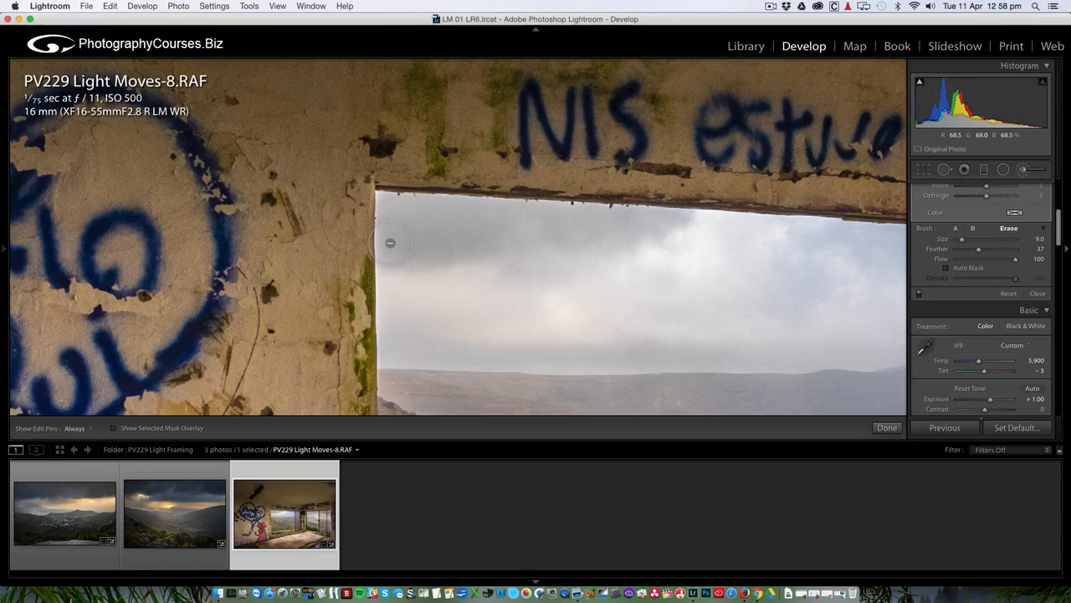
pyautogui.moveTo(390, 242); pyautogui.dragTo(392, 218)
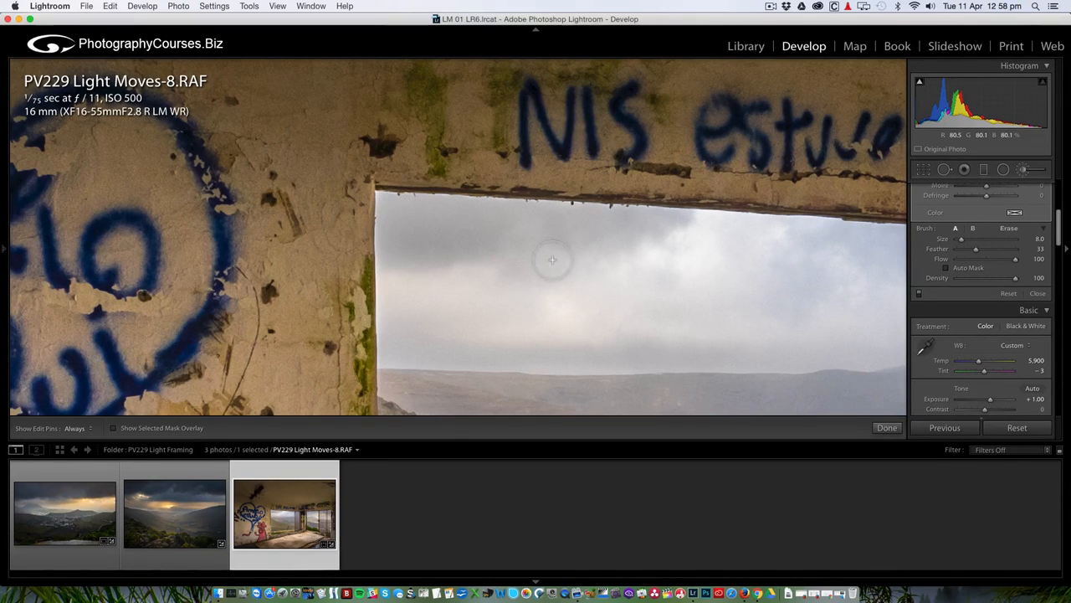
pyautogui.press('z')
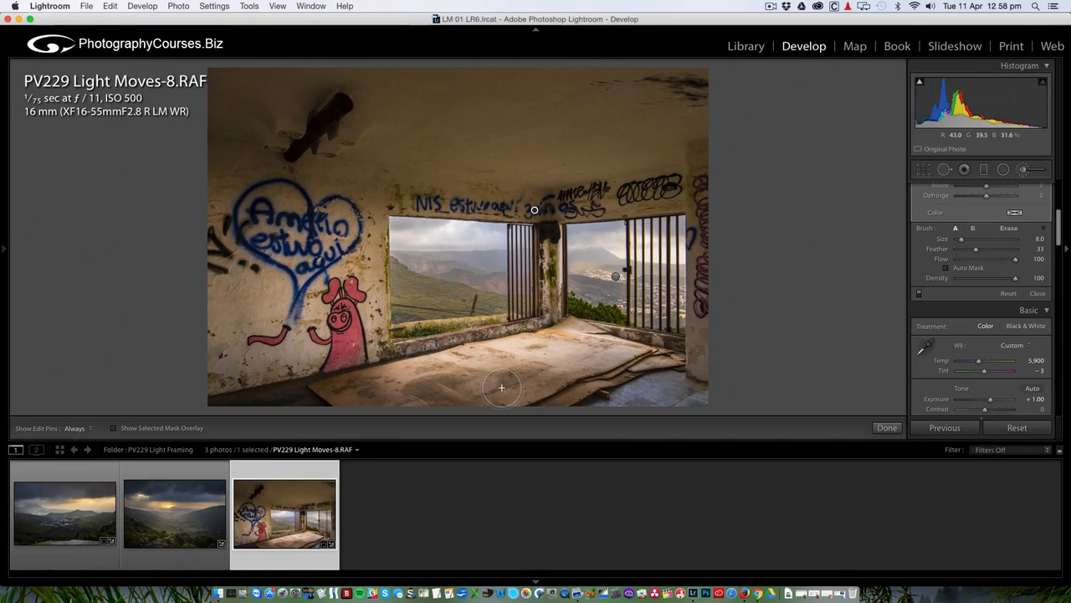
pyautogui.click(1024, 170)
# Set a slightly negative Post-Crop Vignetting Amount to darken the corners.
pyautogui.scroll(-5, 984, 282)
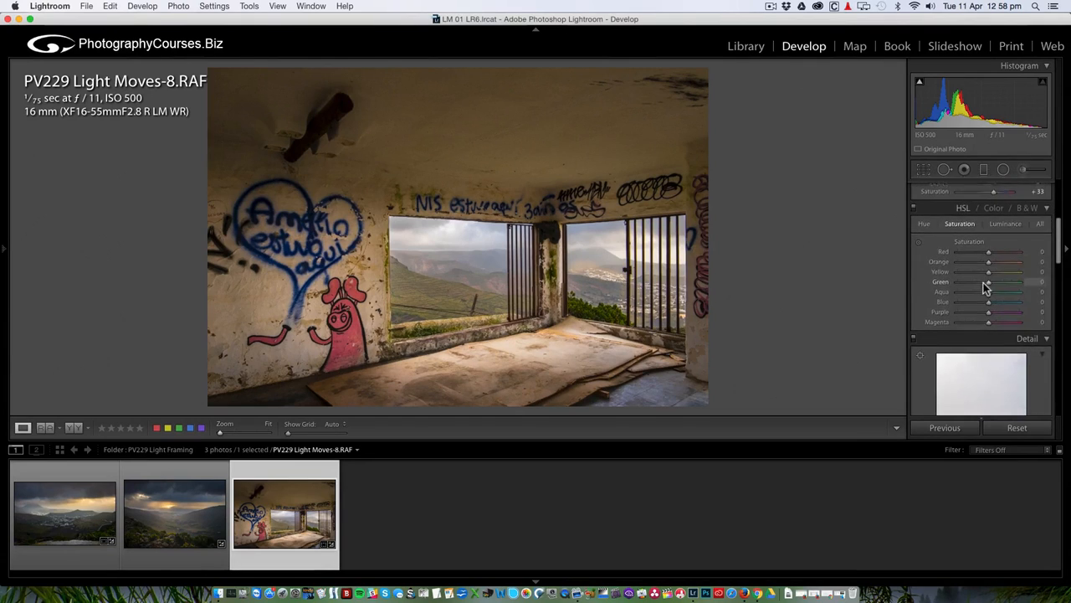
pyautogui.scroll(-6, 983, 282)
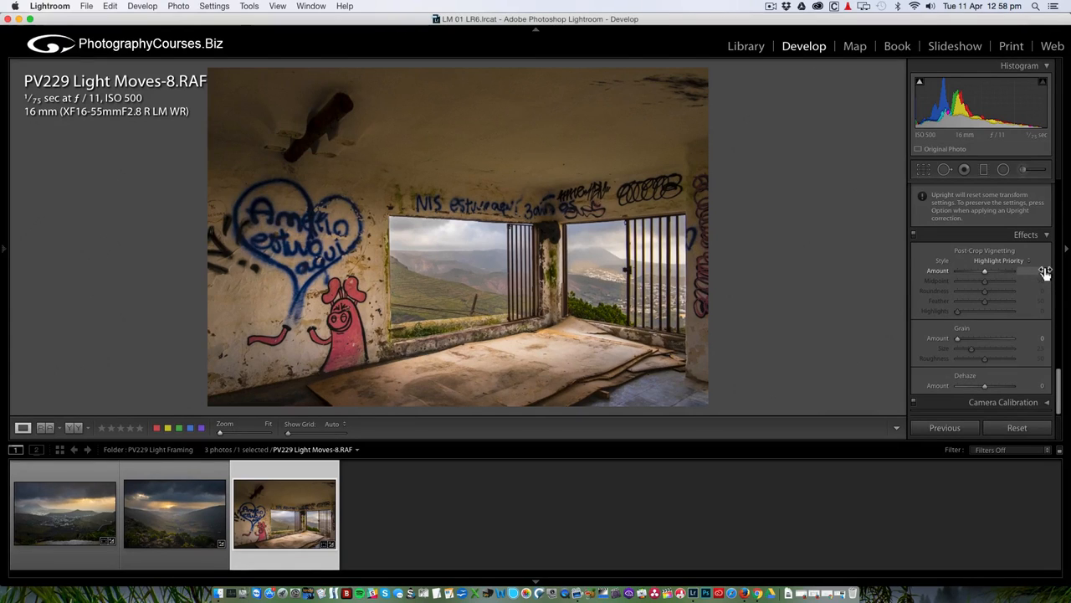
pyautogui.moveTo(1044, 272); pyautogui.dragTo(1044, 272)
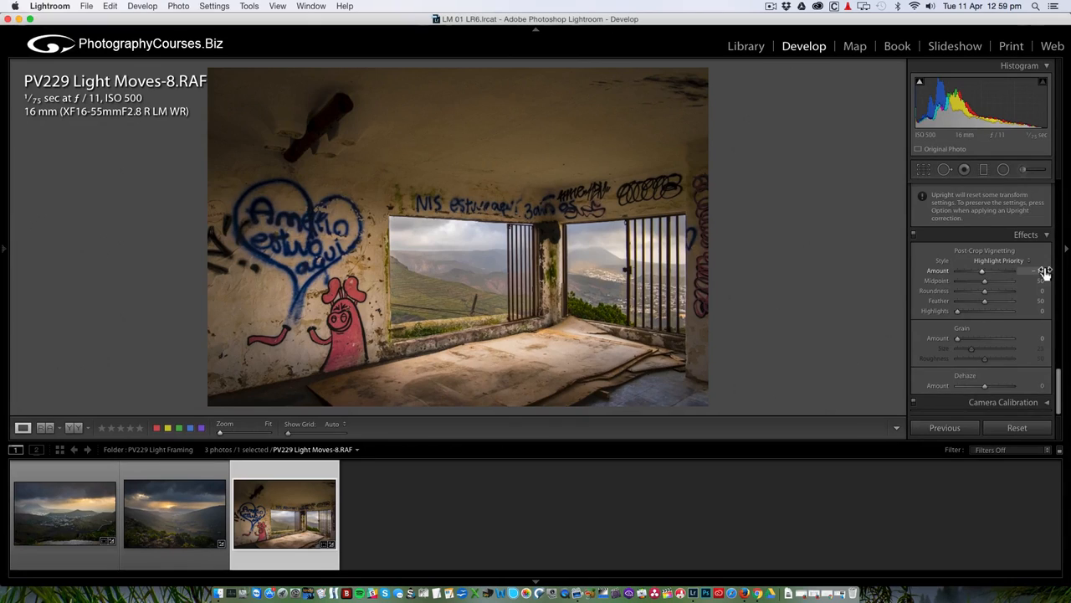
pyautogui.scroll(10, 1045, 272)
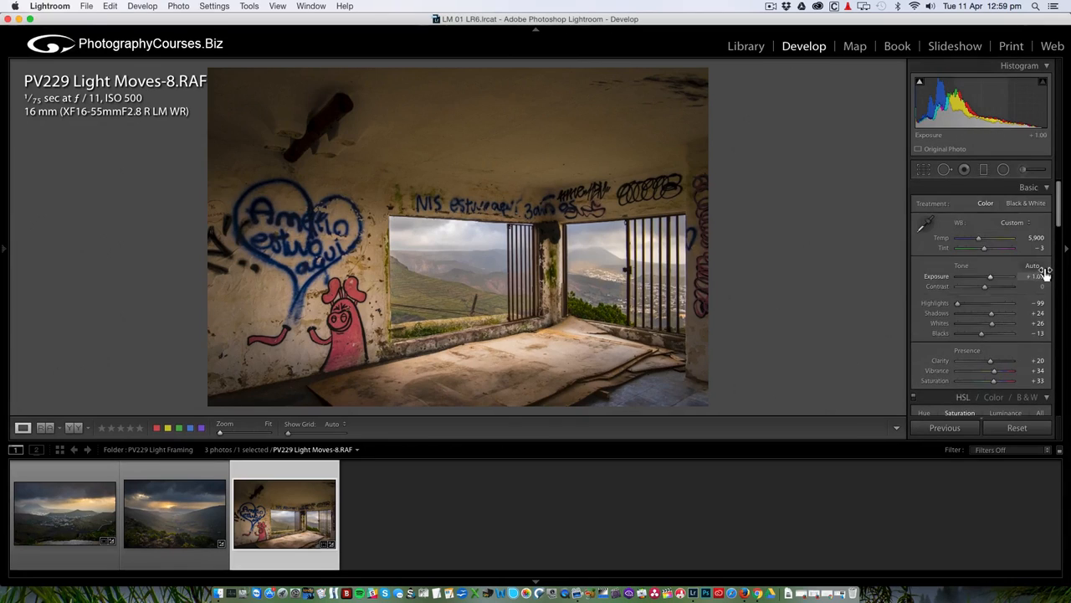
# Raise Whites to +35 and lower Blacks to −14 while watching the clipping preview.
pyautogui.keyDown('alt'); pyautogui.click(991, 323); pyautogui.keyUp('alt')
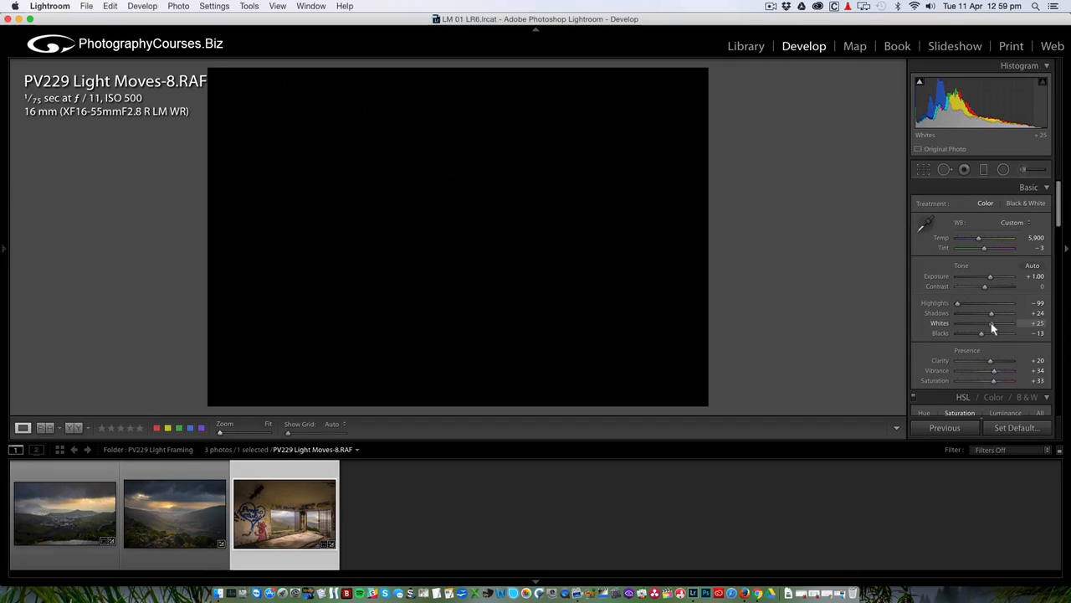
pyautogui.moveTo(997, 325); pyautogui.dragTo(994, 321)
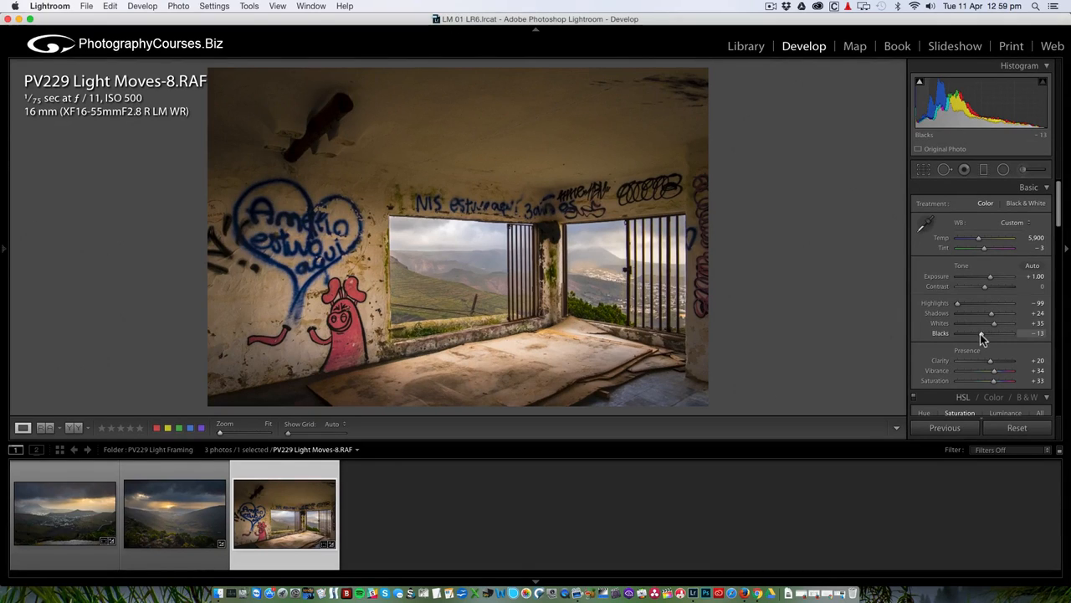
pyautogui.moveTo(980, 334); pyautogui.dragTo(981, 335)
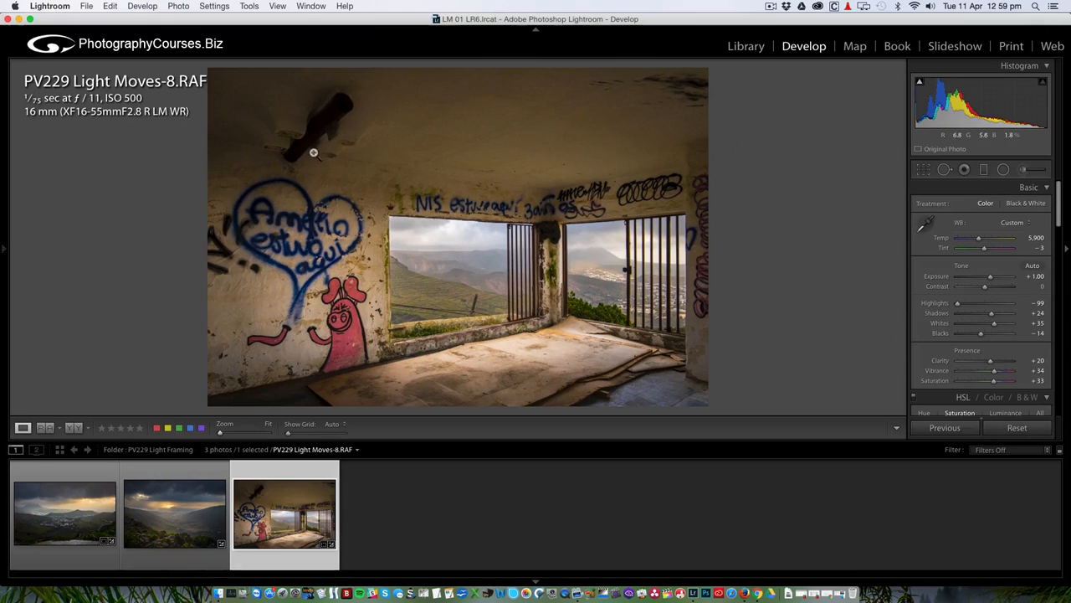
# Try a tight panoramic crop trimming ceiling and floor, then undo it.
pyautogui.click(926, 173)
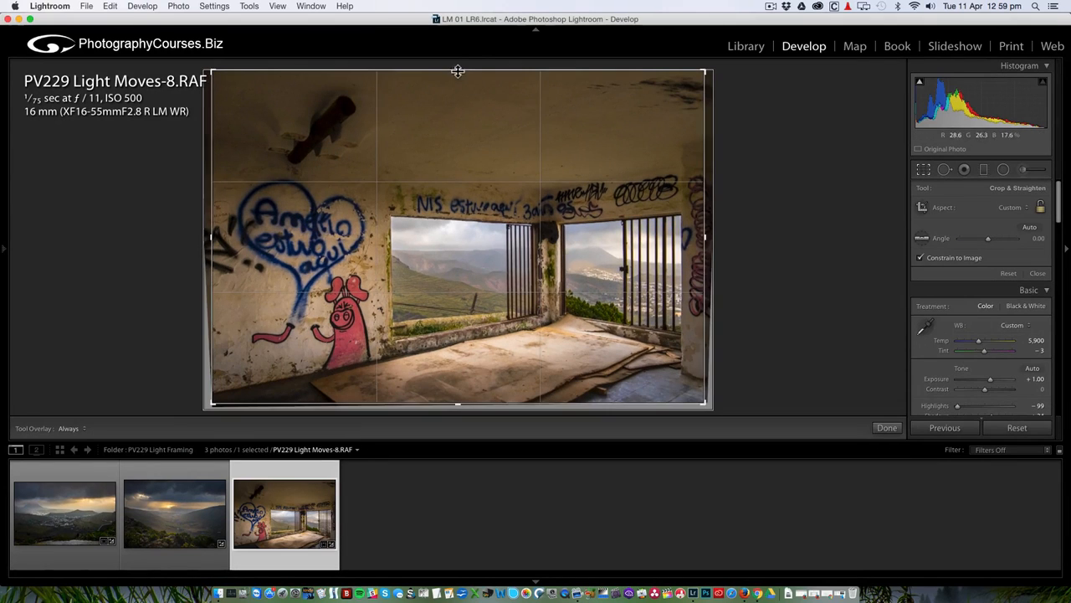
pyautogui.moveTo(457, 73); pyautogui.dragTo(451, 117)
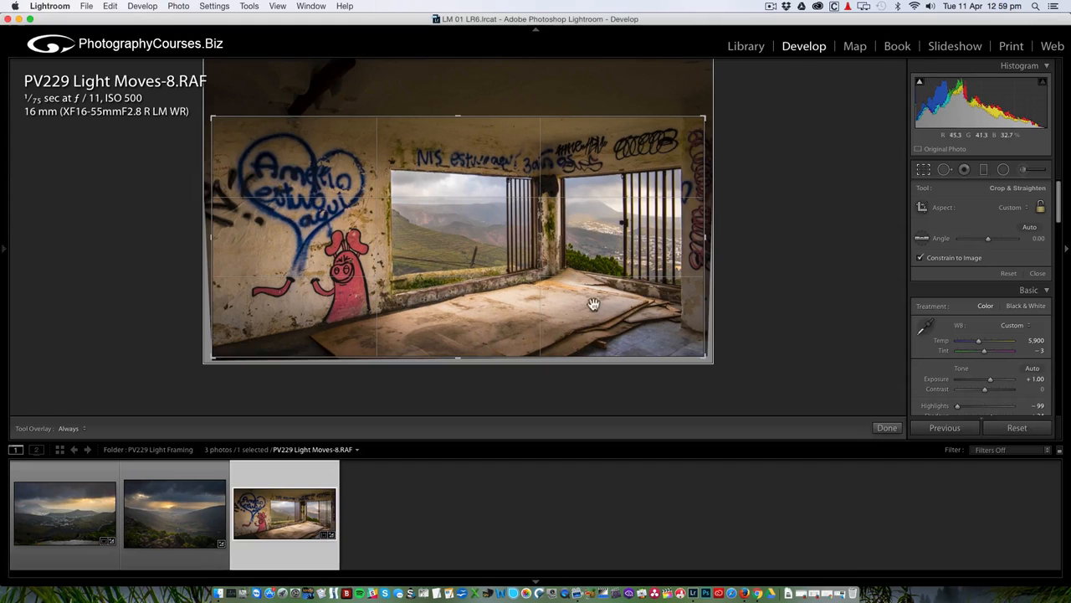
pyautogui.moveTo(459, 358); pyautogui.dragTo(460, 349)
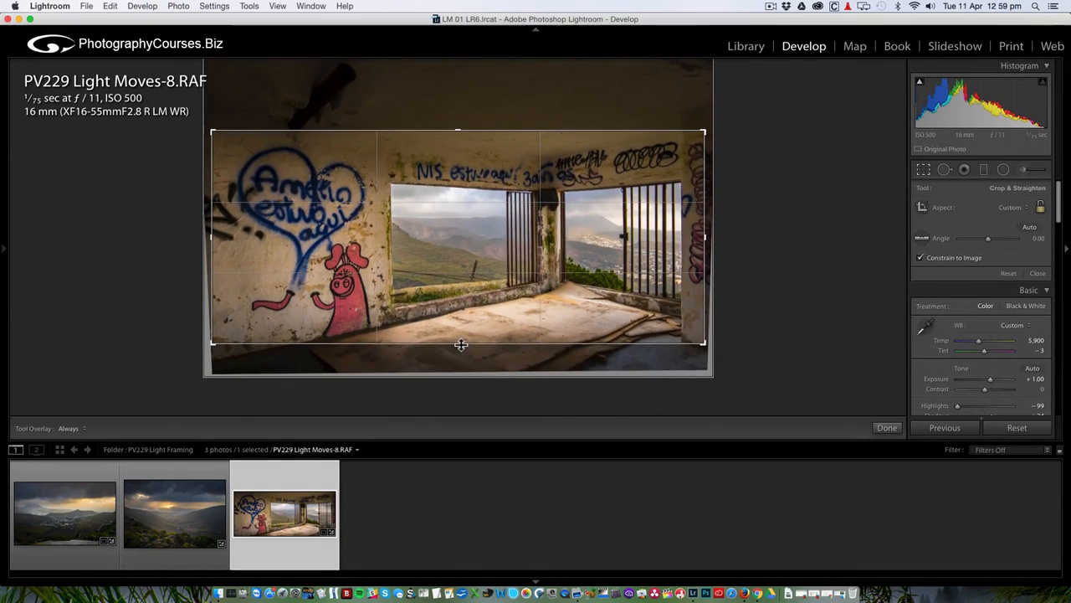
pyautogui.press('Return')
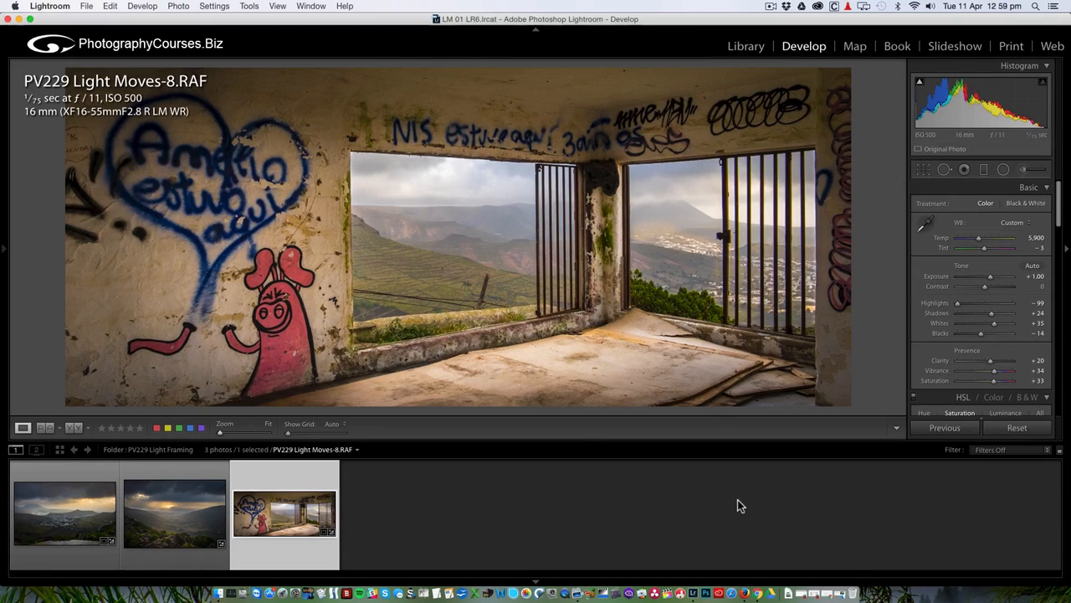
pyautogui.press('super+z')
pyautogui.press('super+z')
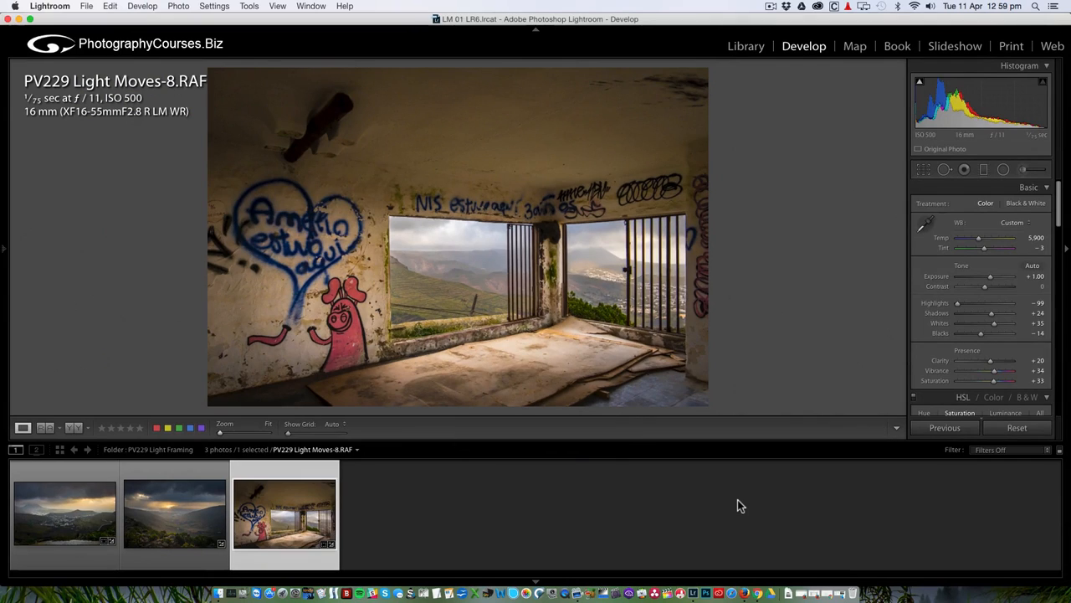
# Recrop the photo, trimming slightly from the bottom and left edges.
pyautogui.click(924, 170)
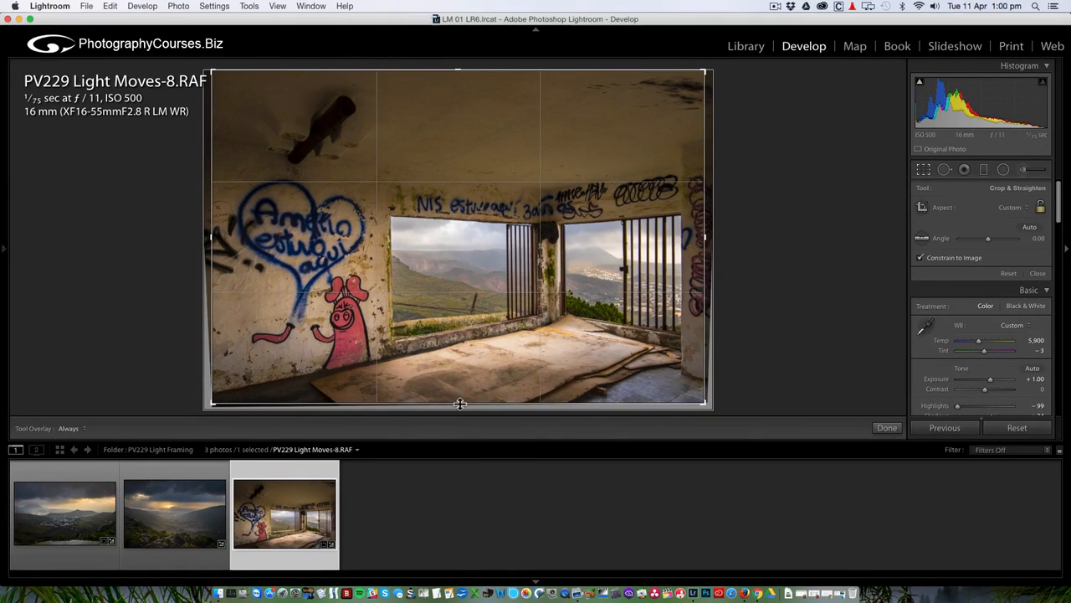
pyautogui.moveTo(460, 403); pyautogui.dragTo(462, 392)
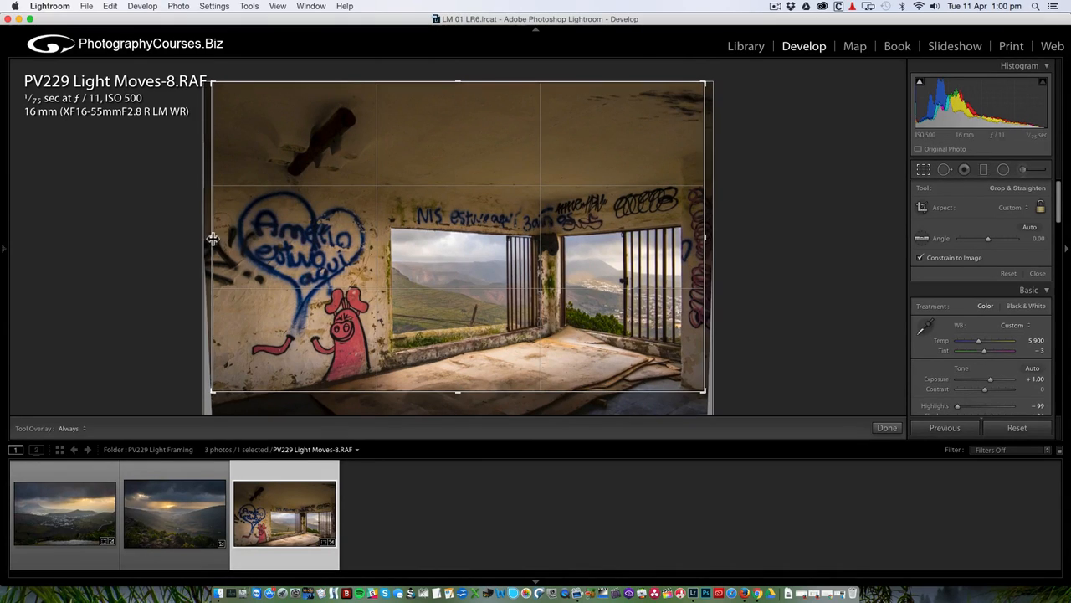
pyautogui.moveTo(212, 239); pyautogui.dragTo(221, 238)
pyautogui.press('Return')
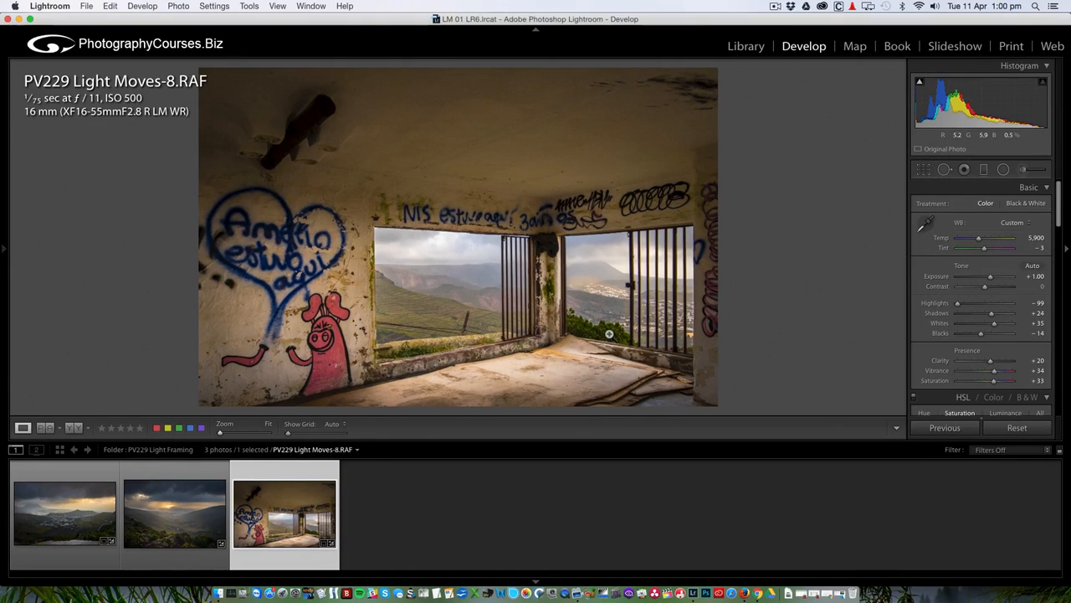
# Zoom in on the barred window and set up a feathered Adjustment Brush with exposure 0.52 and saturation 16.
pyautogui.click(609, 334)
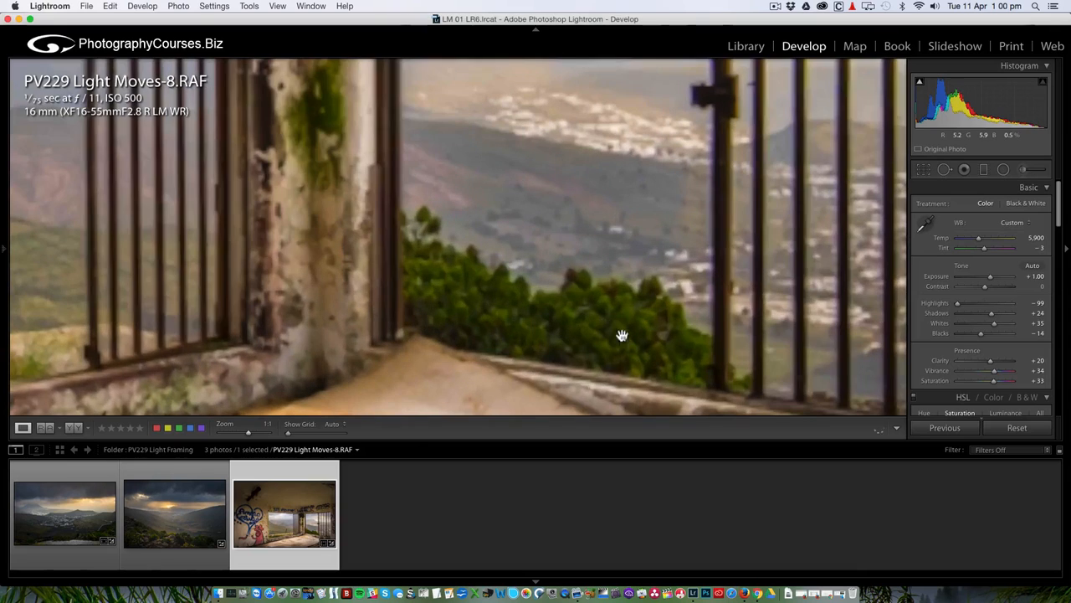
pyautogui.click(1026, 171)
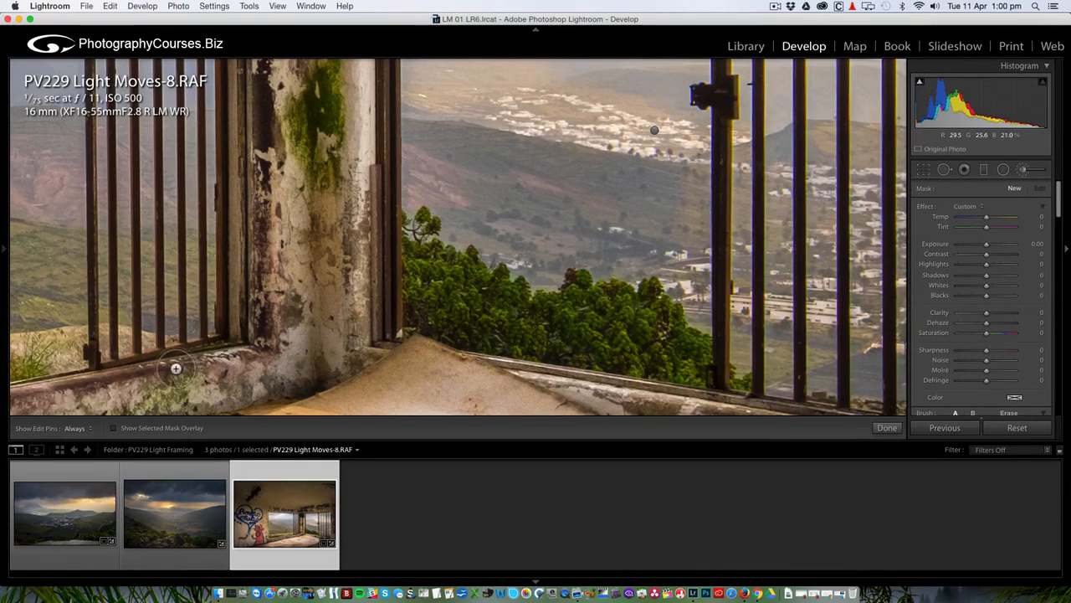
pyautogui.scroll(-5, 955, 374)
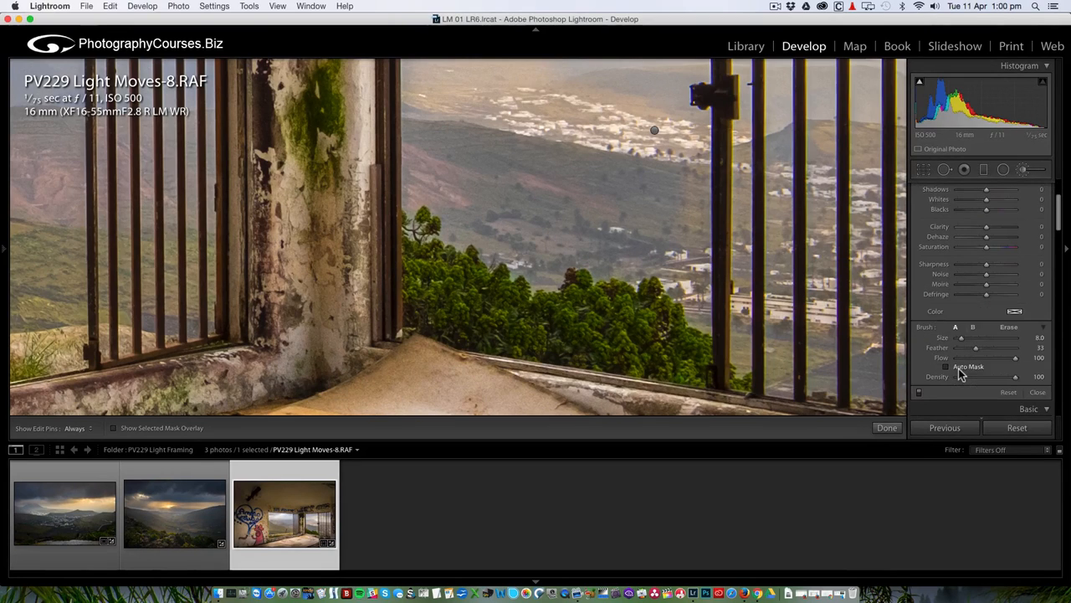
pyautogui.moveTo(977, 350); pyautogui.dragTo(1007, 350)
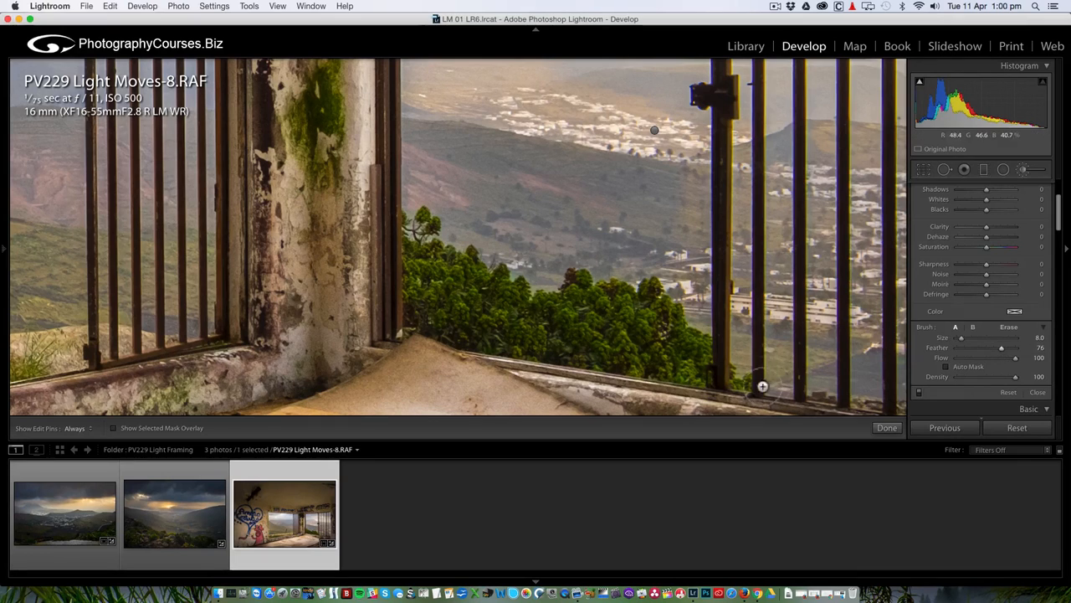
pyautogui.click(114, 429)
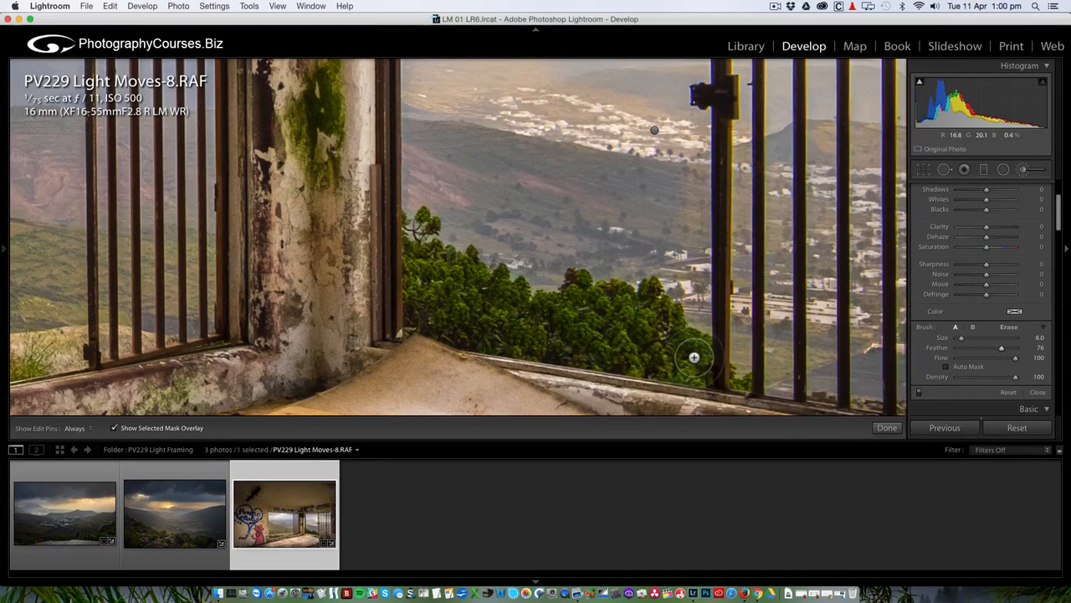
pyautogui.click(114, 429)
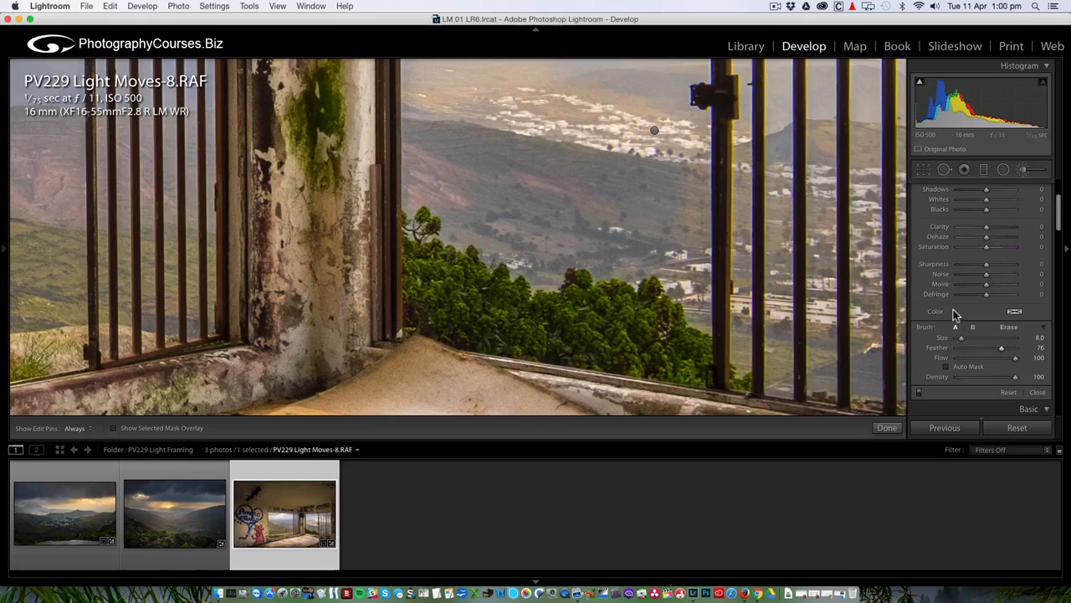
pyautogui.scroll(4, 955, 313)
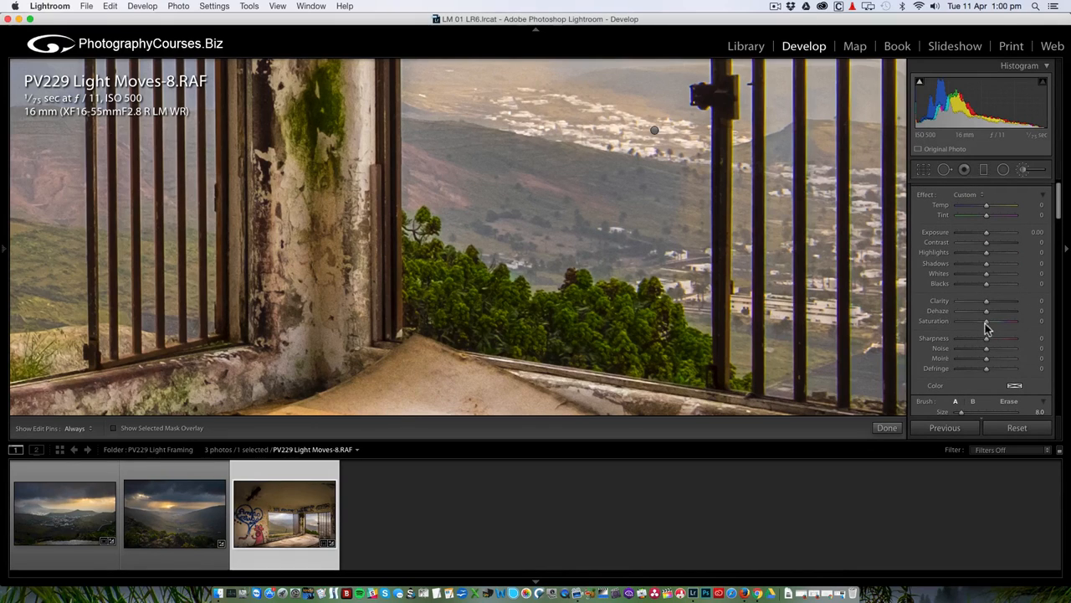
pyautogui.moveTo(987, 328); pyautogui.dragTo(991, 326)
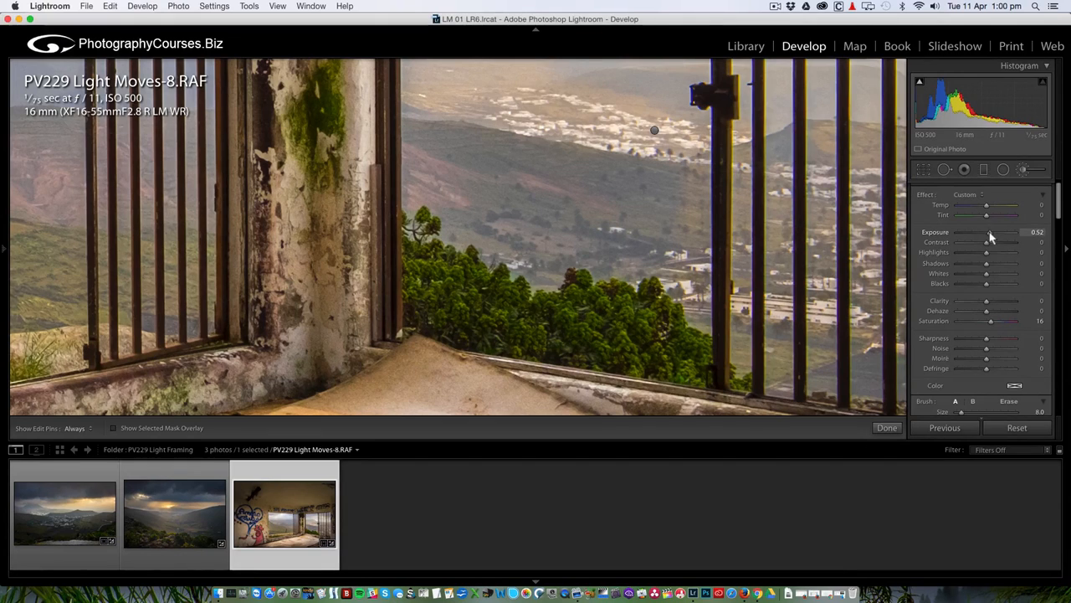
# Paint the brightening over the bushes and landscape seen through the window.
pyautogui.click(402, 390)
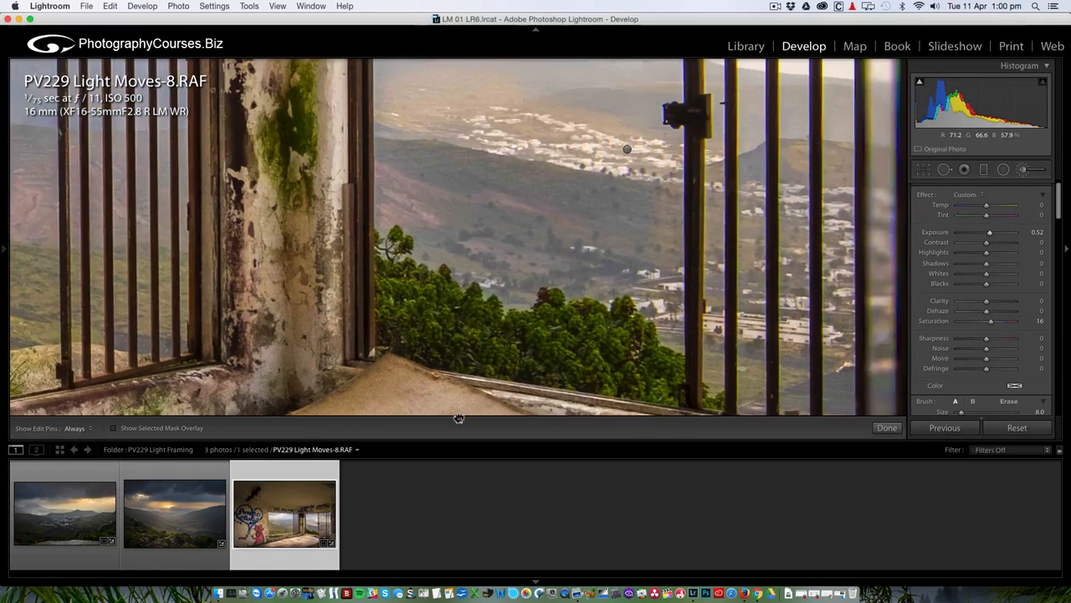
pyautogui.moveTo(660, 369)
pyautogui.mouseDown()
pyautogui.moveTo(619, 336)
pyautogui.moveTo(577, 339)
pyautogui.moveTo(542, 360)
pyautogui.mouseUp()
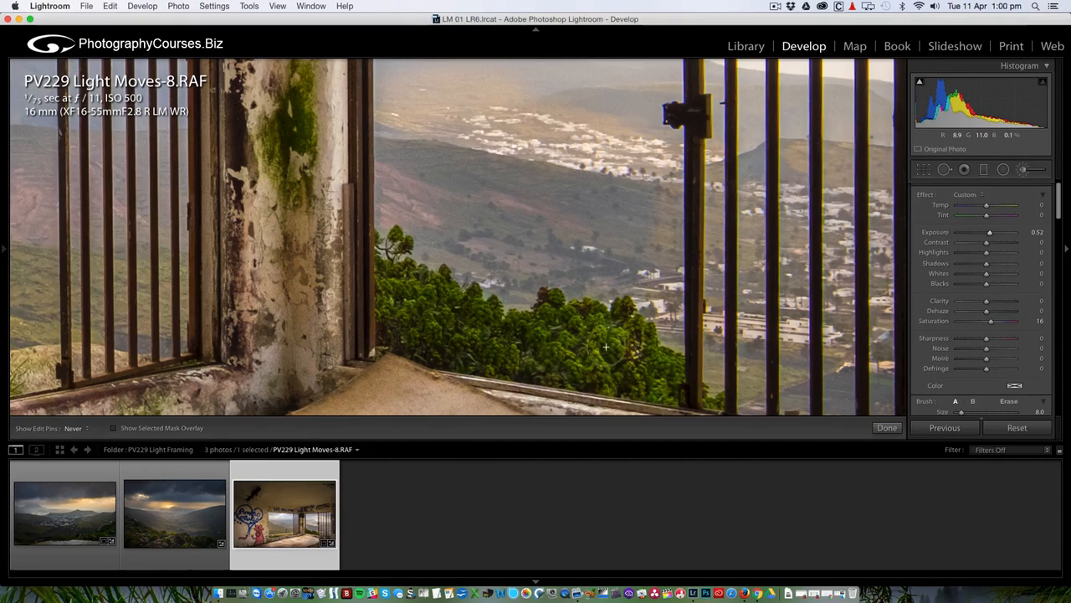
pyautogui.press('h')
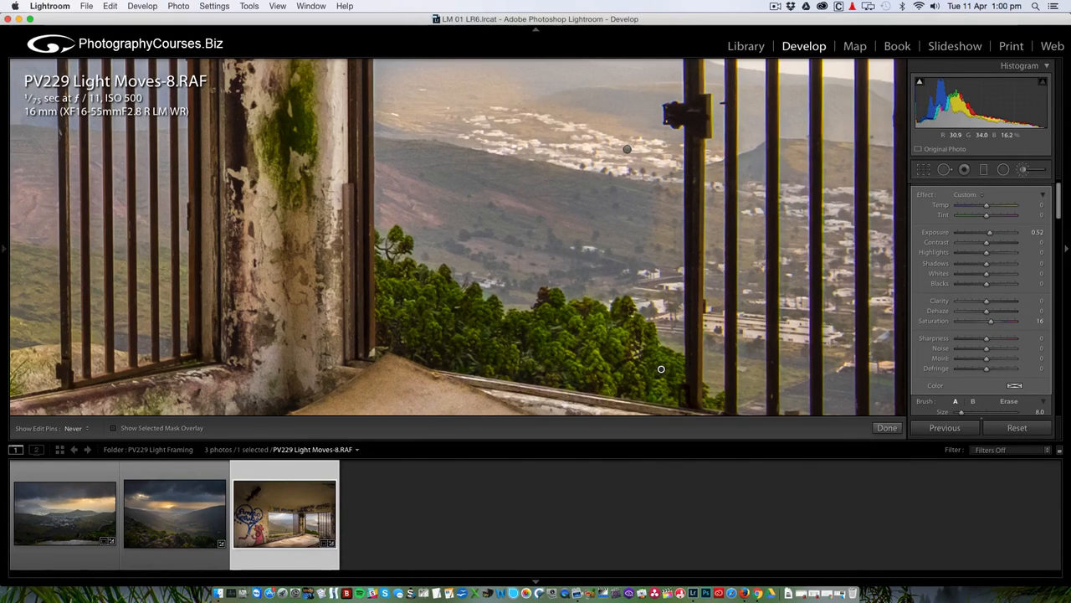
pyautogui.press('h')
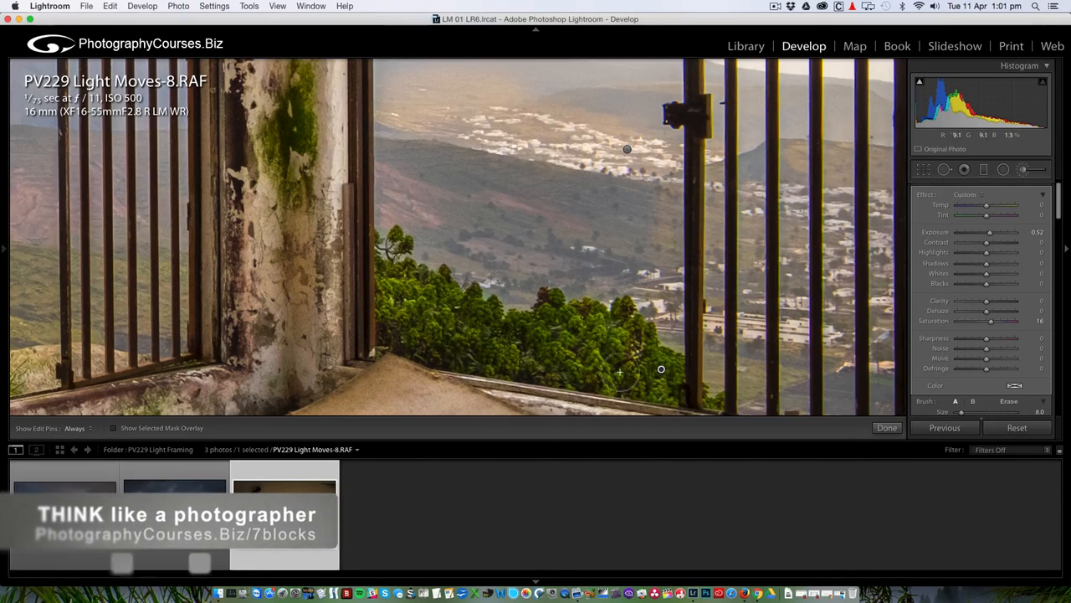
# Fit the whole graffiti room photo back in view and finish the Adjustment Brush, keeping the window edit.
pyautogui.moveTo(614, 371); pyautogui.dragTo(517, 321)
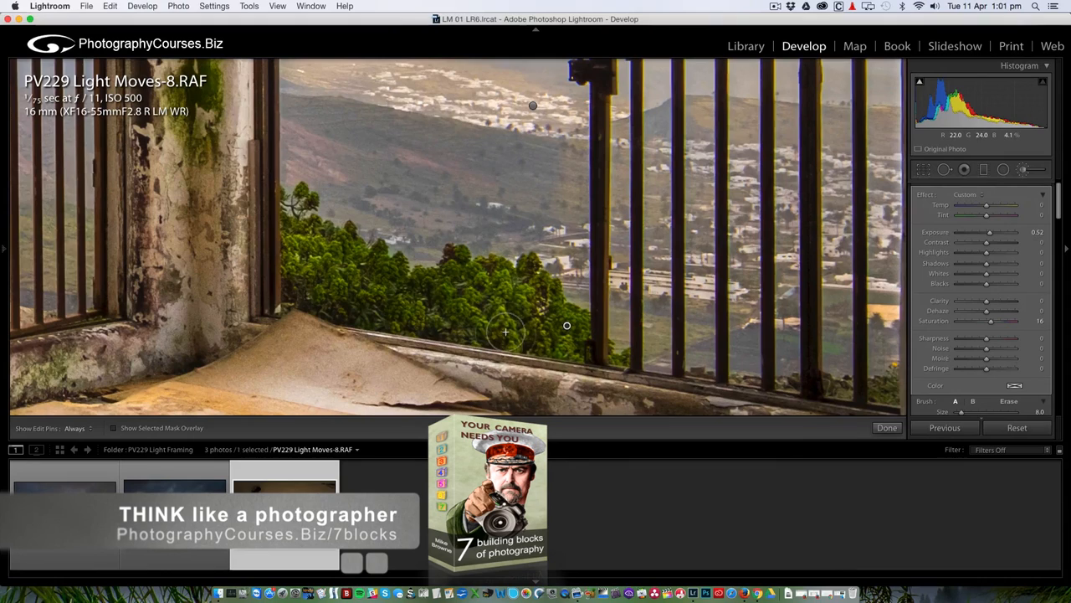
pyautogui.press('z')
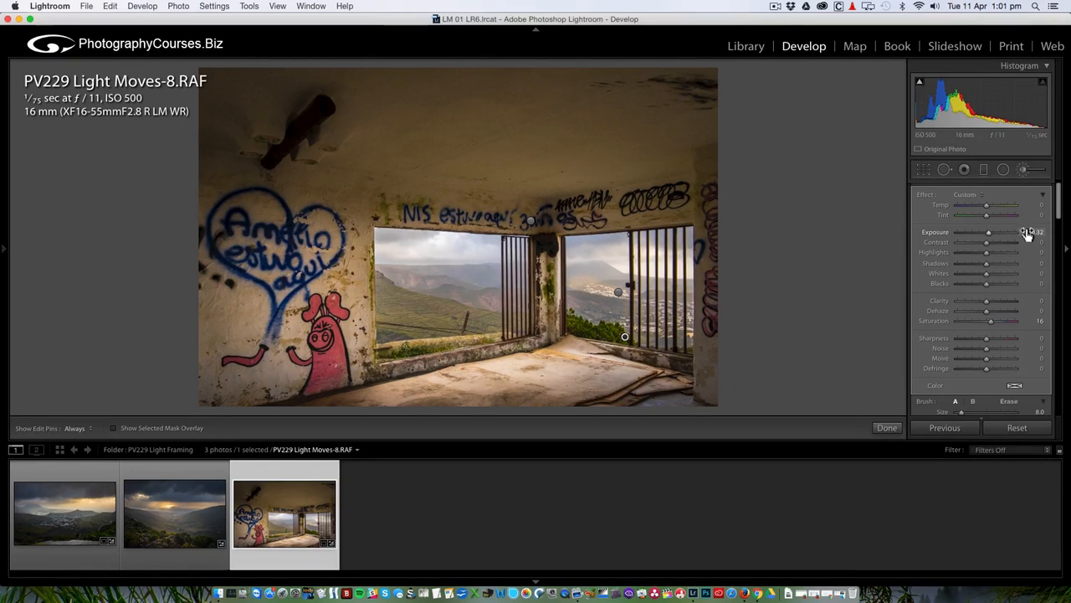
pyautogui.click(1024, 170)
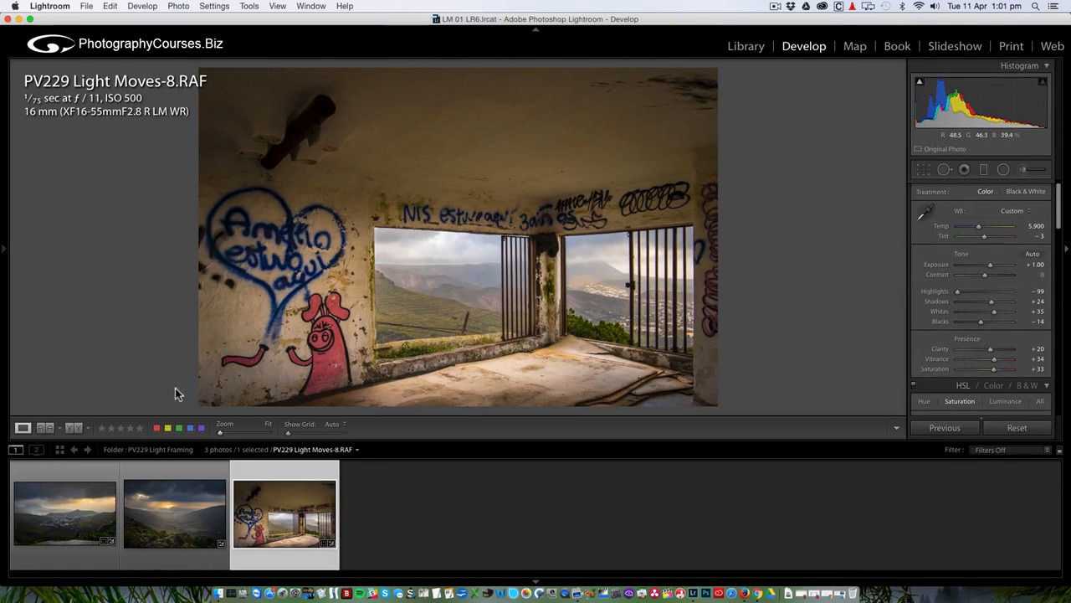
pyautogui.click(75, 427)
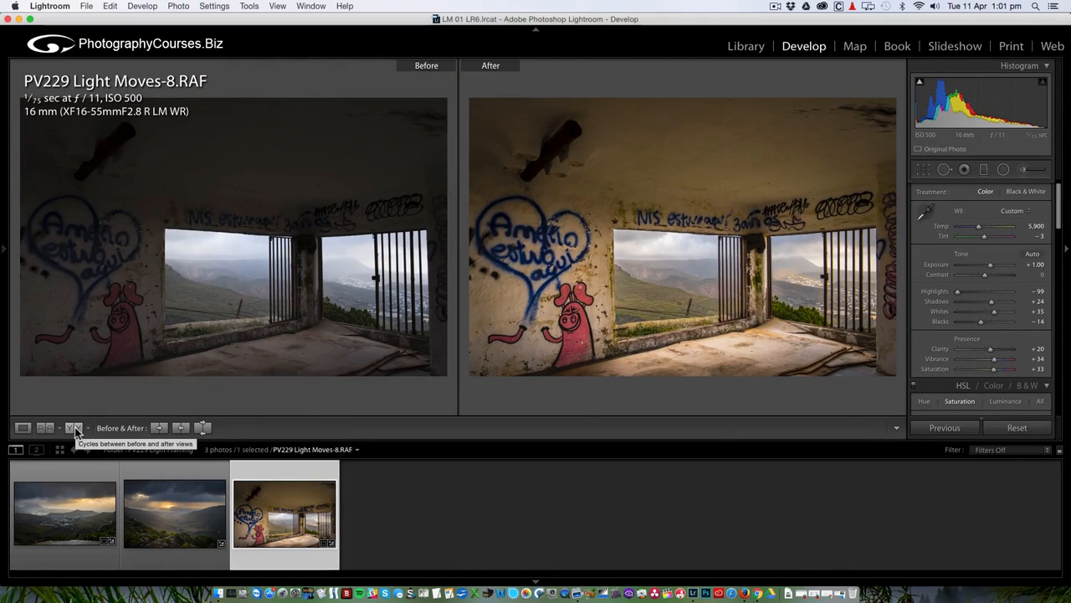
pyautogui.click(23, 428)
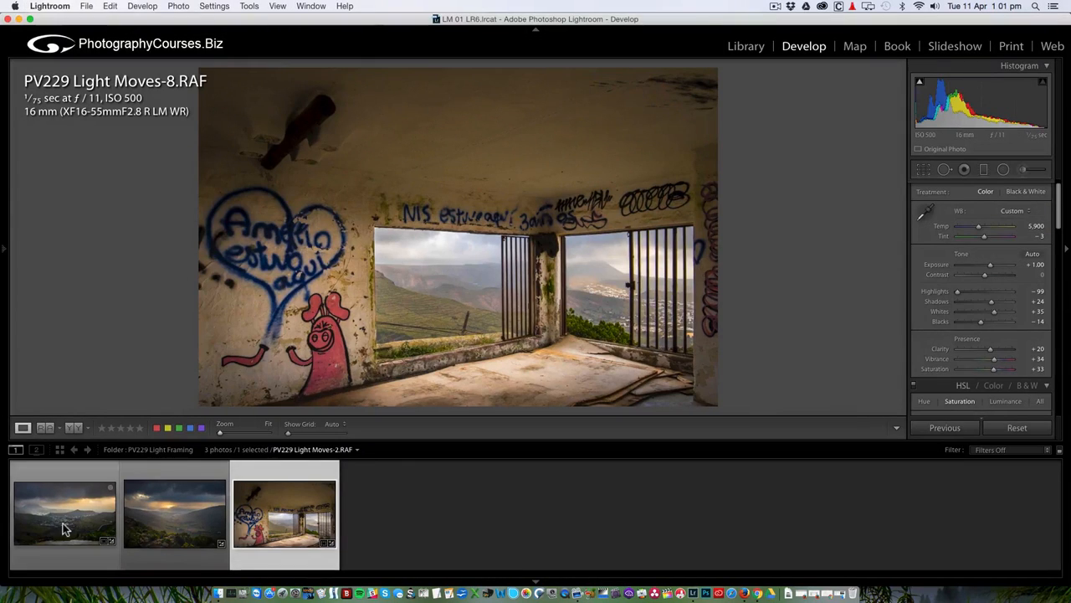
pyautogui.click(65, 527)
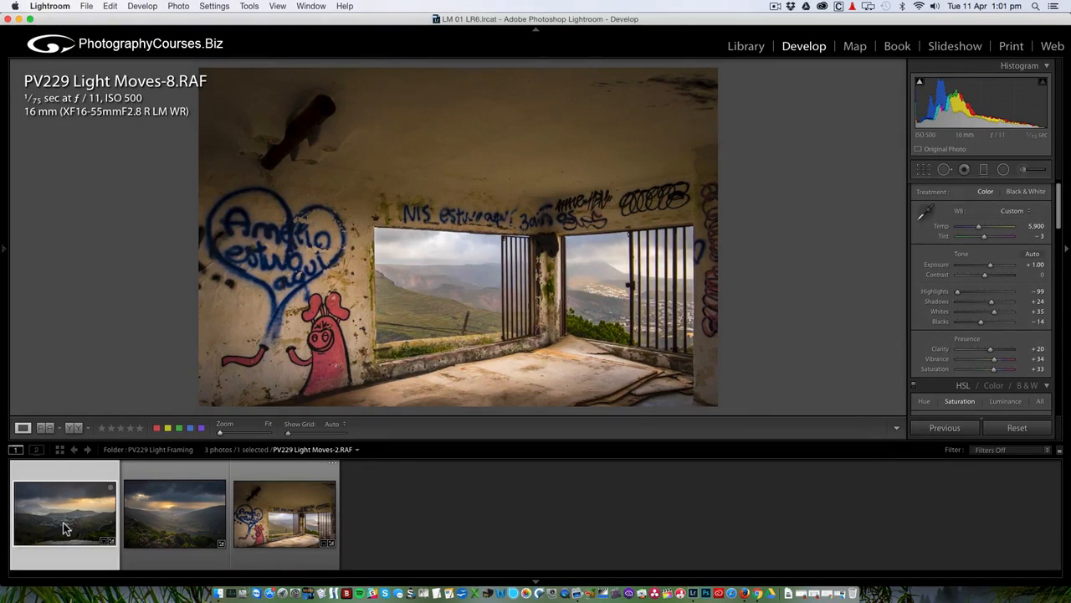